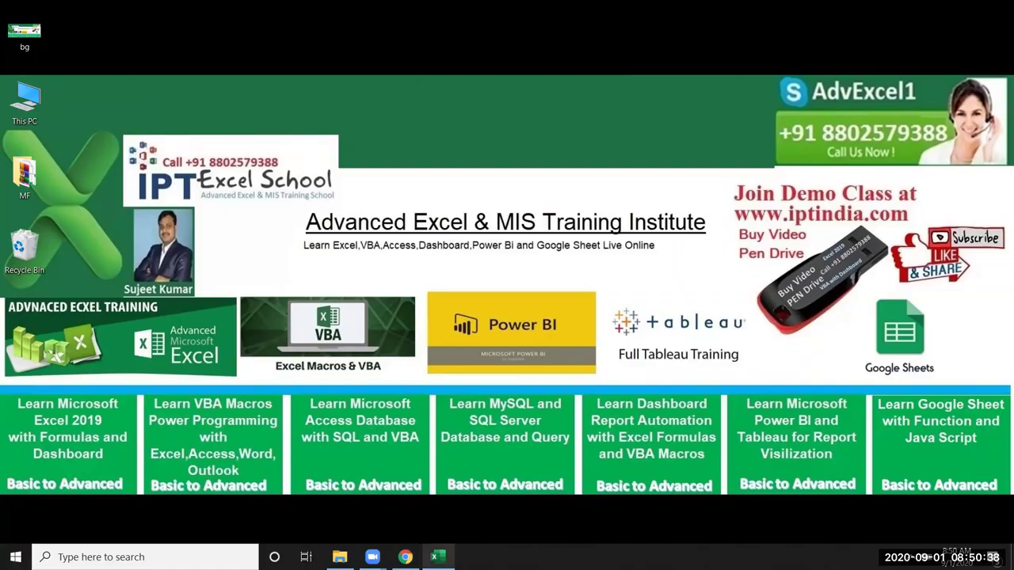
- Bring the Excel Book1 window to the front from the taskbar
left_click(435, 557)
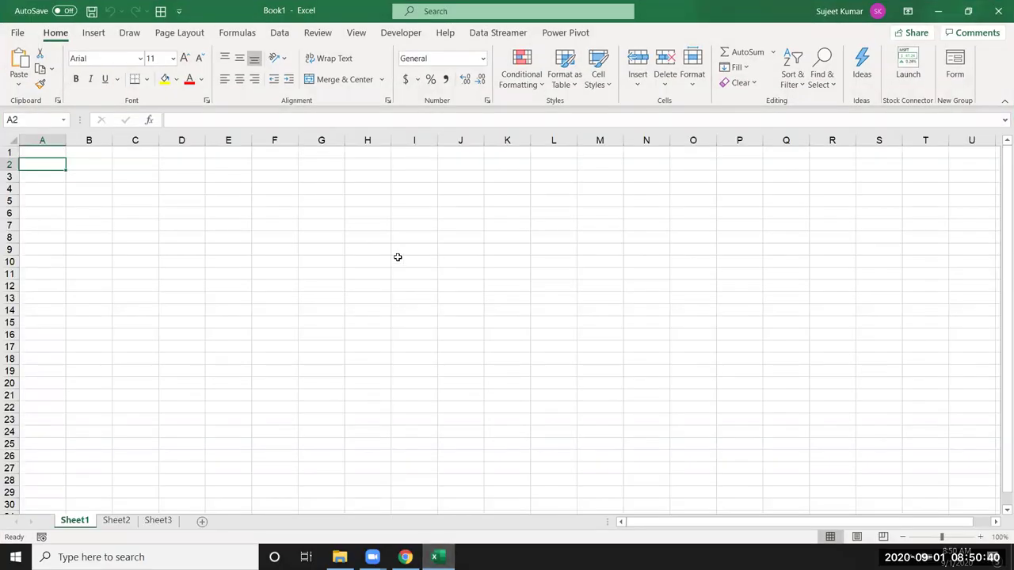
- Enter the label Month in cell A3
left_click(41, 211)
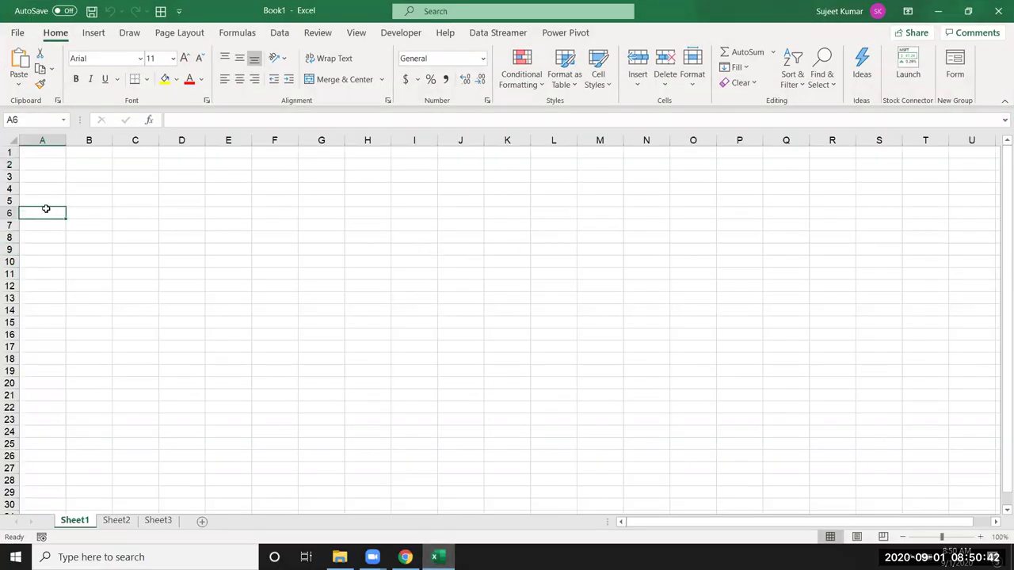
left_click(51, 199)
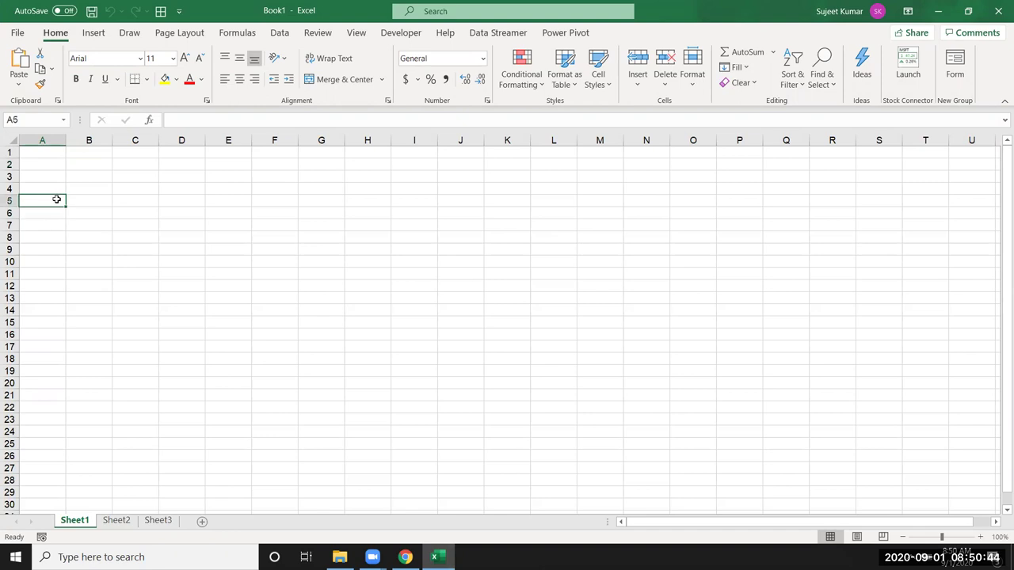
key("Up")
key("Up")
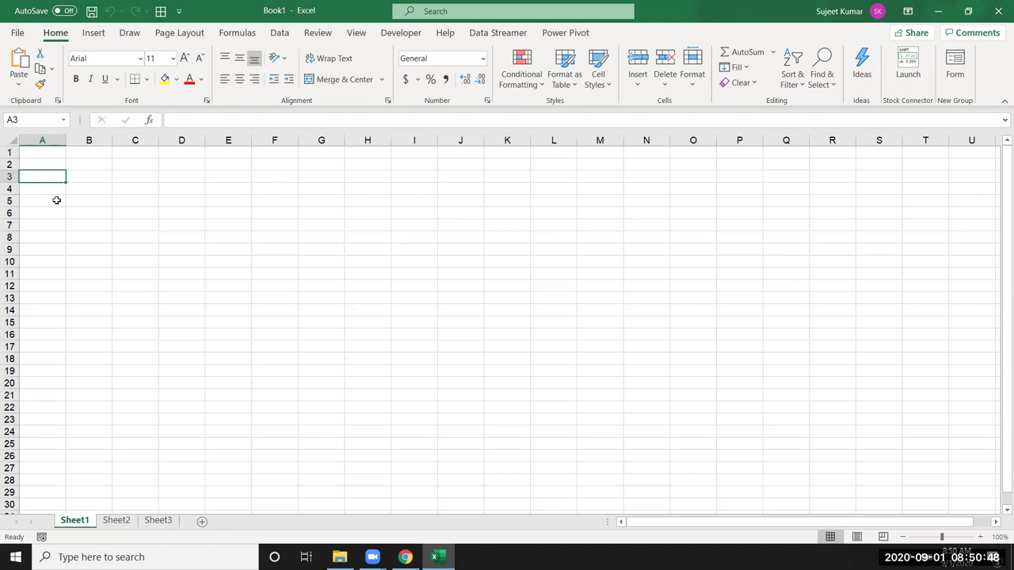
type("E.")
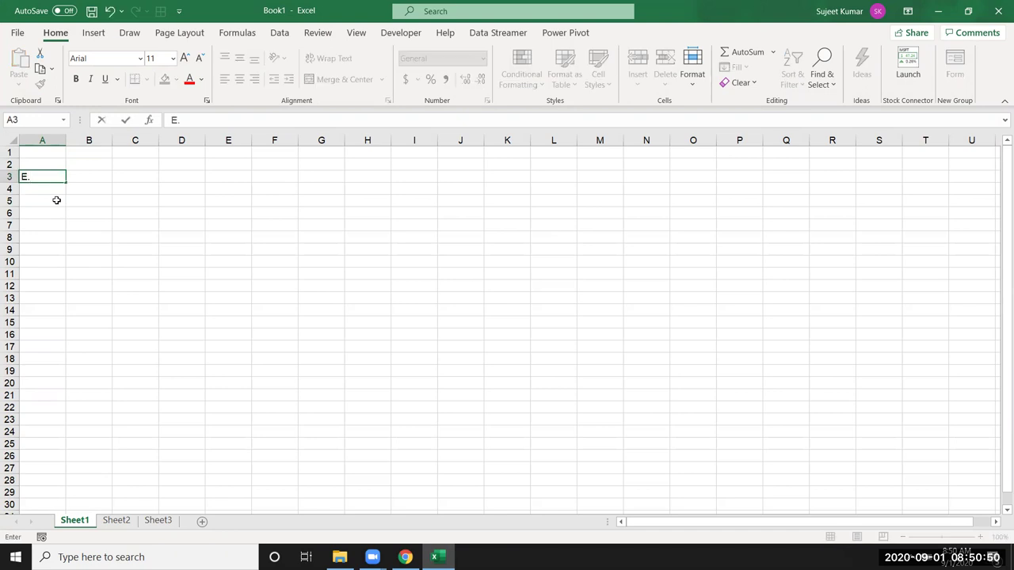
key("BackSpace")
key("BackSpace")
type("Month")
key("Return")
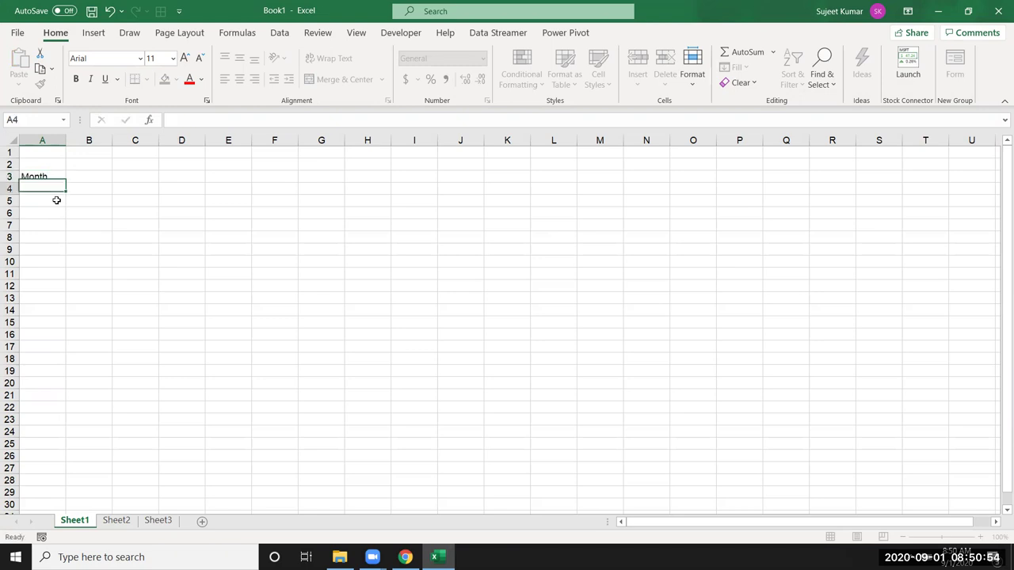
- Enter the headers E.code, Name, Dep and DOJ across A6:D6
left_click(56, 200)
key("Return")
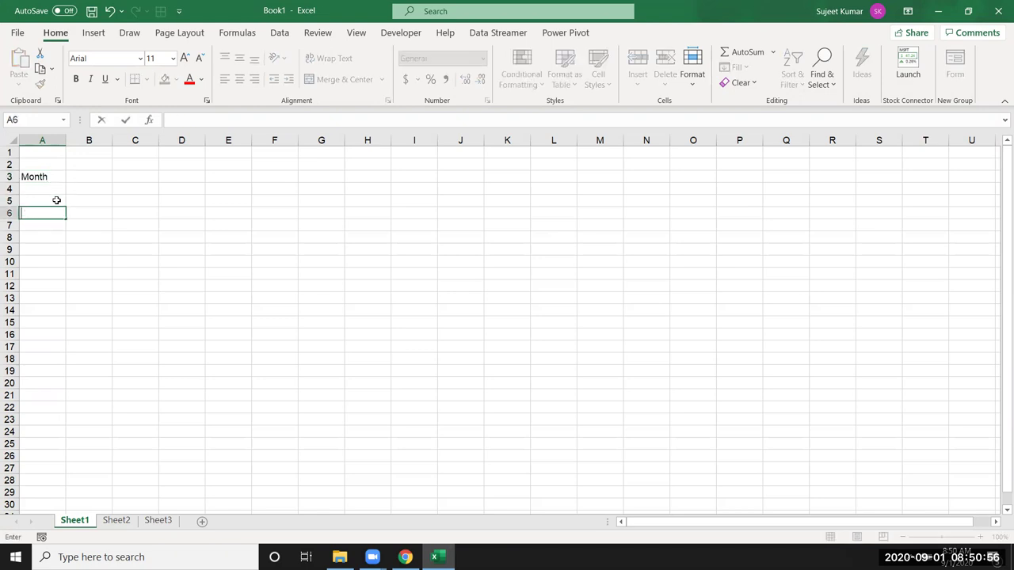
type("E.code")
key("Tab")
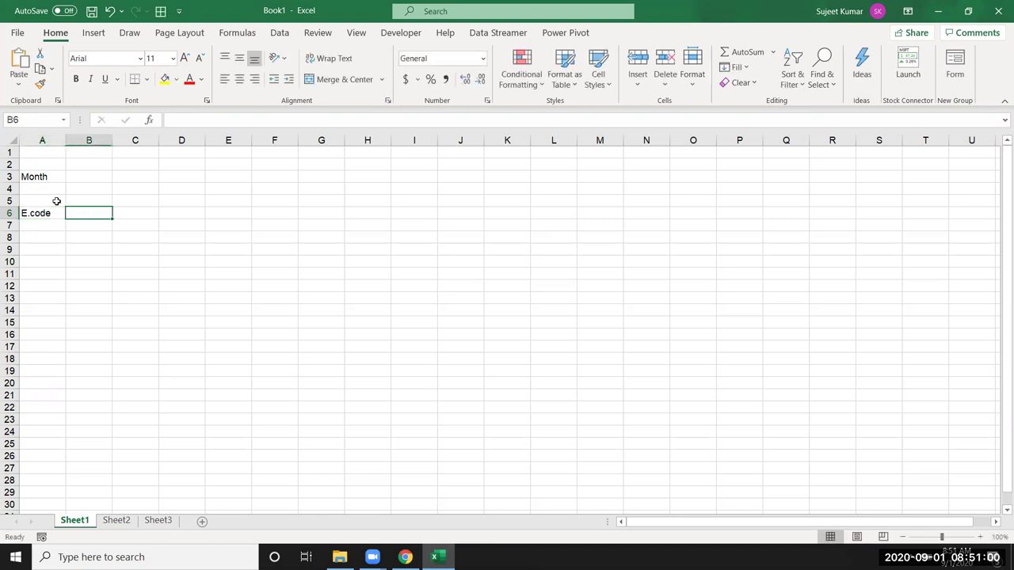
type("Name")
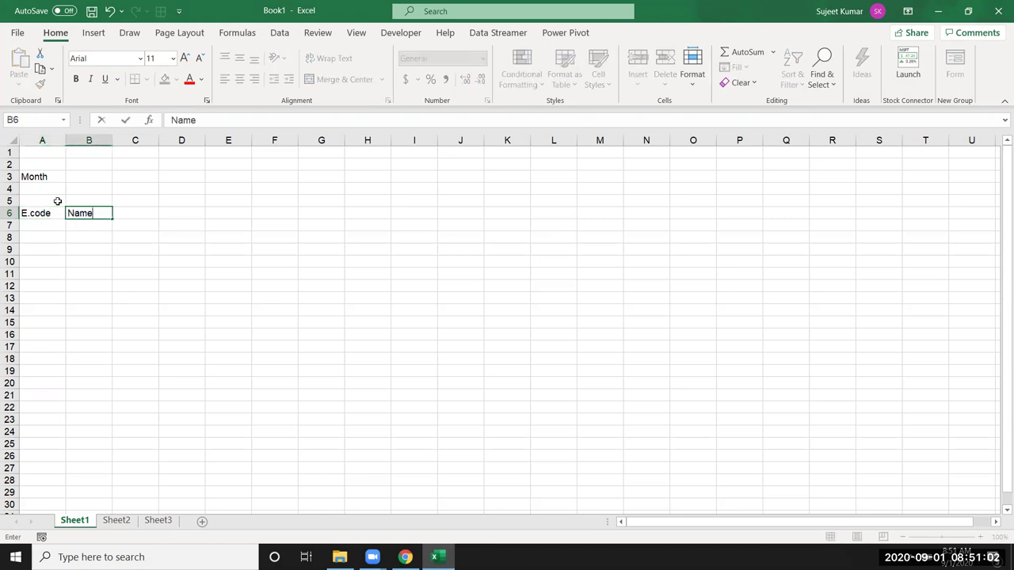
key("Tab")
type("Dep")
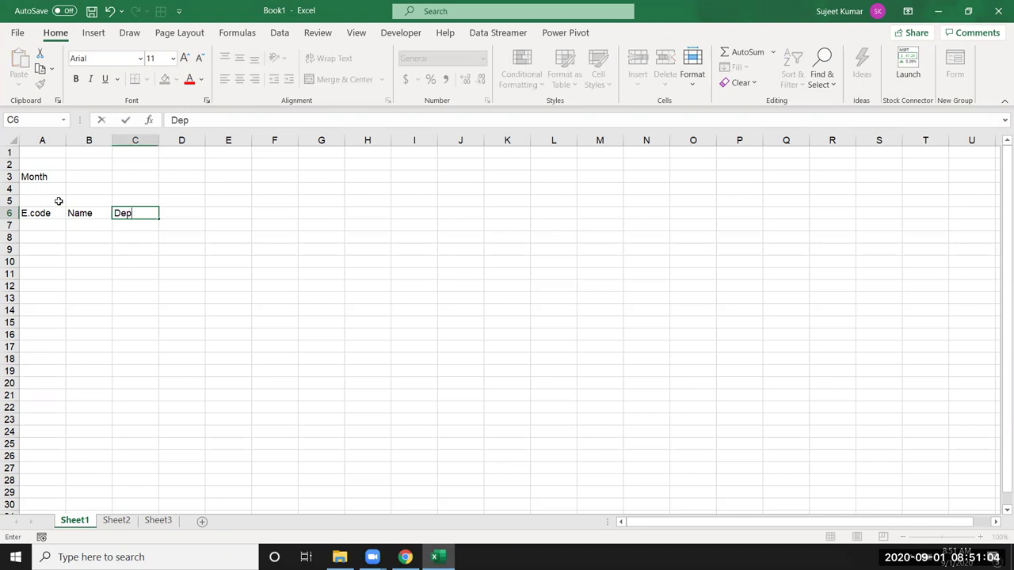
key("Tab")
type("DOJ")
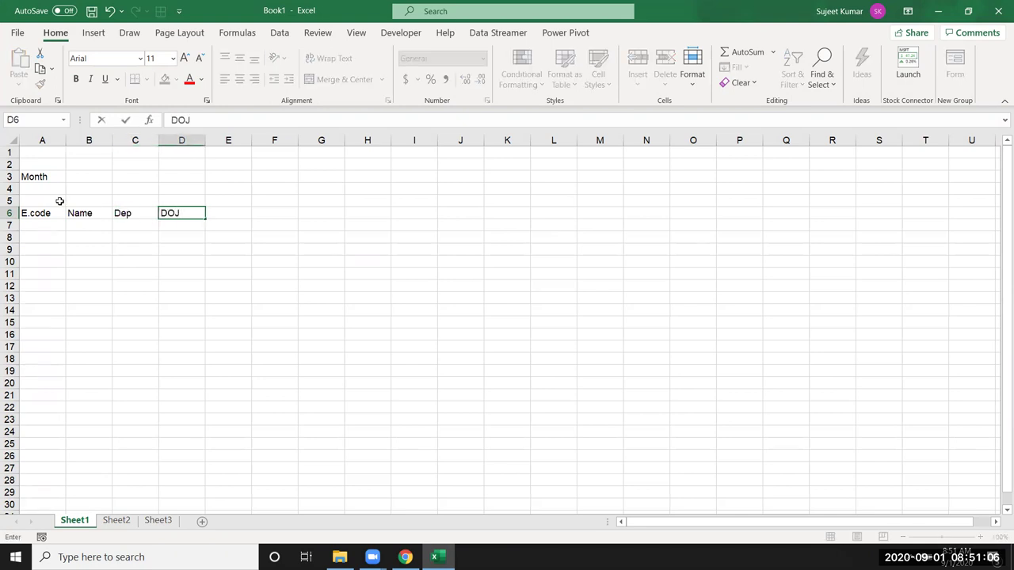
key("Tab")
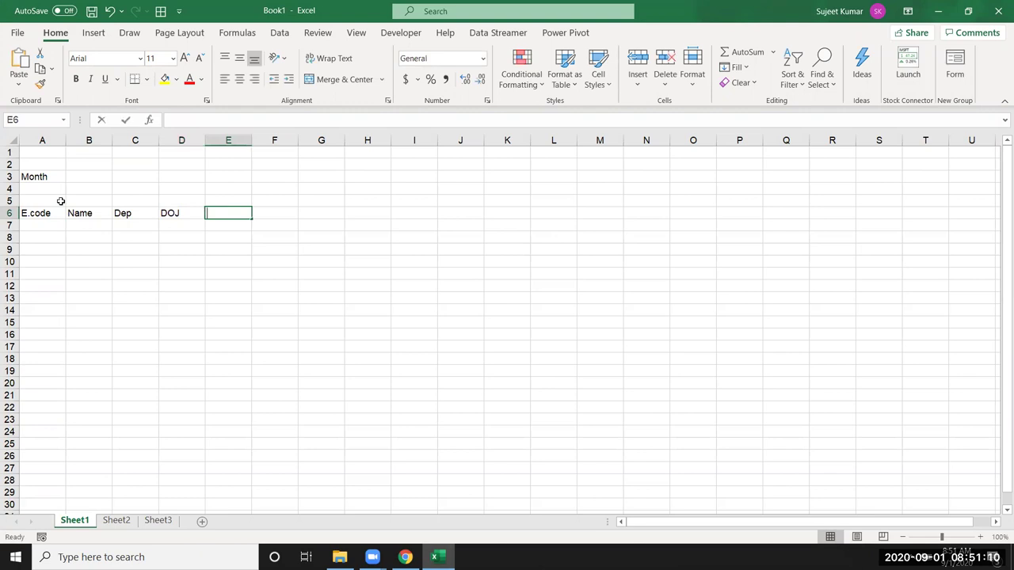
- Enter the first date 1-Aug in E6 by typing 1-8
type("18")
key("Escape")
type("1-8")
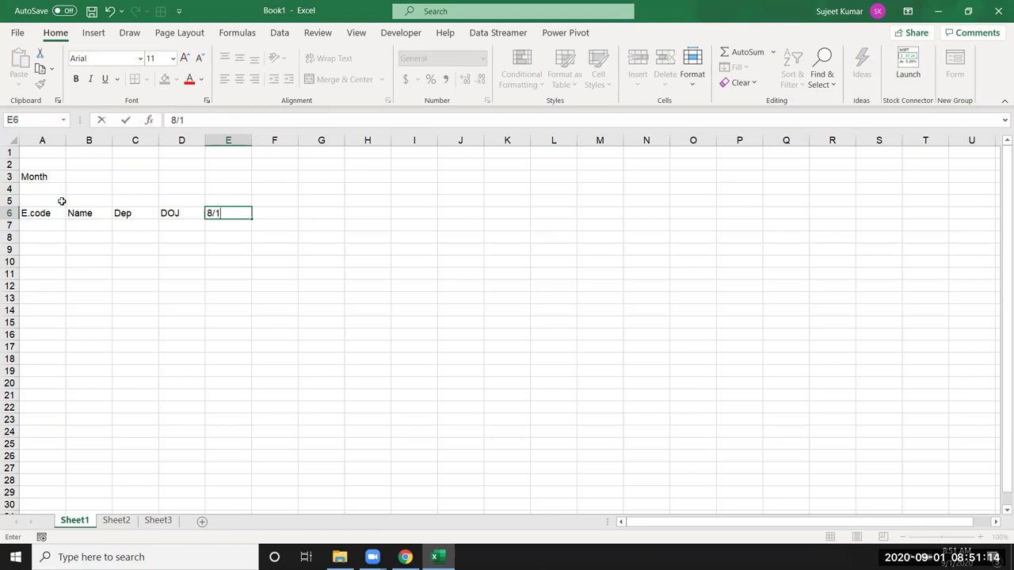
key("Return")
key("Up")
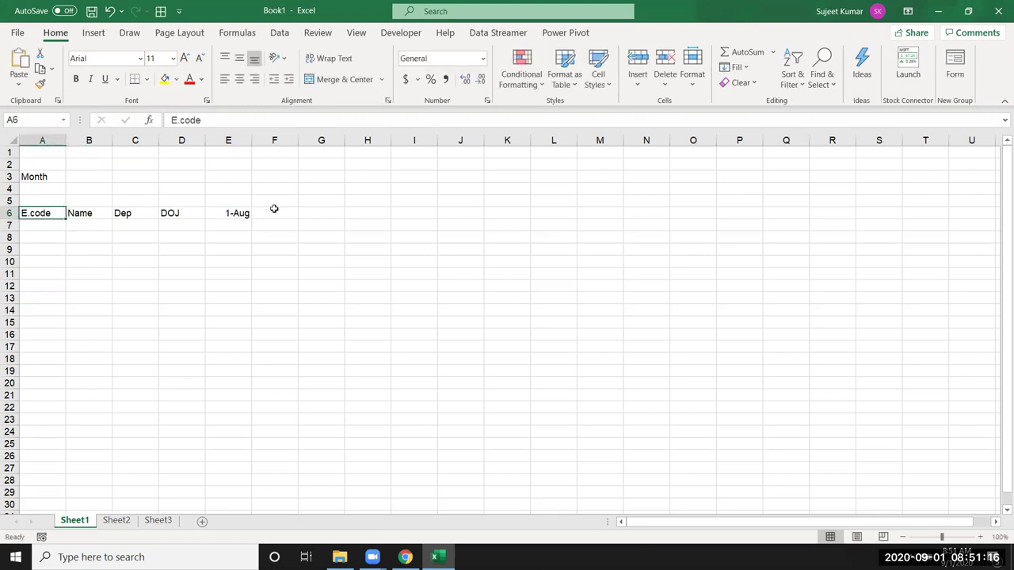
- Put the next-day formula =E6+1 in F6
left_click(274, 210)
type("=")
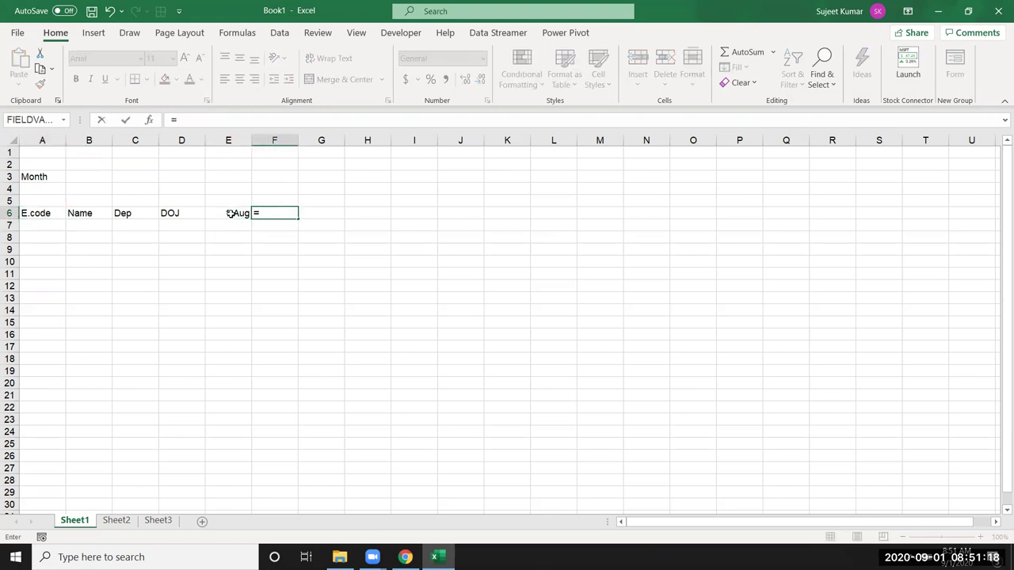
left_click(241, 214)
type("+1")
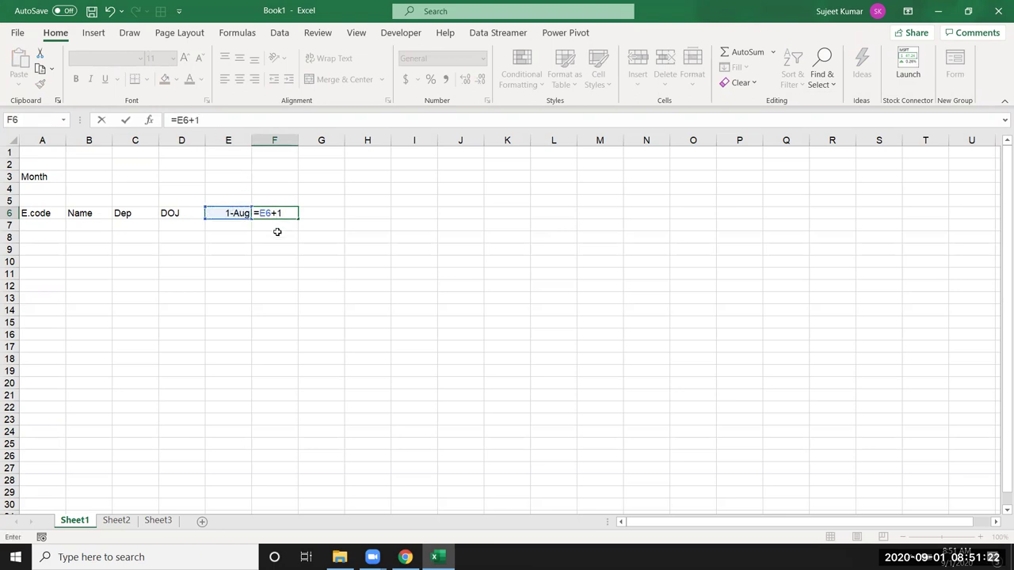
left_click(276, 234)
left_click(241, 214)
left_click_drag(241, 214, 274, 214)
mouse_move(298, 219)
left_mouse_down()
mouse_move(594, 209)
mouse_move(667, 247)
left_mouse_up()
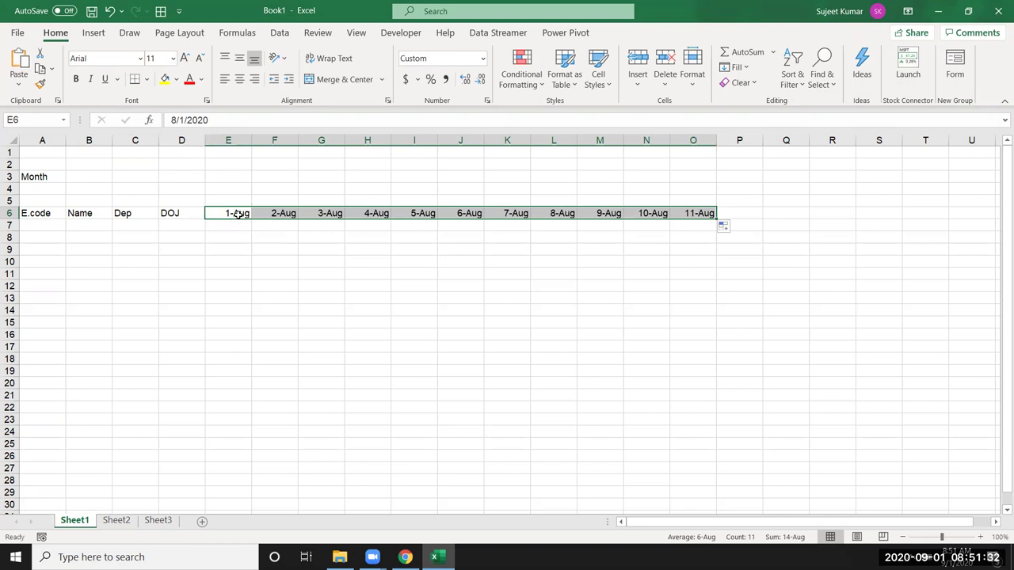
key("ctrl+z")
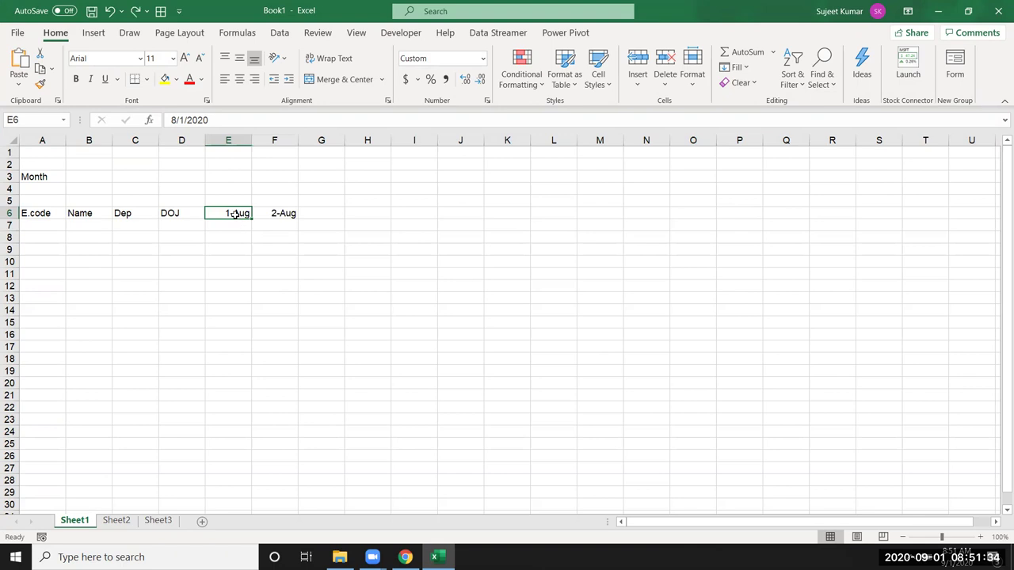
left_click(267, 216)
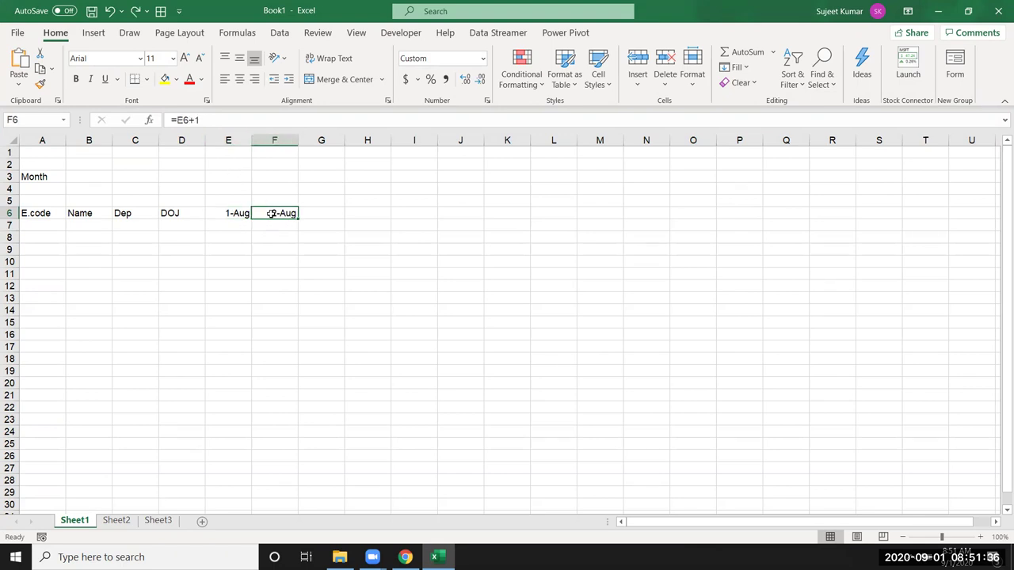
type("=")
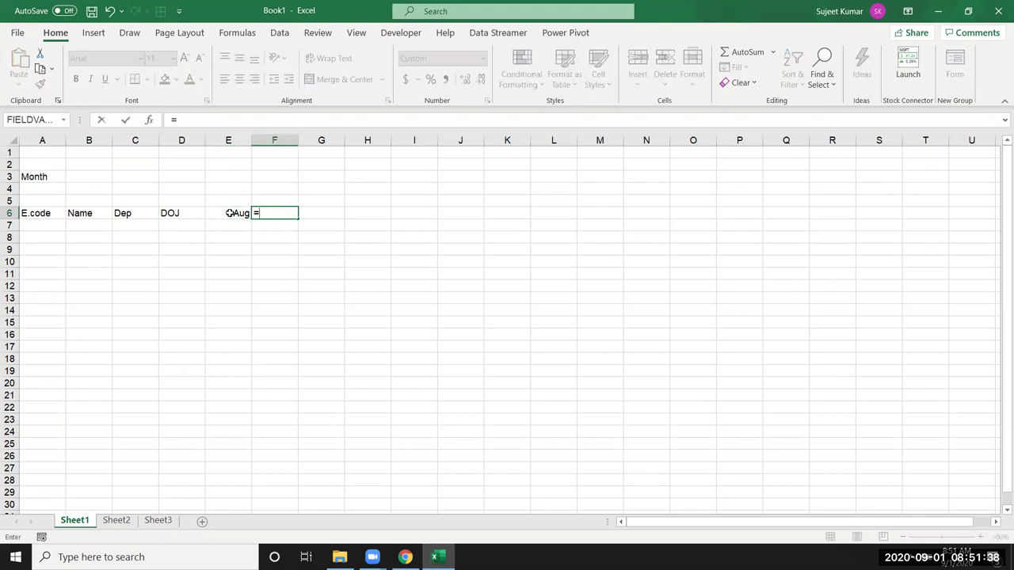
left_click(236, 211)
type("+")
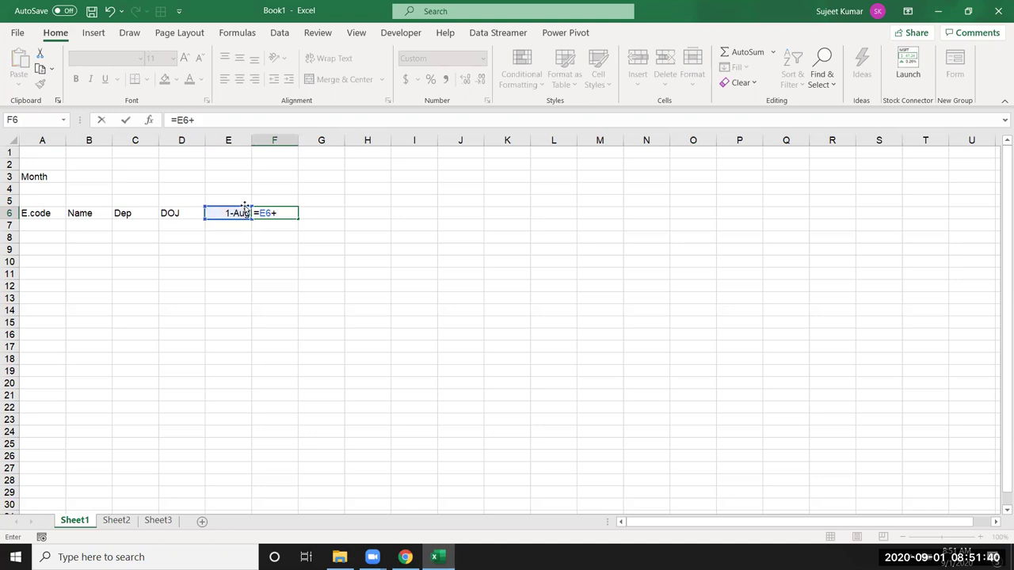
type("1")
key("Return")
- Fill the =E6+1 date formula along row 6 past 31-Aug
left_click(290, 214)
left_click_drag(298, 219, 681, 227)
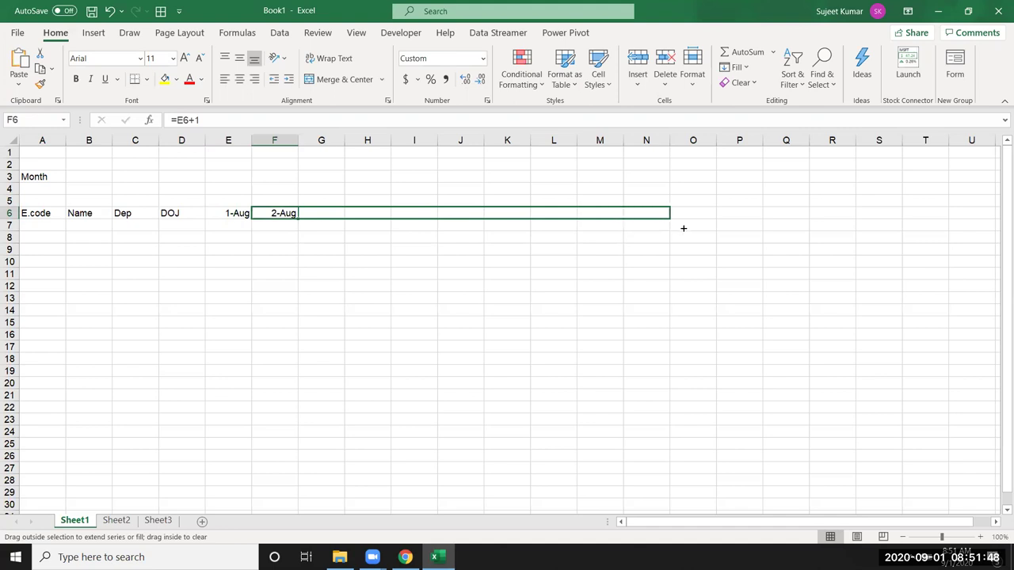
left_click_drag(684, 228, 909, 232)
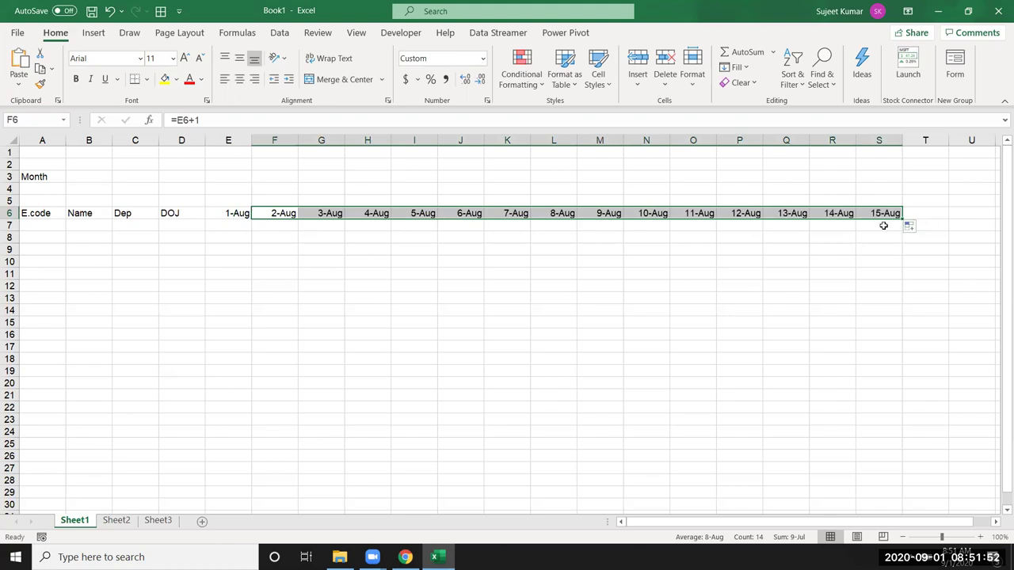
left_click(887, 214)
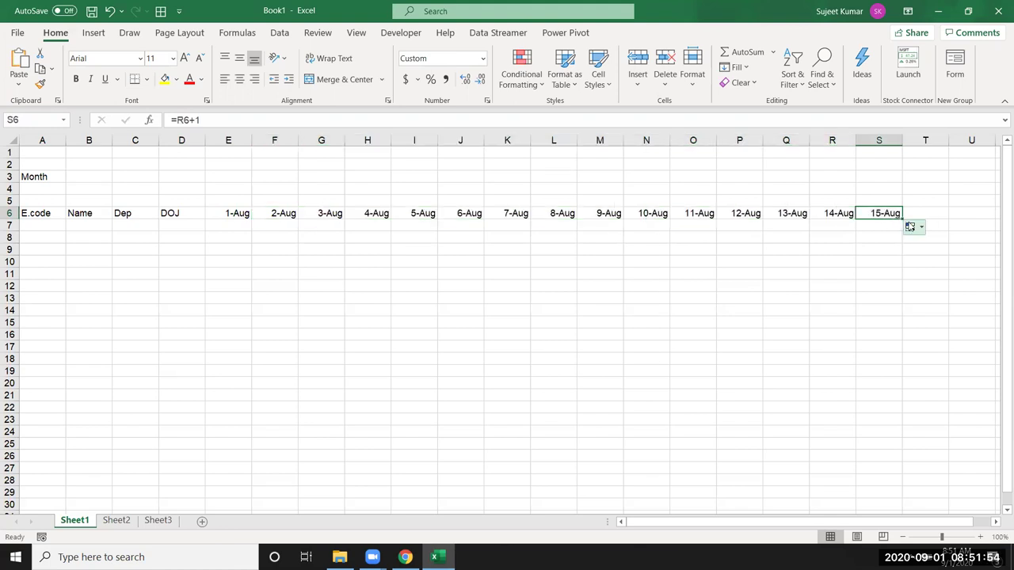
mouse_move(903, 221)
left_mouse_down()
mouse_move(1002, 232)
mouse_move(869, 218)
left_mouse_up()
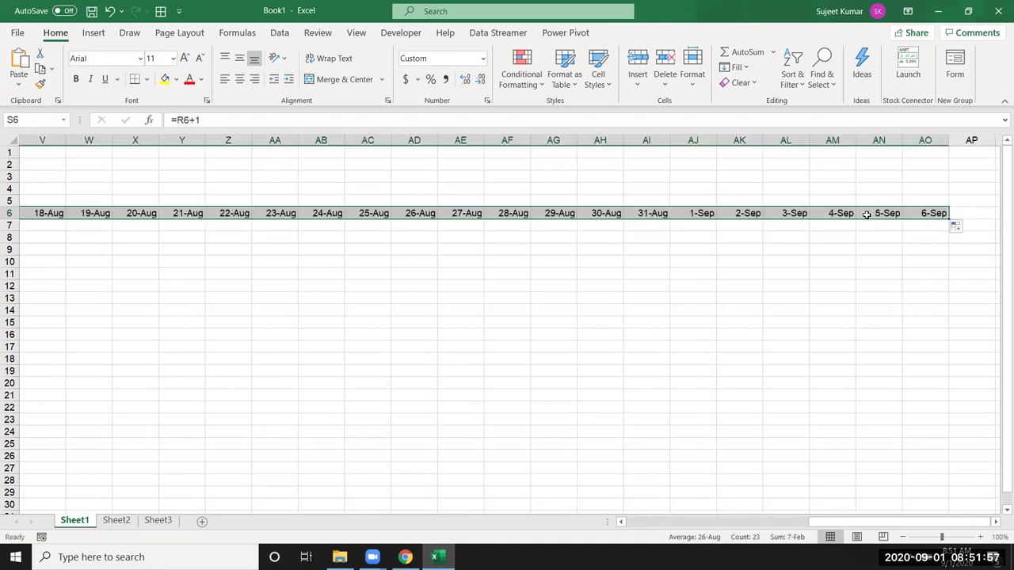
- Delete the September dates from column AJ onward, keeping 1-Aug through 31-Aug
left_click(690, 215)
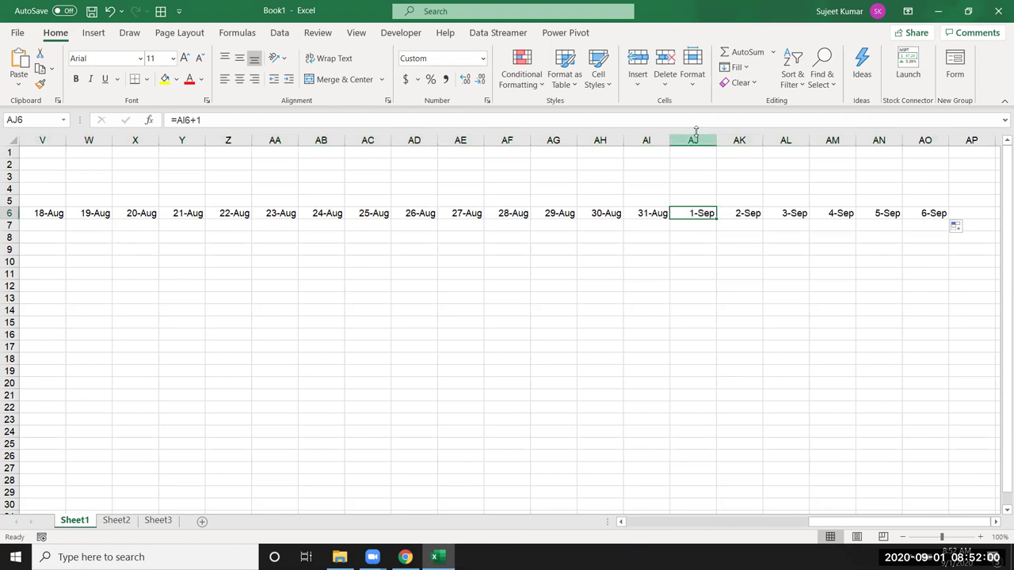
left_click_drag(693, 141, 931, 169)
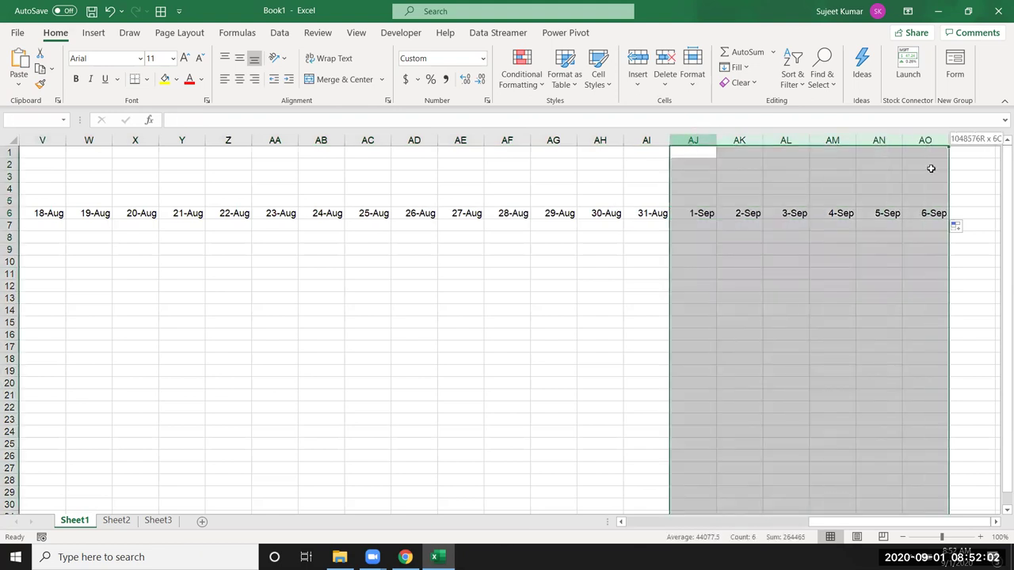
key("Delete")
key("ctrl+Home")
key("Right")
key("Right")
key("Right")
key("Down")
key("Down")
key("Down")
key("Down")
key("Right")
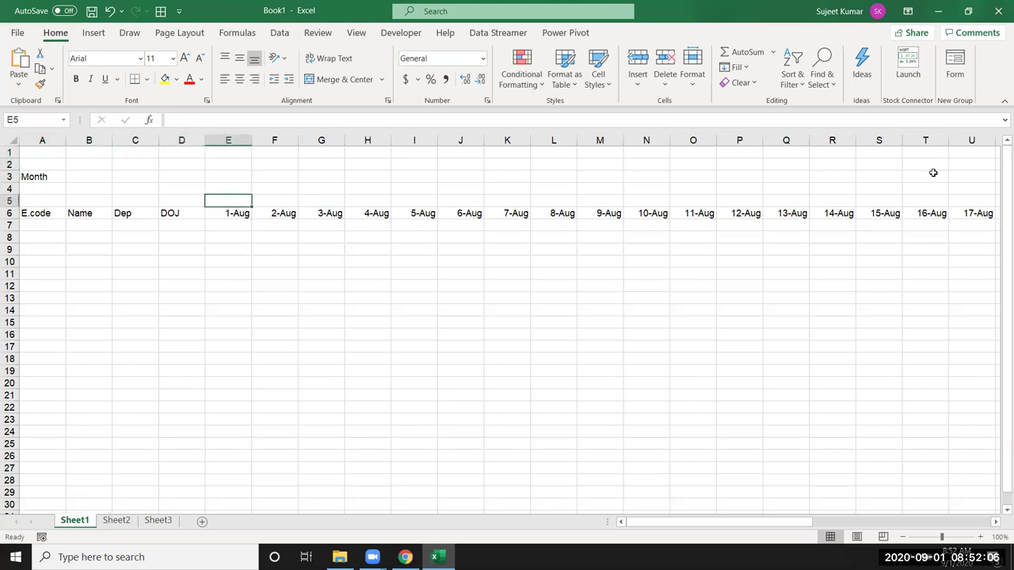
- Enter =TEXT(E6,"DDD") in E5 and fill it right across E5:AI5
type("=")
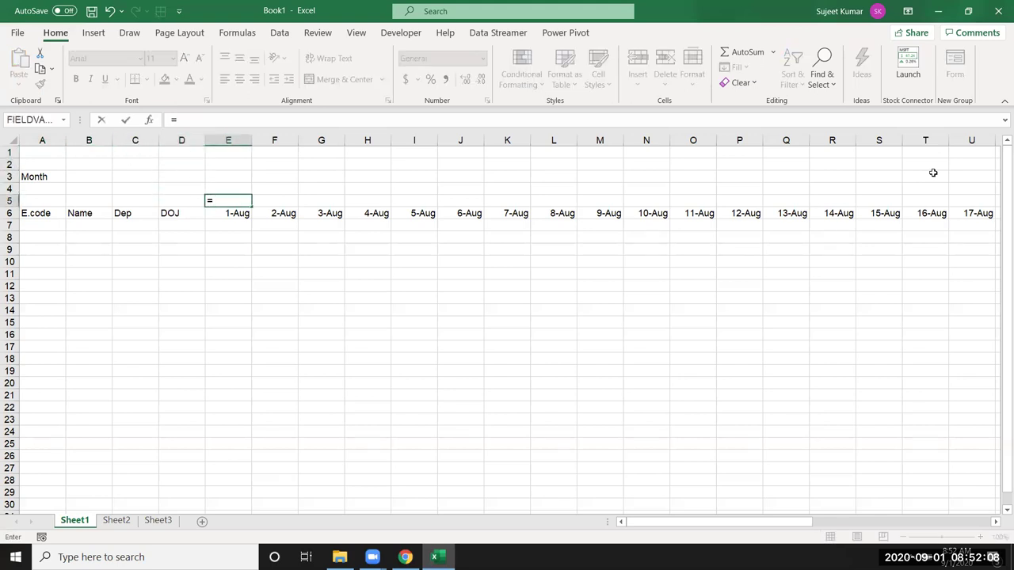
type("tex")
key("Tab")
key("Down")
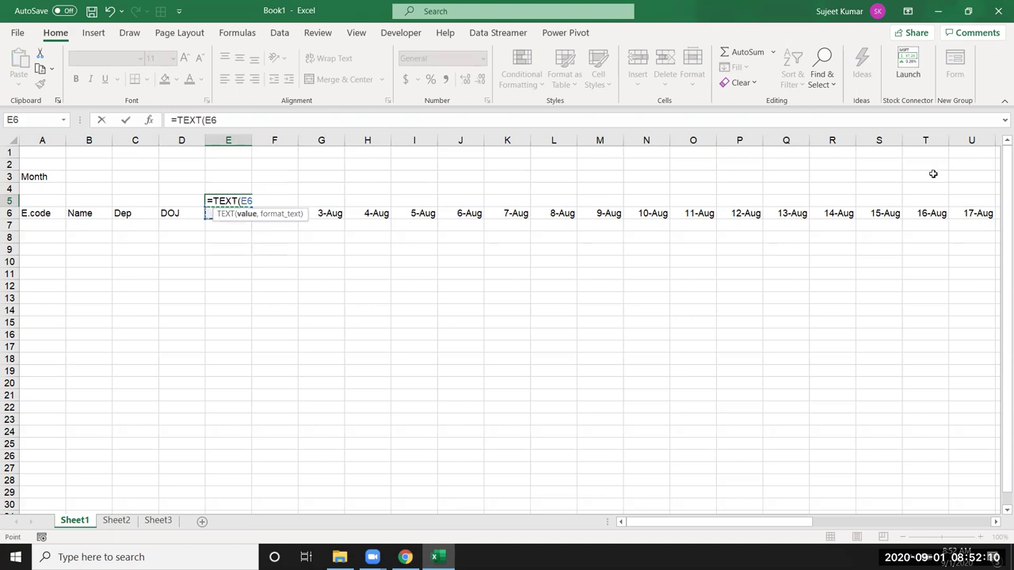
type(",\"DDD\"")
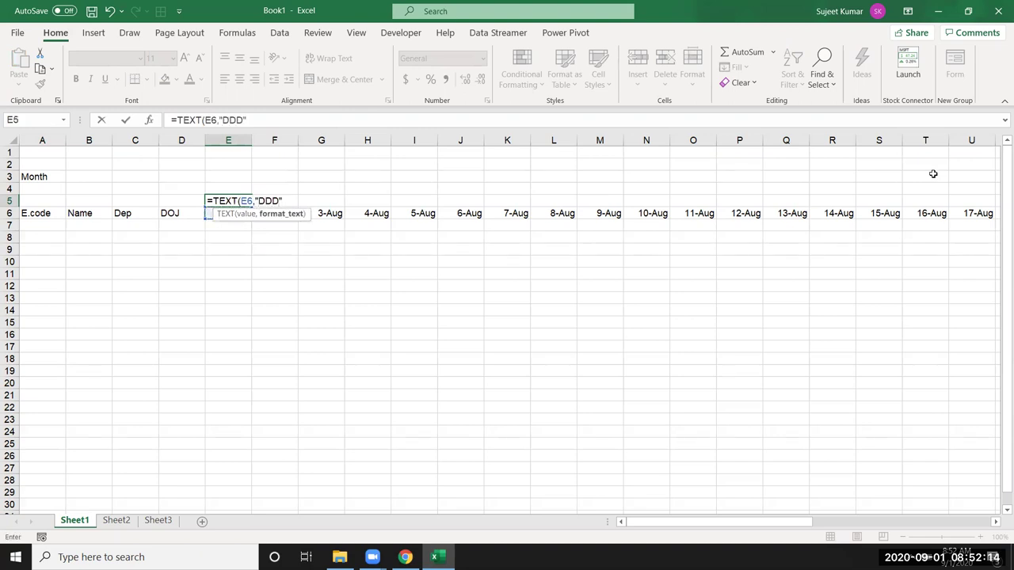
type(")")
key("Return")
key("ctrl+Right")
key("Up")
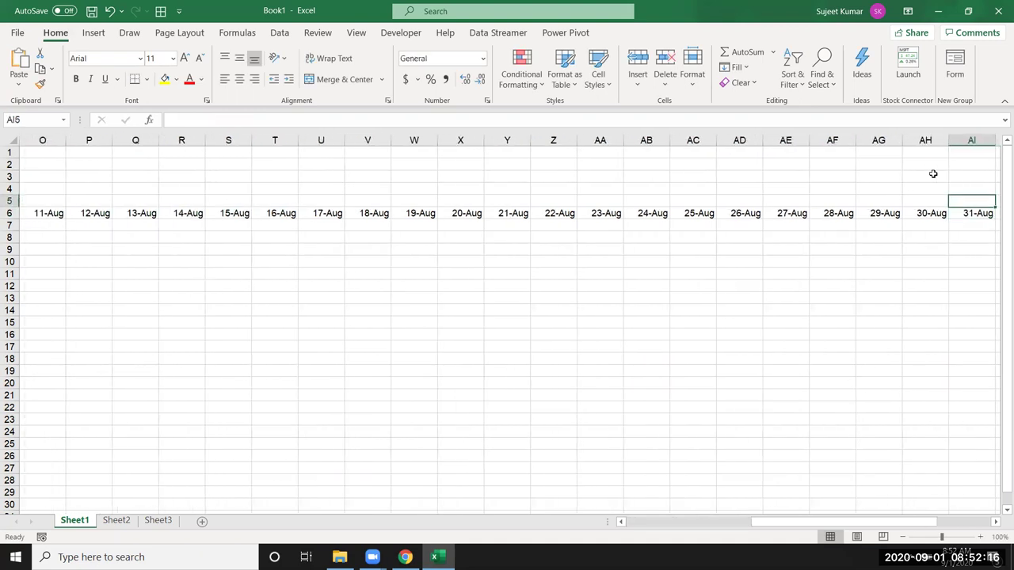
key("ctrl+shift+Left")
key("ctrl+r")
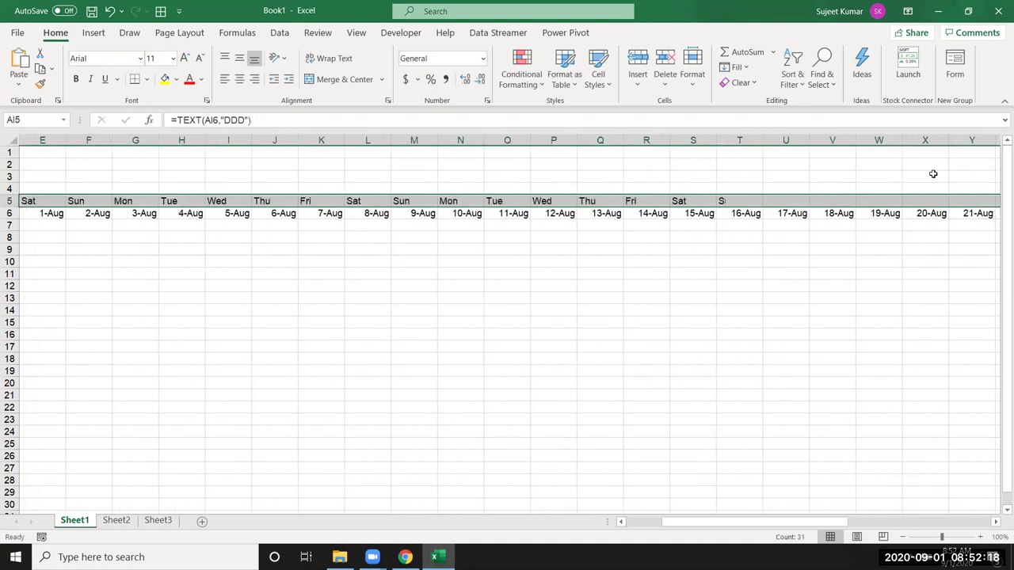
key("ctrl+Left")
key("ctrl+Left")
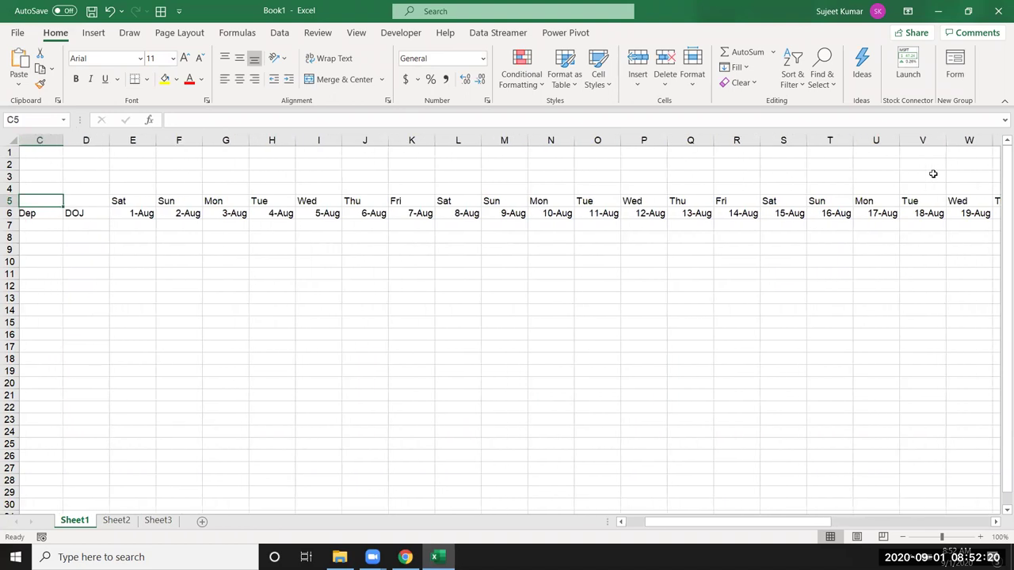
key("Down")
key("Down")
key("Down")
- Number the employee codes 1 to 14 down A7:A20
key("Up")
type("1")
key("Return")
type("2")
key("Return")
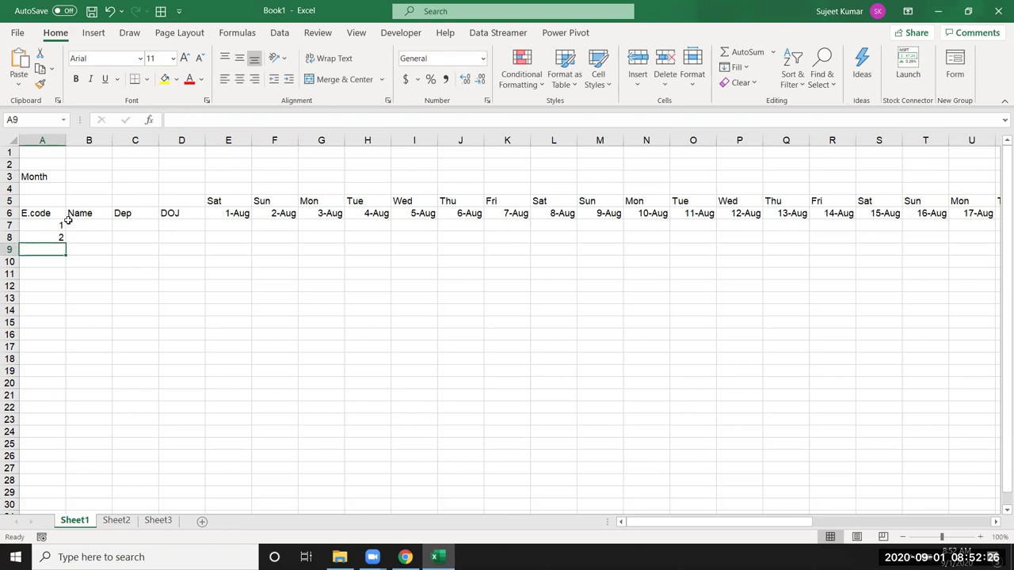
left_click_drag(61, 224, 43, 386)
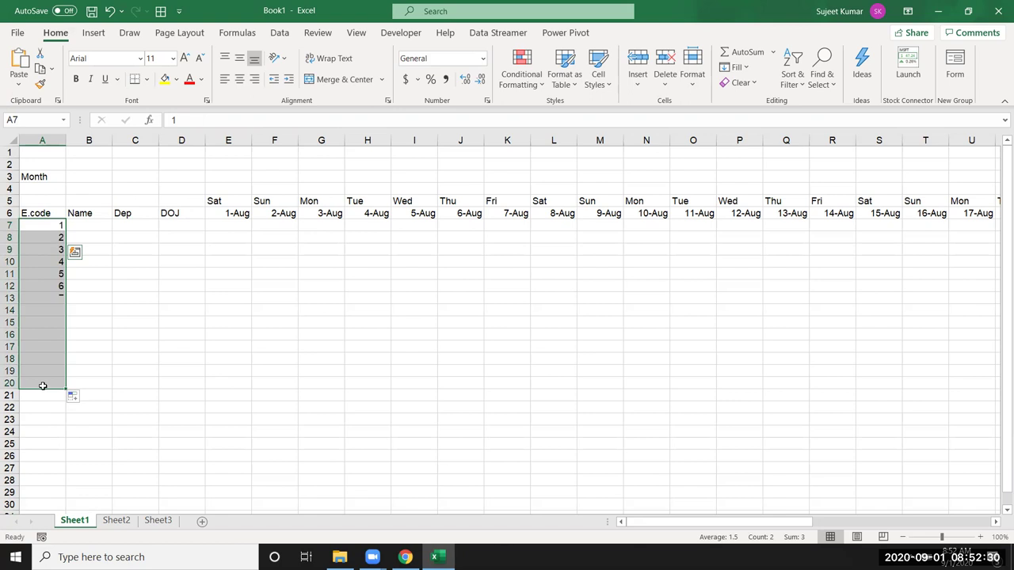
- Enter an employee name in B7, fill names to row 20, and type Sales in C7
left_click(89, 228)
type("Puja")
left_click(123, 232)
left_click(108, 227)
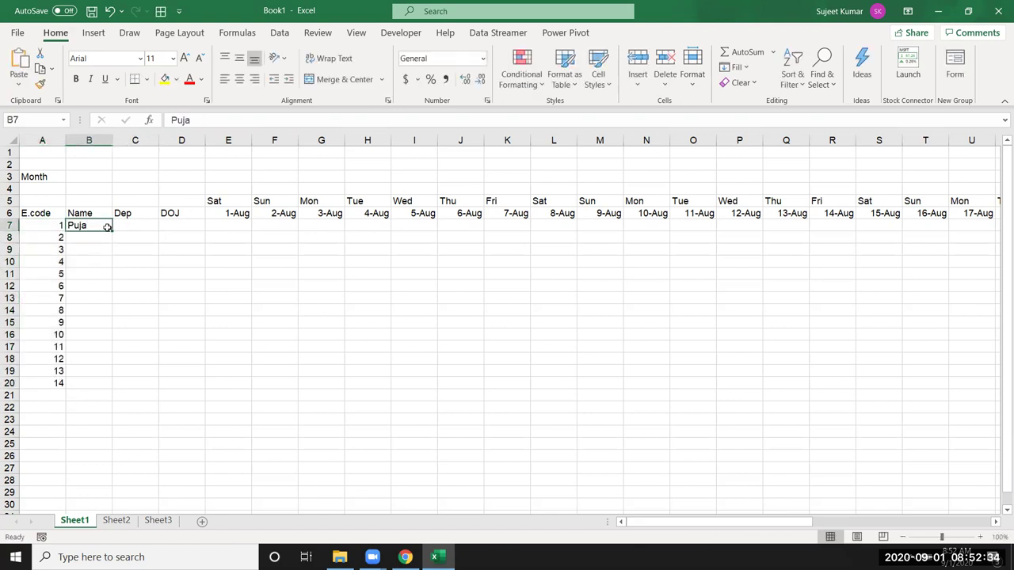
double_click(111, 231)
left_click(126, 223)
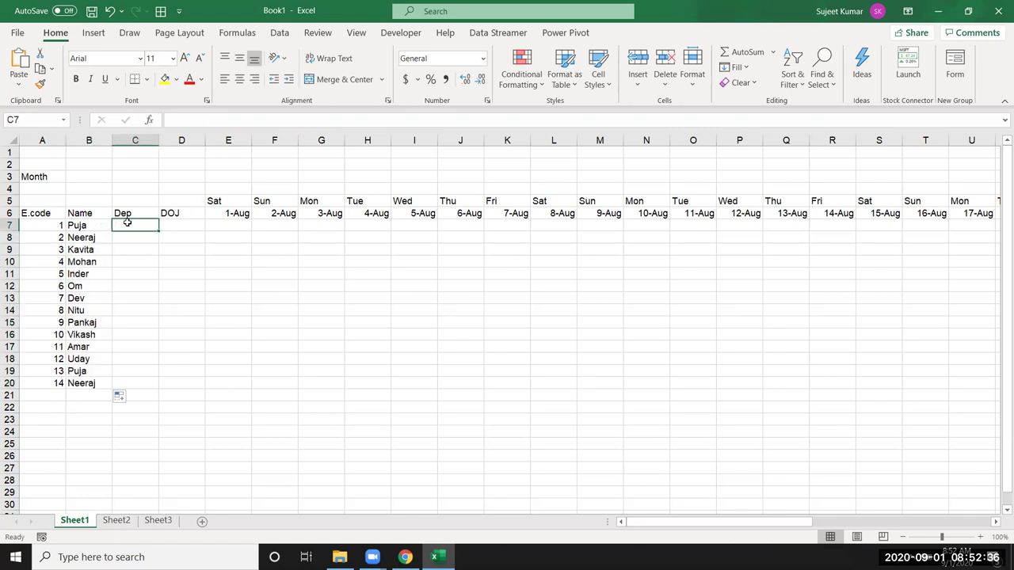
type("SAles")
key("Return")
- Copy Sales down C7:C20 and fill joining dates 1-Jan to 14-Jan down D7:D20
left_click(129, 226)
double_click(159, 231)
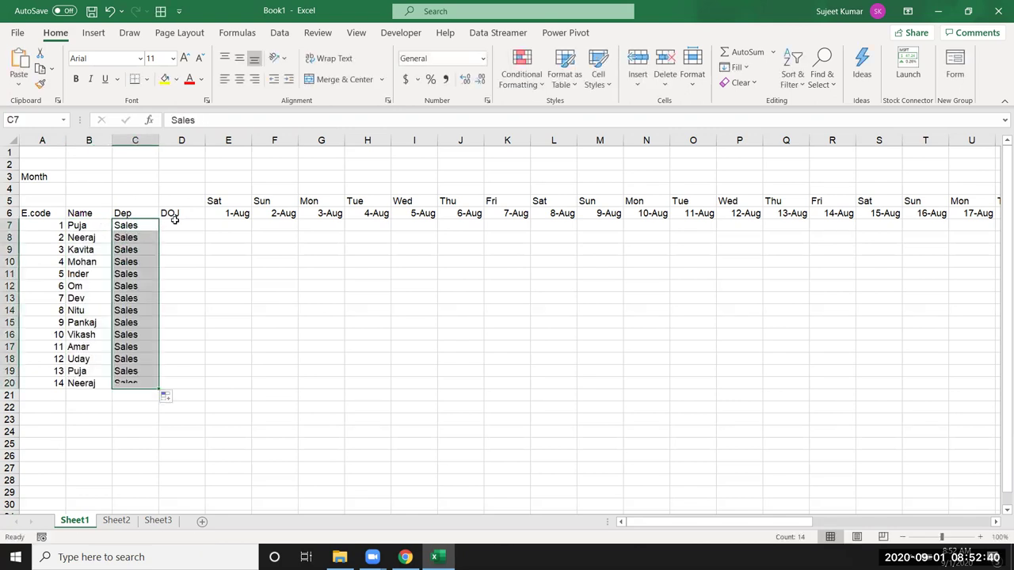
left_click(176, 225)
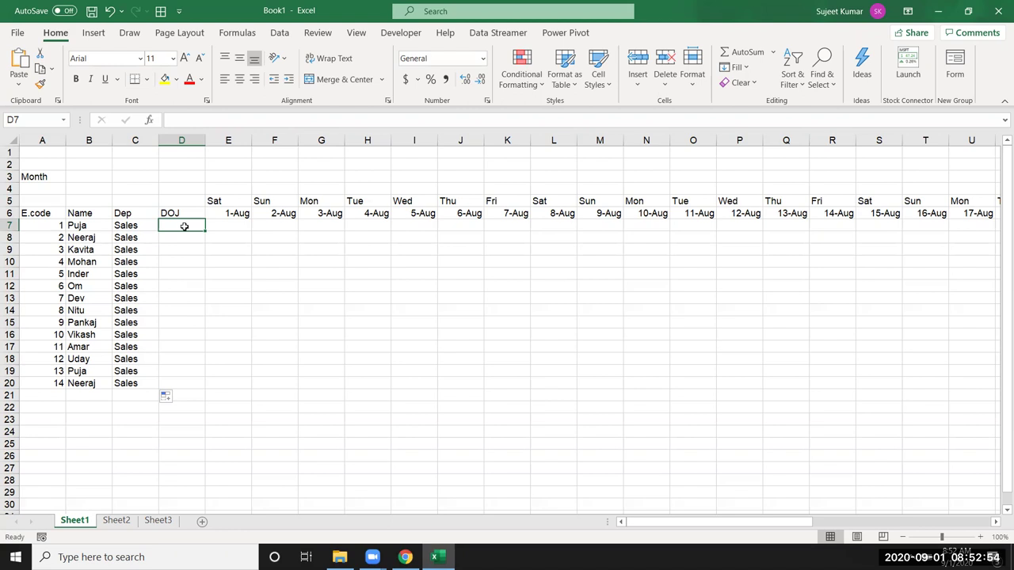
type("1/1")
key("Return")
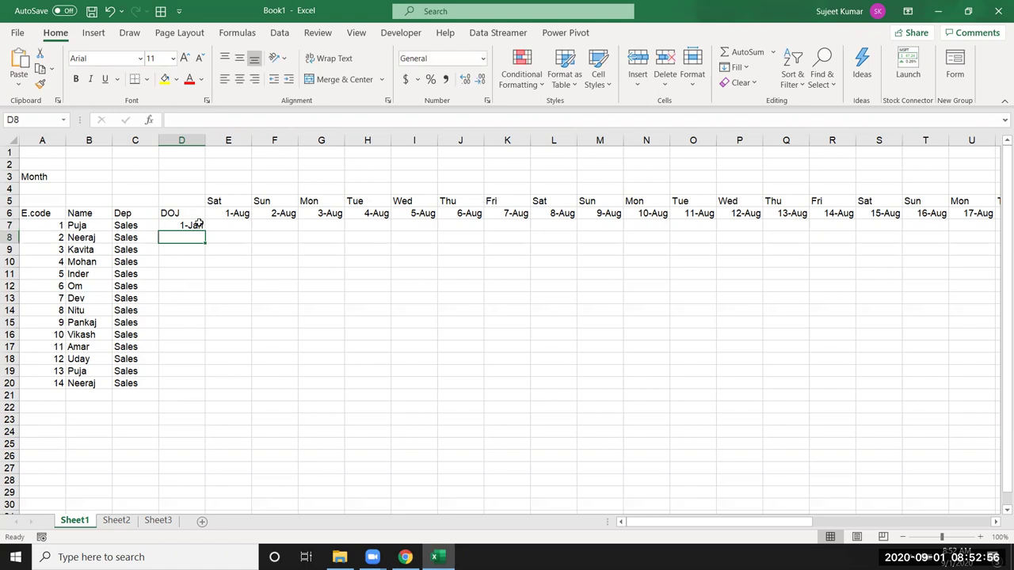
left_click(190, 225)
double_click(205, 231)
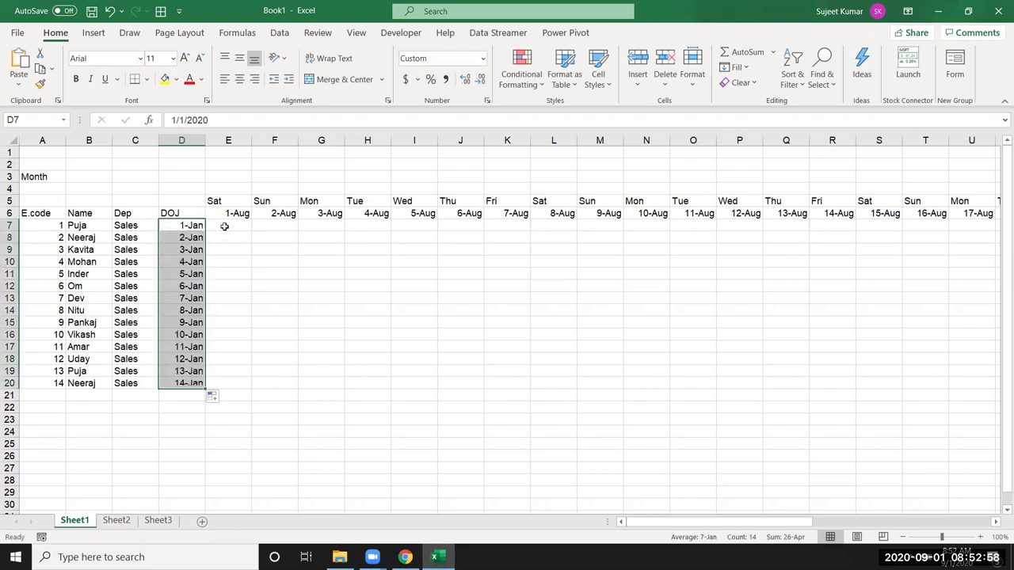
left_click(224, 227)
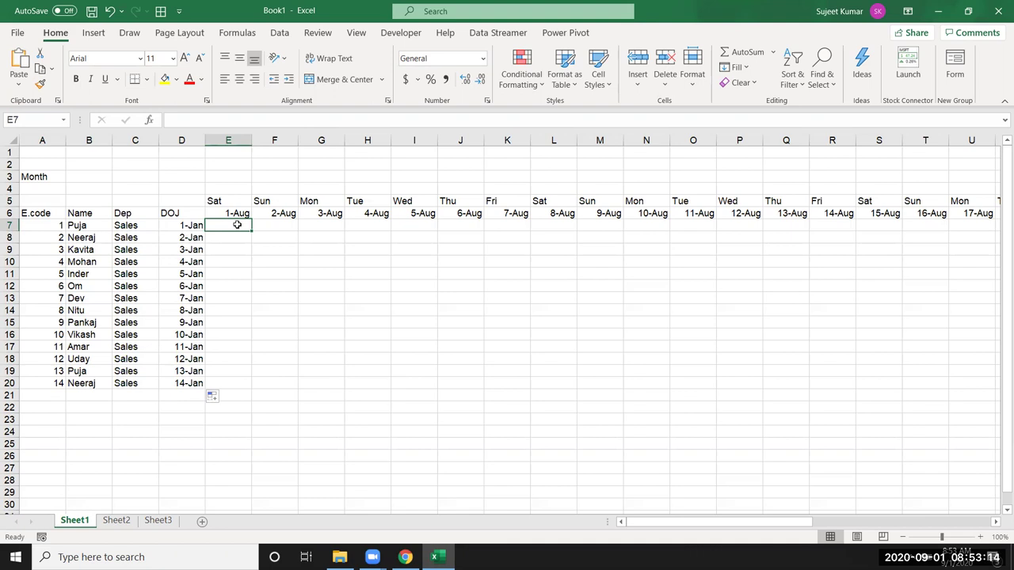
- Move to the first attendance cell and open Home > Conditional Formatting
left_click(43, 217)
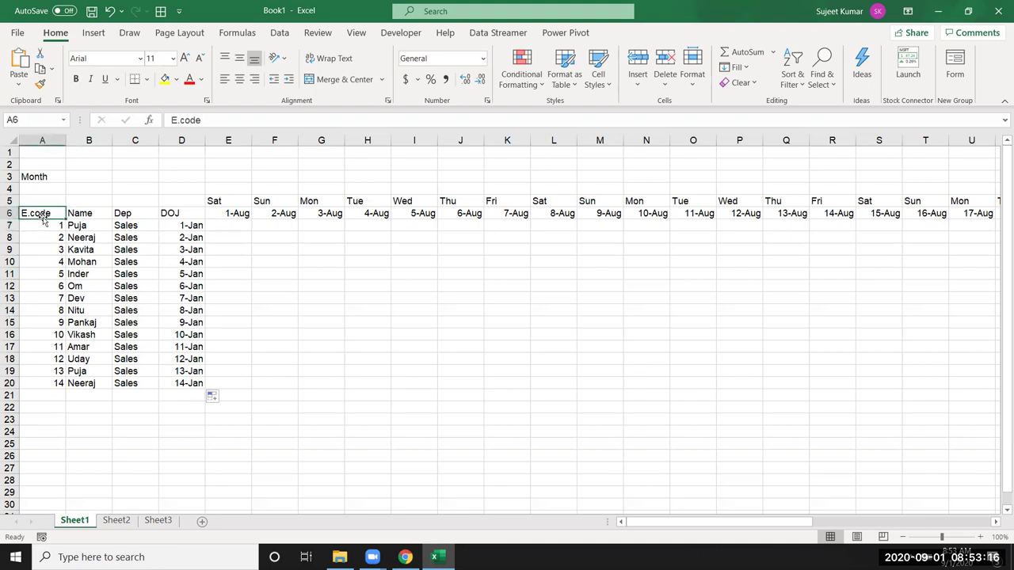
key("Right")
key("Right")
key("Right")
key("Right")
key("Down")
key("Up")
key("Right")
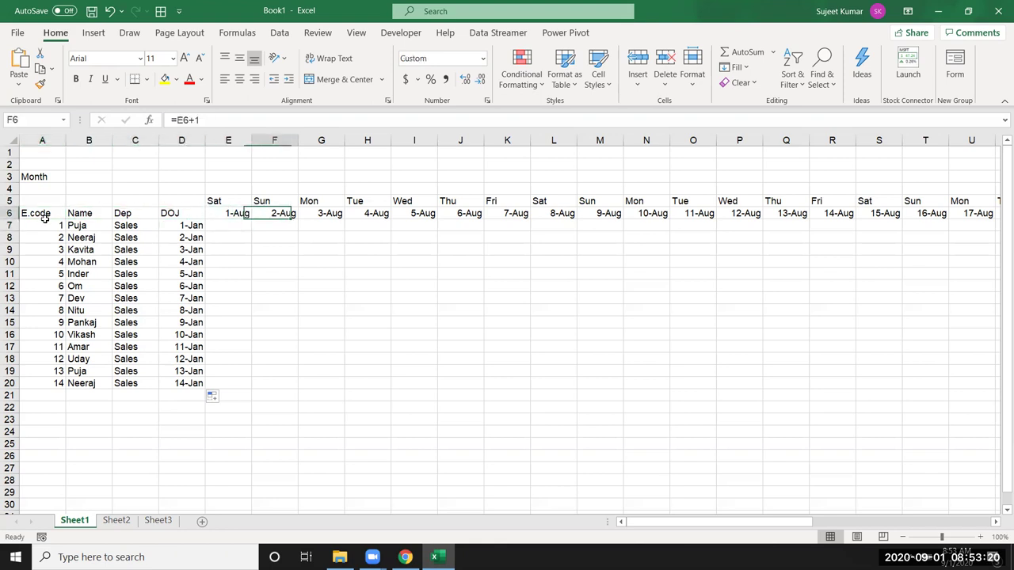
key("Left")
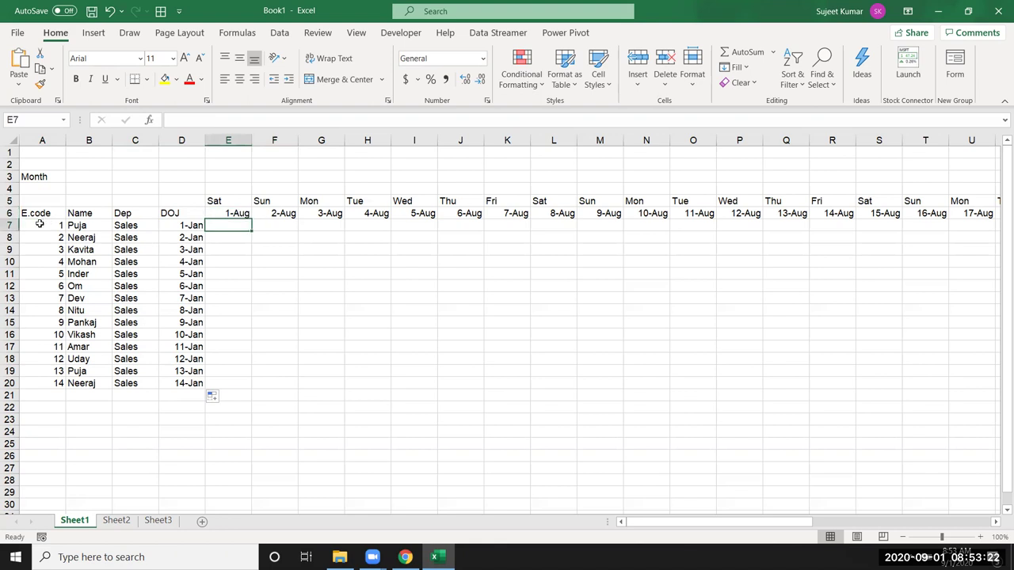
left_click(537, 85)
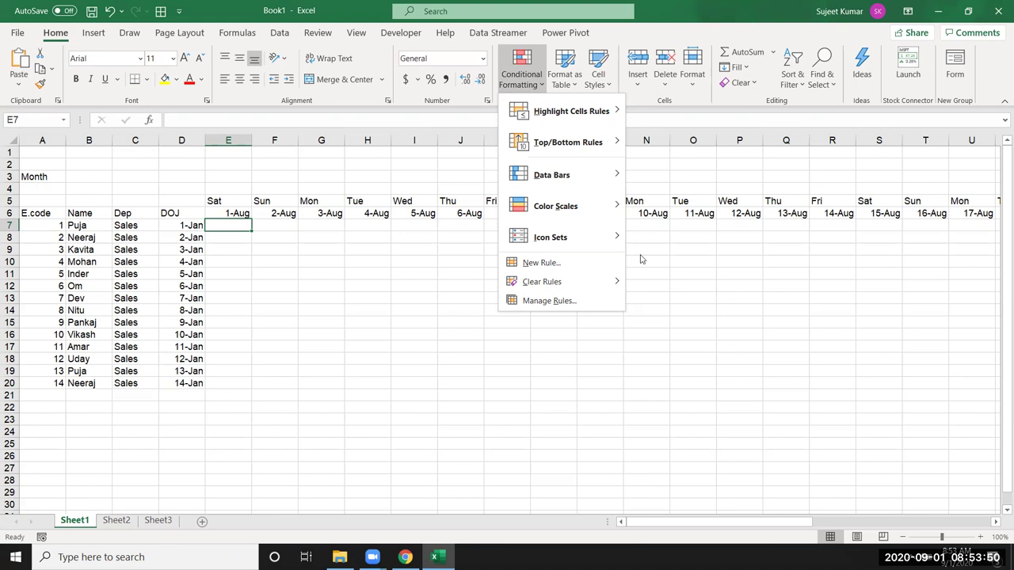
- Search 'bl' to open Bluetooth & other devices settings, then show the desktop
left_click(182, 556)
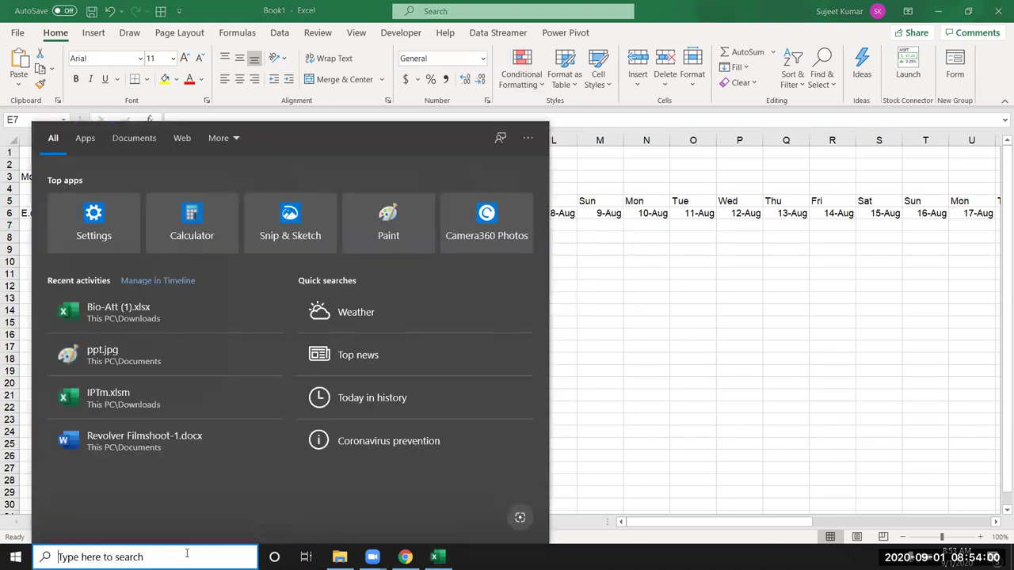
type("bl")
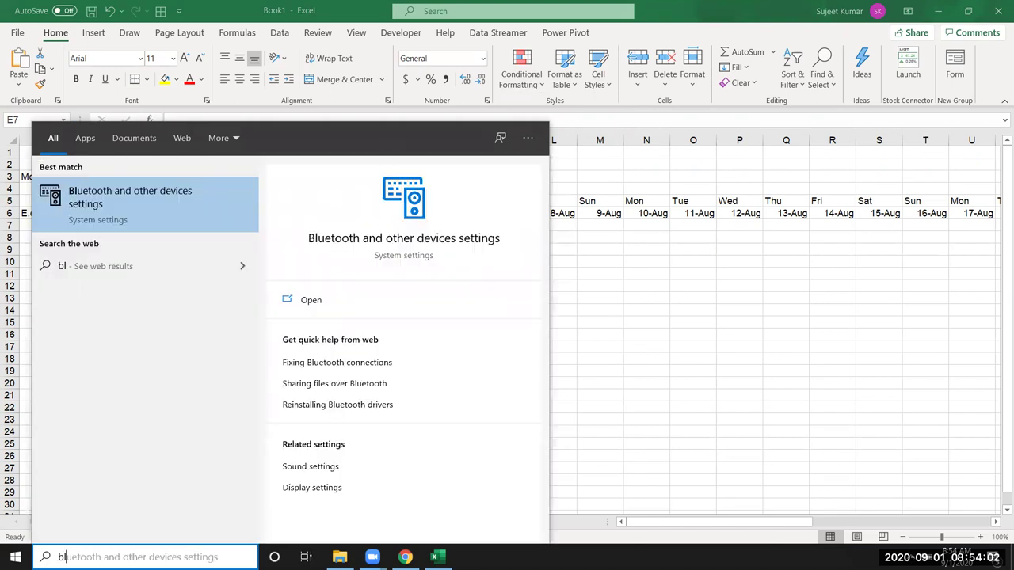
left_click(314, 305)
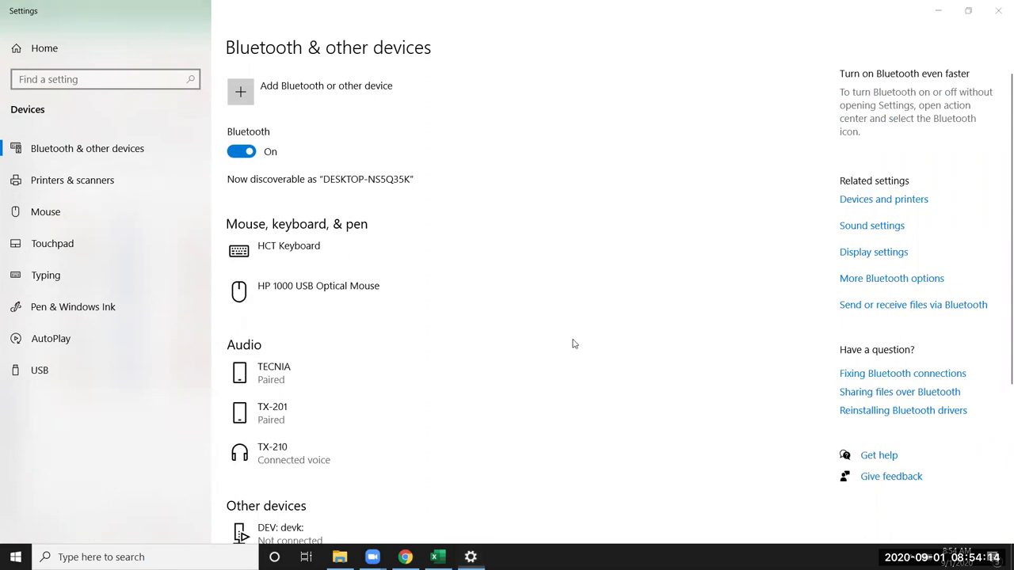
key("super+d")
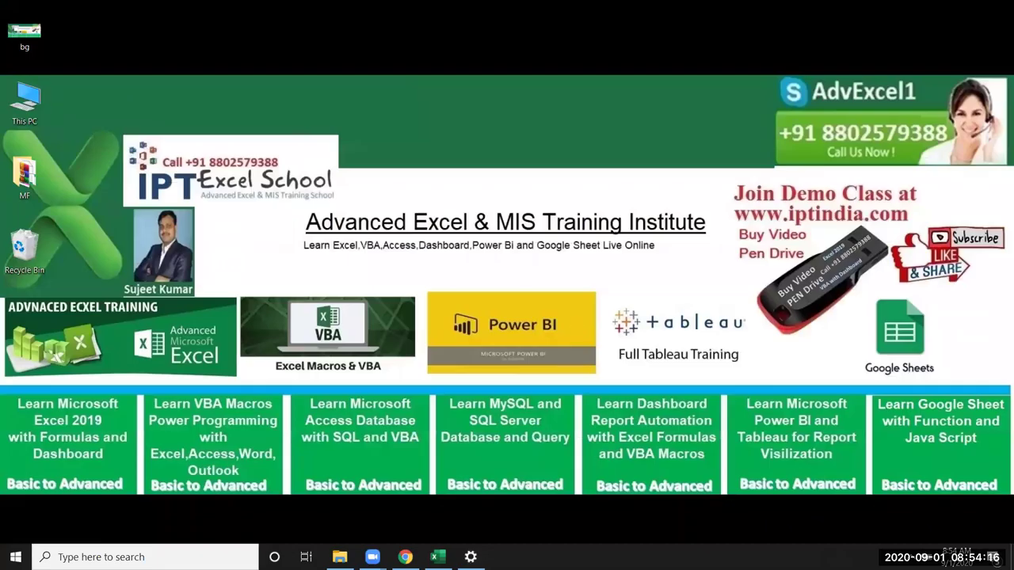
- Back in Excel, start a new conditional formatting rule of type 'Use a formula'
left_click(434, 557)
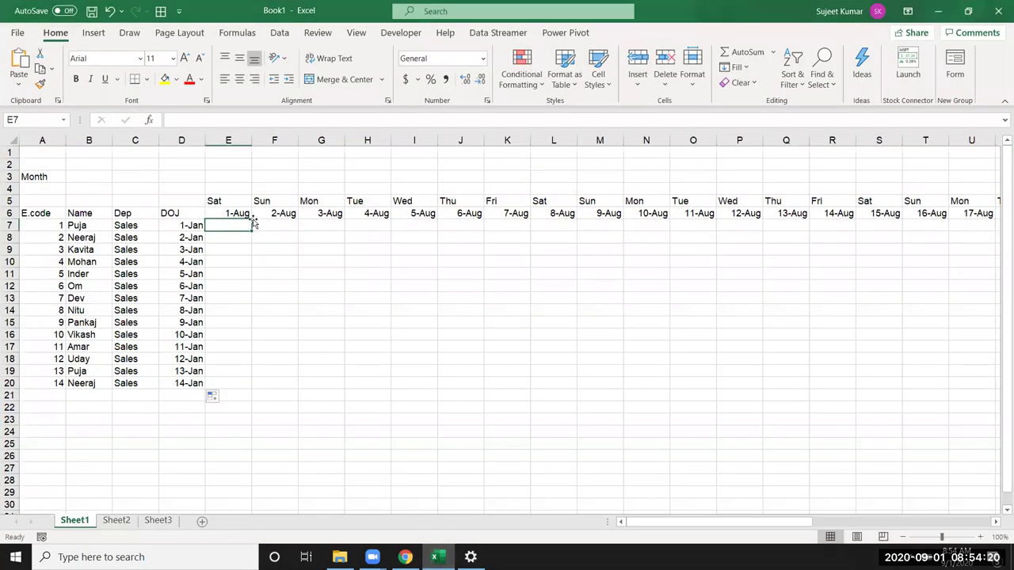
left_click(528, 82)
mouse_move(550, 237)
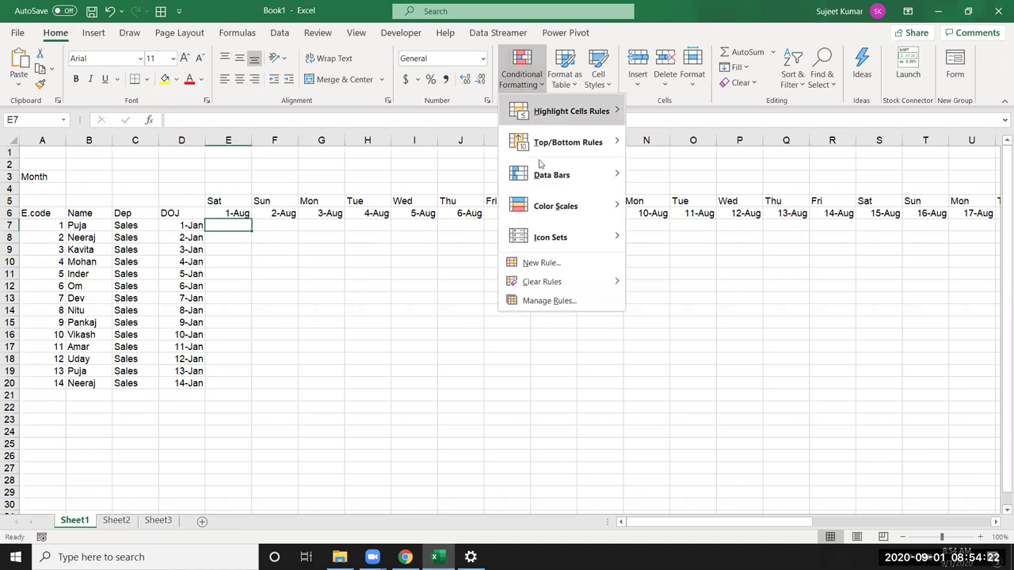
left_click(556, 265)
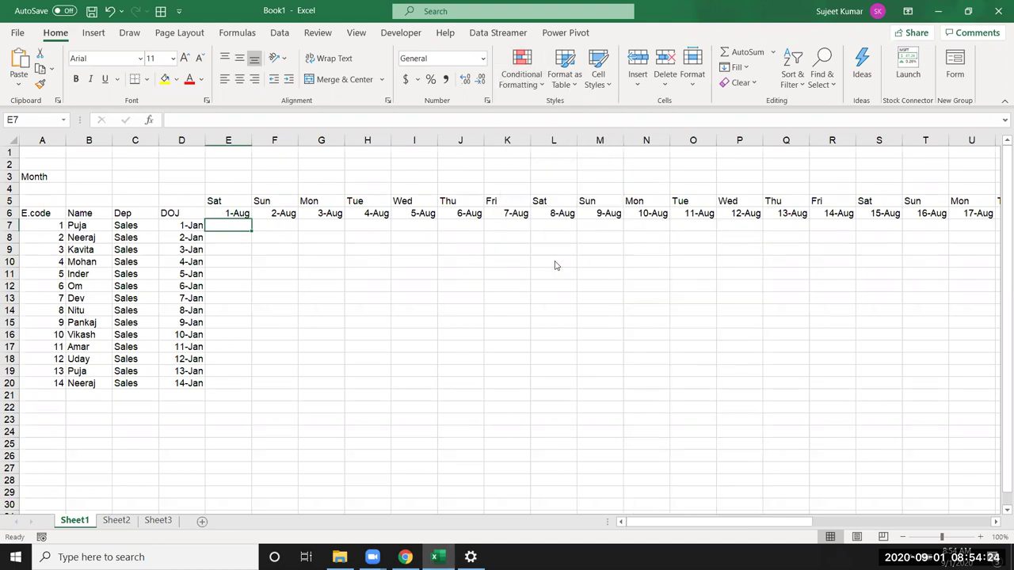
left_click(420, 301)
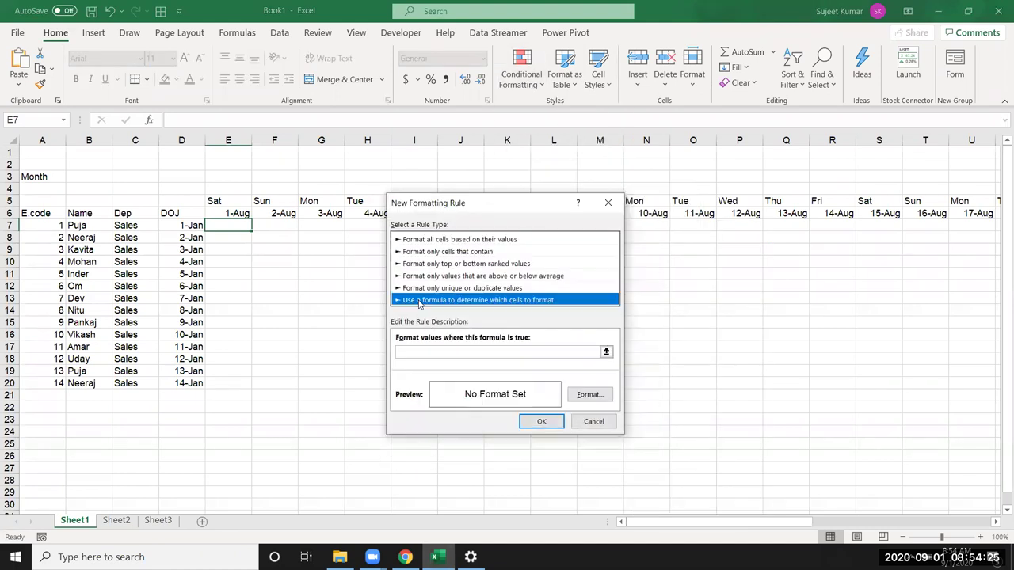
left_click(423, 352)
- Enter the rule formula =or(E$5="Sat",E$5="Sun") with the column unlocked
type("=")
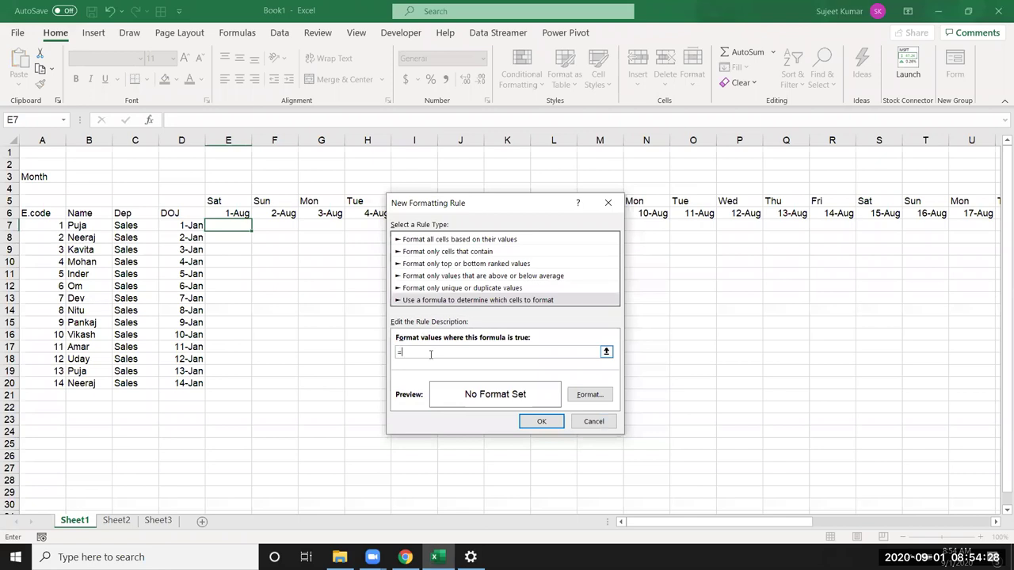
type("or")
type("(")
left_click(210, 198)
type("=")
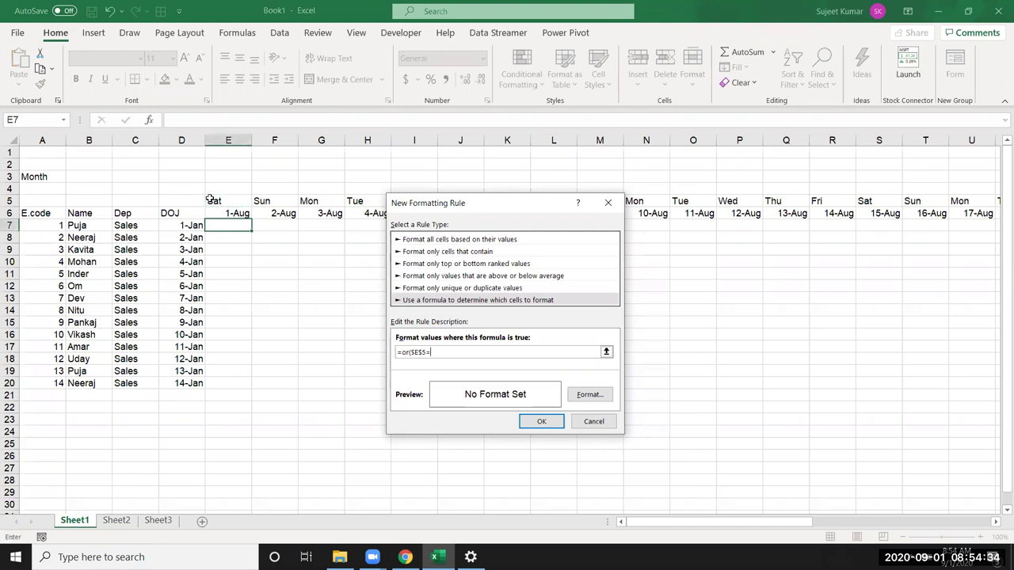
type("\"Sat\",")
left_click(209, 198)
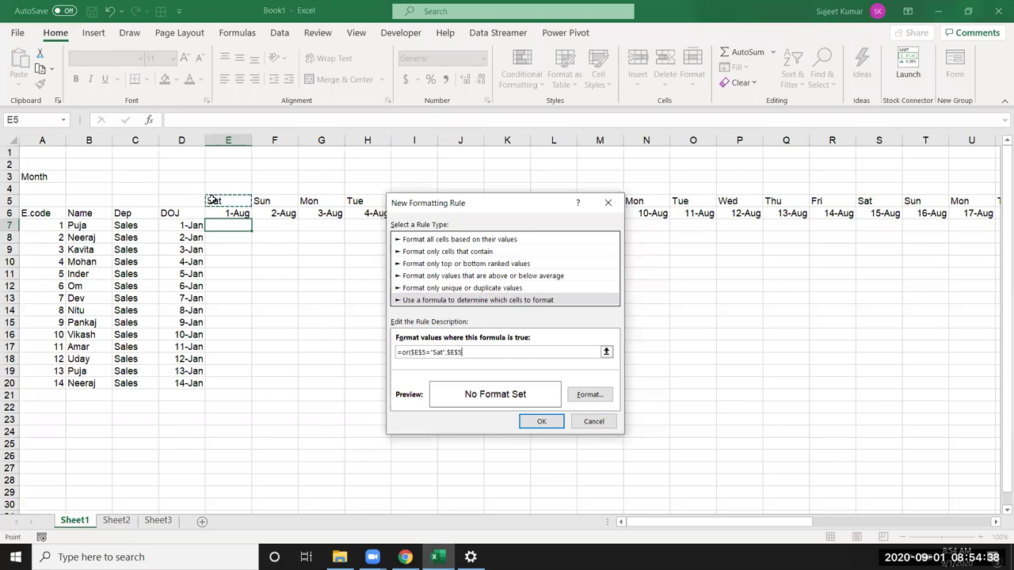
type("=\"Sun")
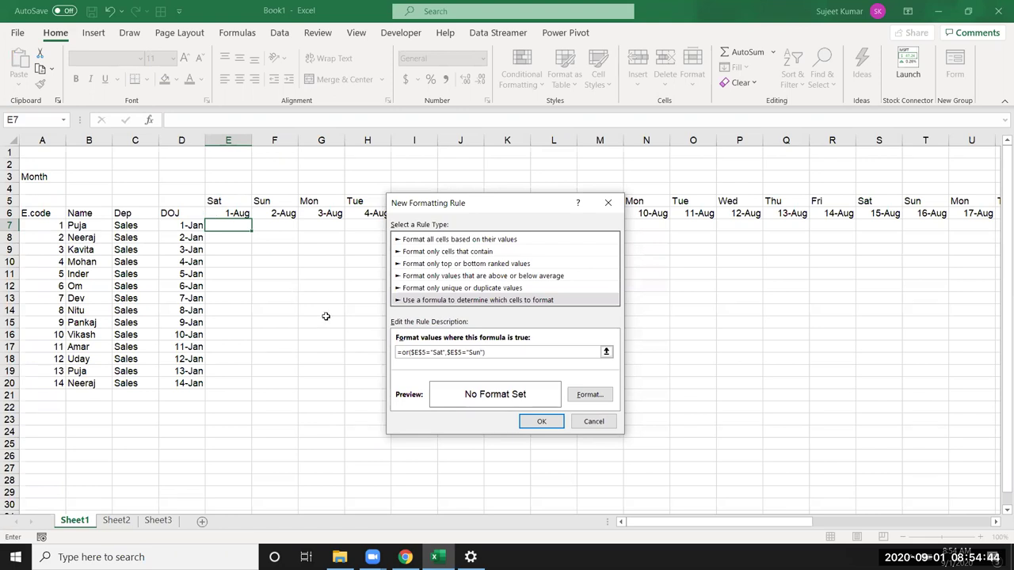
left_click(412, 353)
key("BackSpace")
key("BackSpace")
- Give the weekend rule a yellow fill and save the rule
left_click(592, 395)
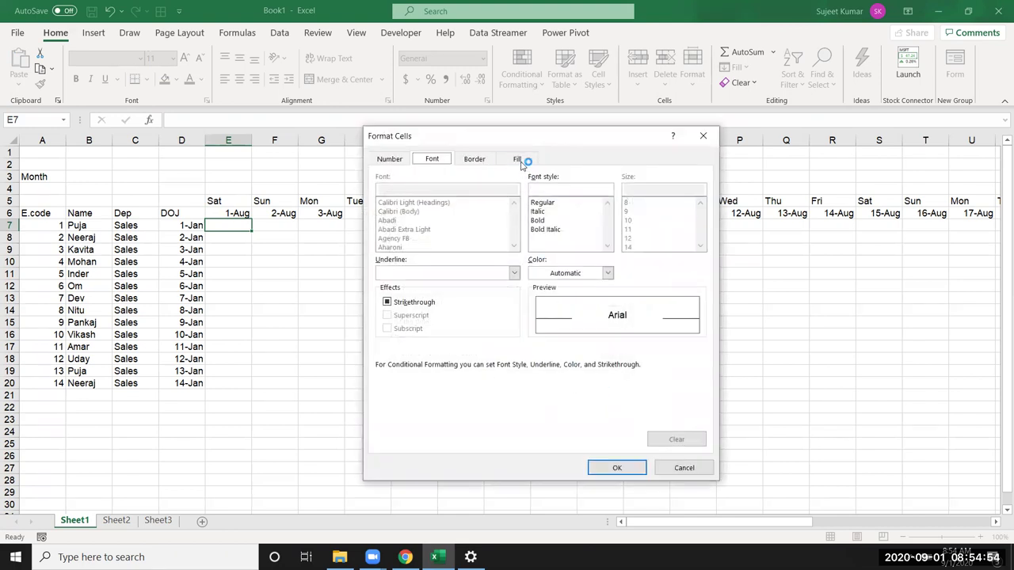
left_click(520, 160)
left_click(422, 284)
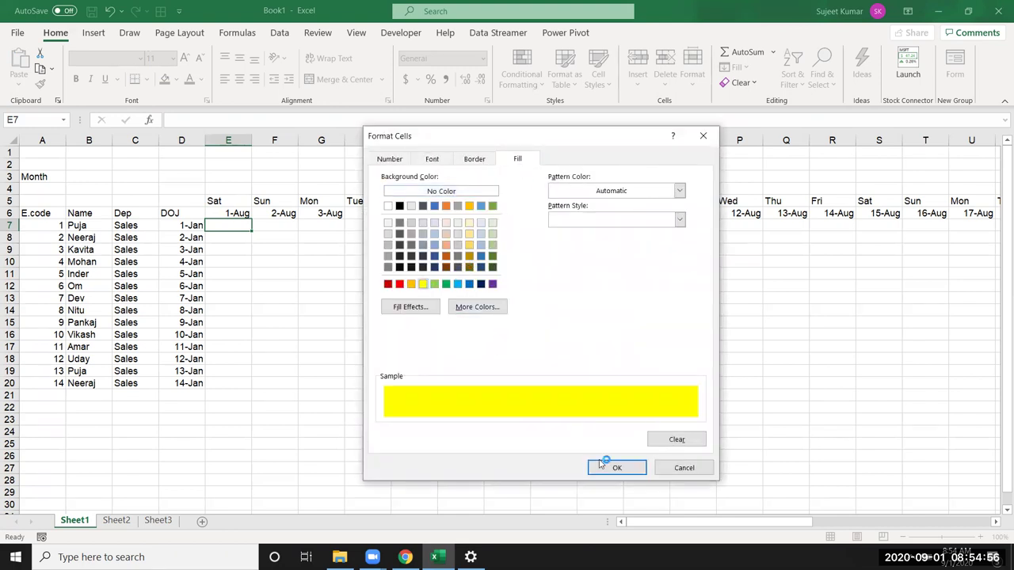
left_click(616, 467)
left_click(541, 422)
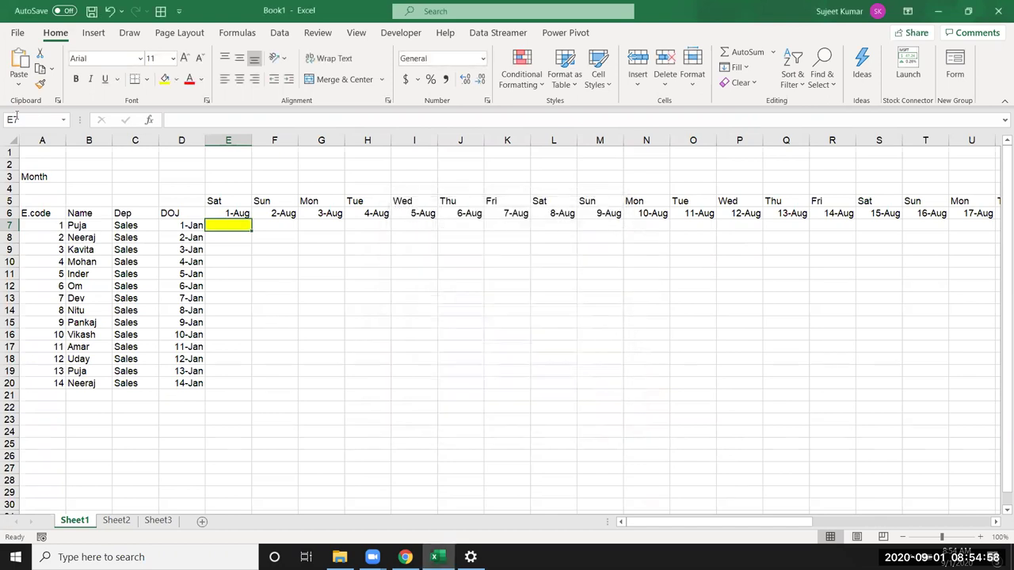
- Copy E7's weekend formatting across E7:AI20 with Format Painter
left_click(40, 84)
mouse_move(228, 226)
left_mouse_down()
mouse_move(1002, 363)
mouse_move(917, 381)
left_mouse_up()
left_click(410, 425)
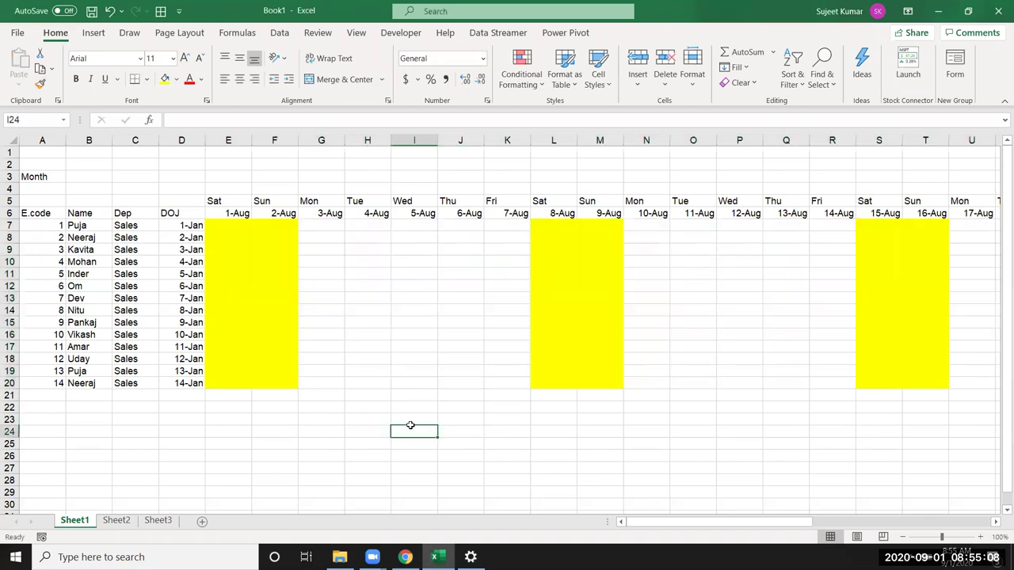
left_click(64, 226)
- Select the day grid E5:AI20, from the weekday headers down to row 20
key("Up")
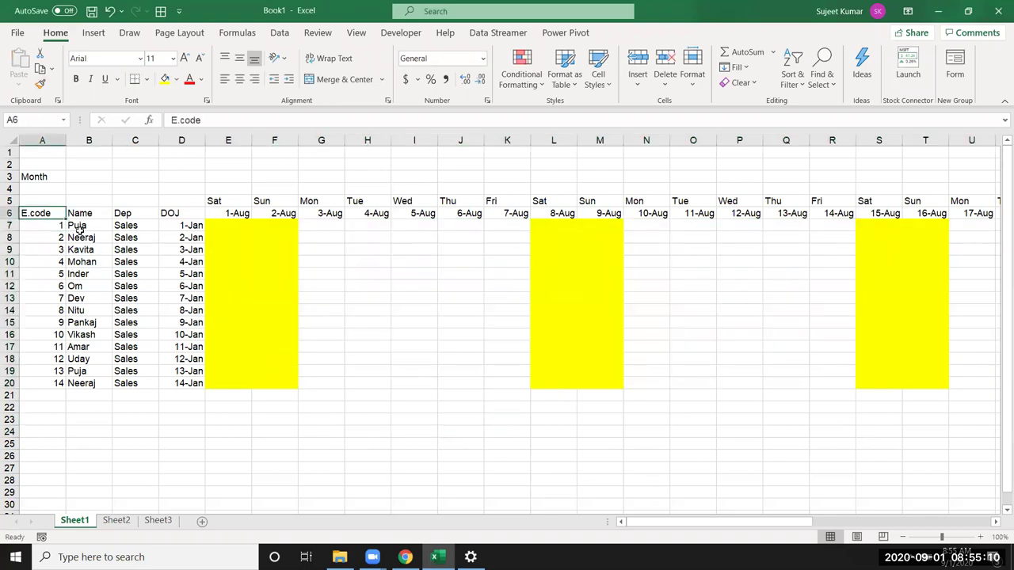
key("ctrl+shift+Right")
key("ctrl+shift+Down")
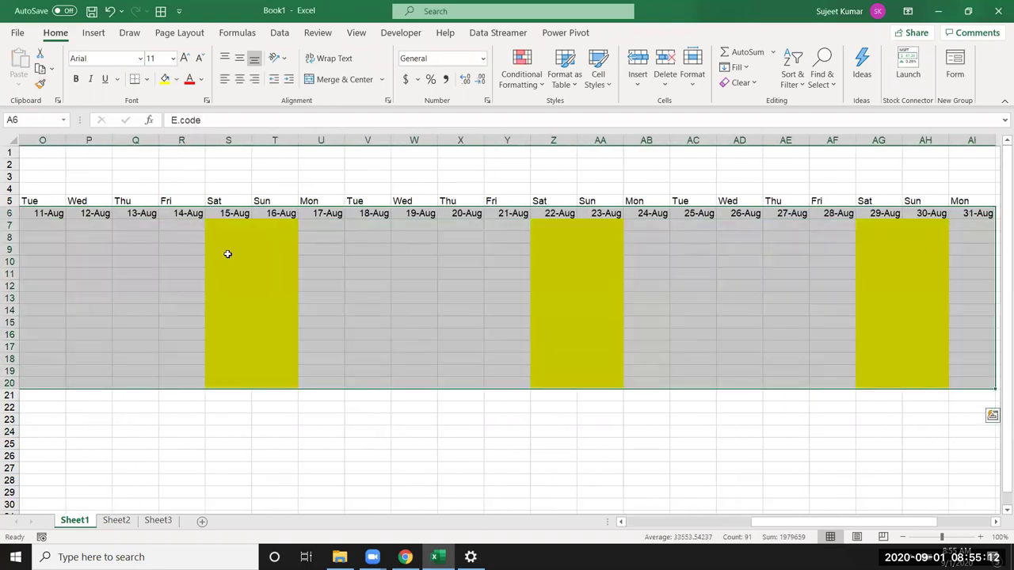
right_click(275, 261)
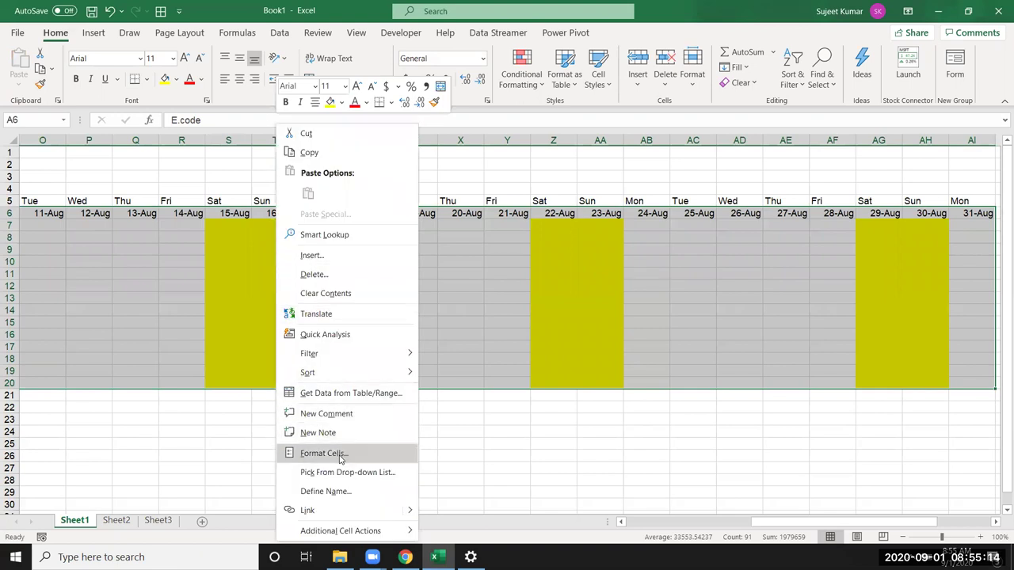
left_click(324, 453)
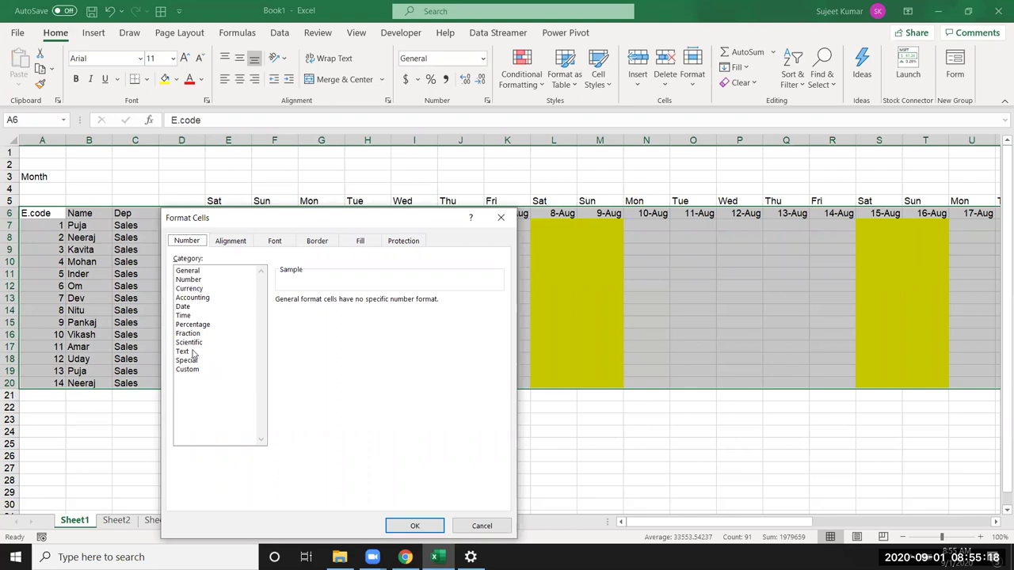
key("Escape")
left_click(218, 199)
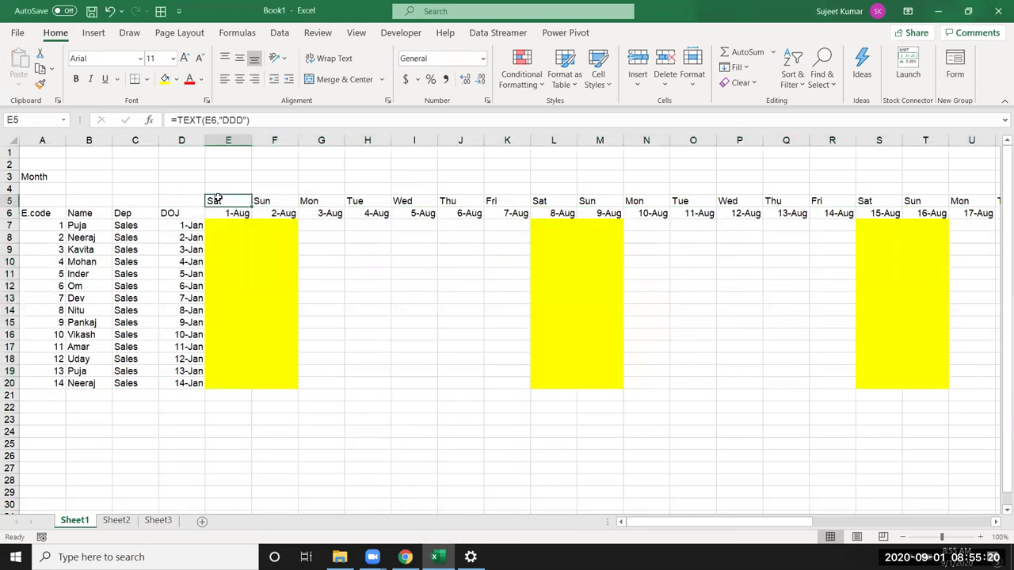
key("ctrl+shift+Right")
key("shift+Down")
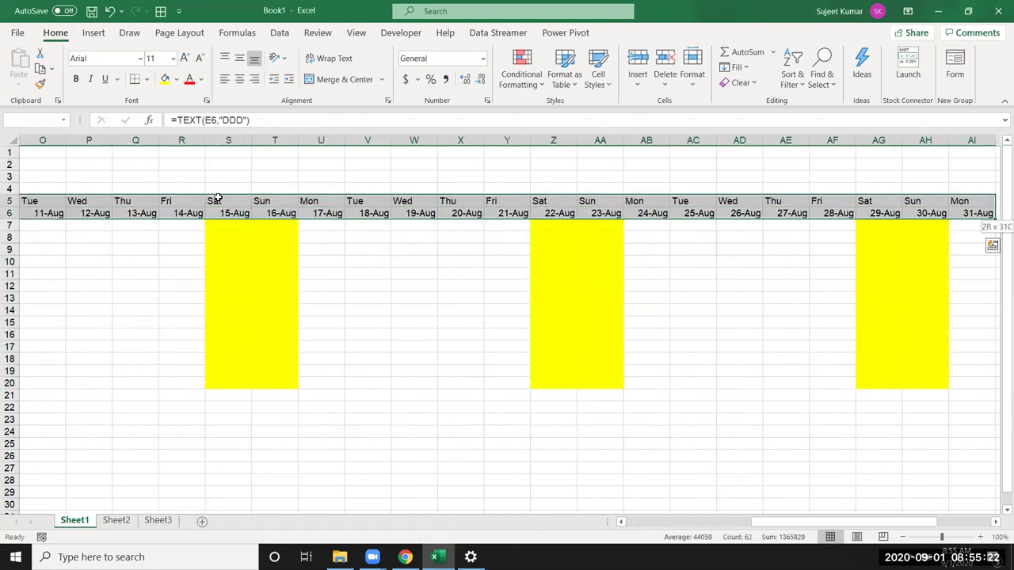
key("shift+Down")
key("shift+Down")
key("shift+Down")
key("shift+Down")
key("shift+Down")
key("shift+Down")
key("shift+Down")
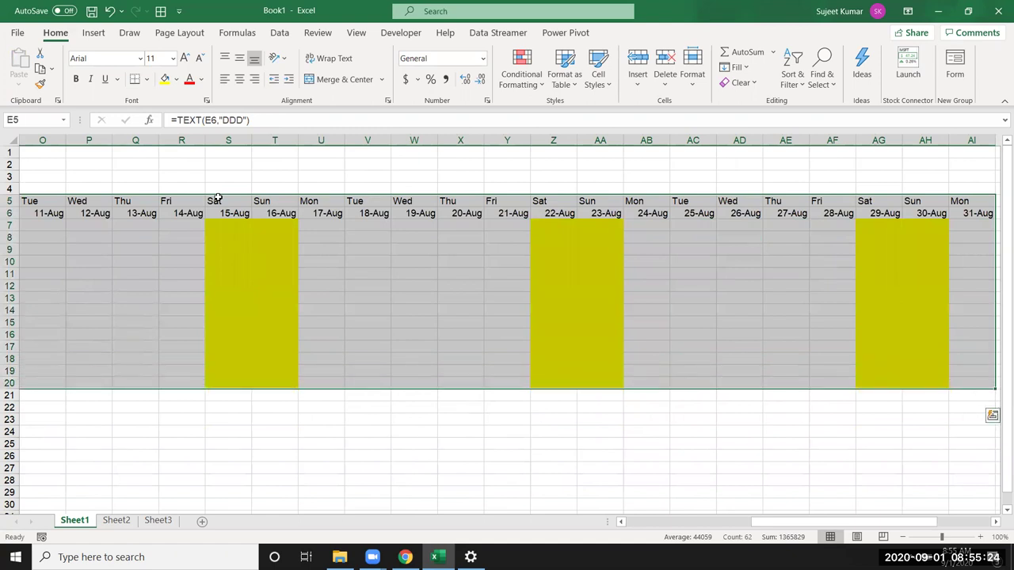
- Give E5:AI20 a thick outline border and dashed inside borders
right_click(368, 252)
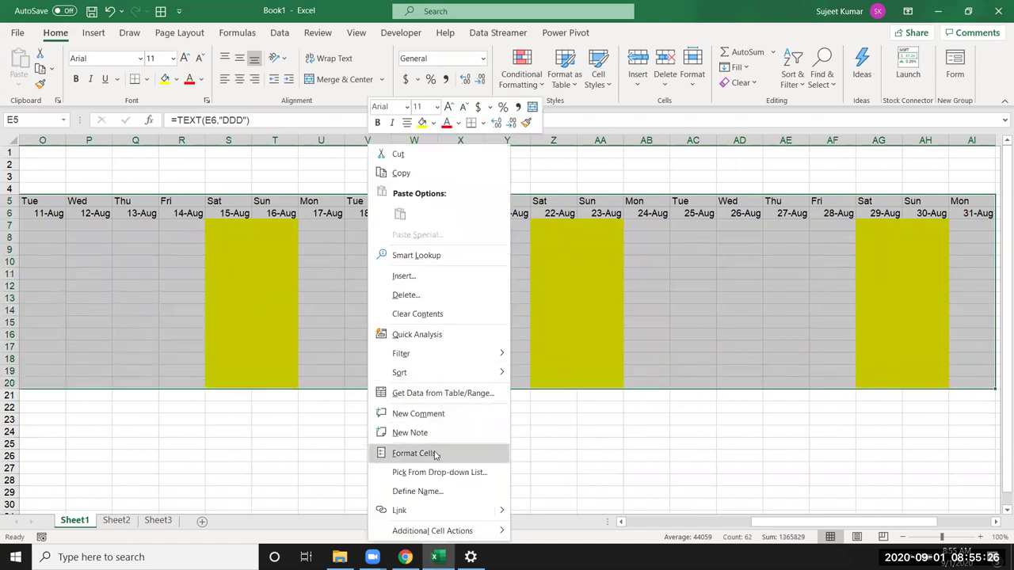
left_click(436, 454)
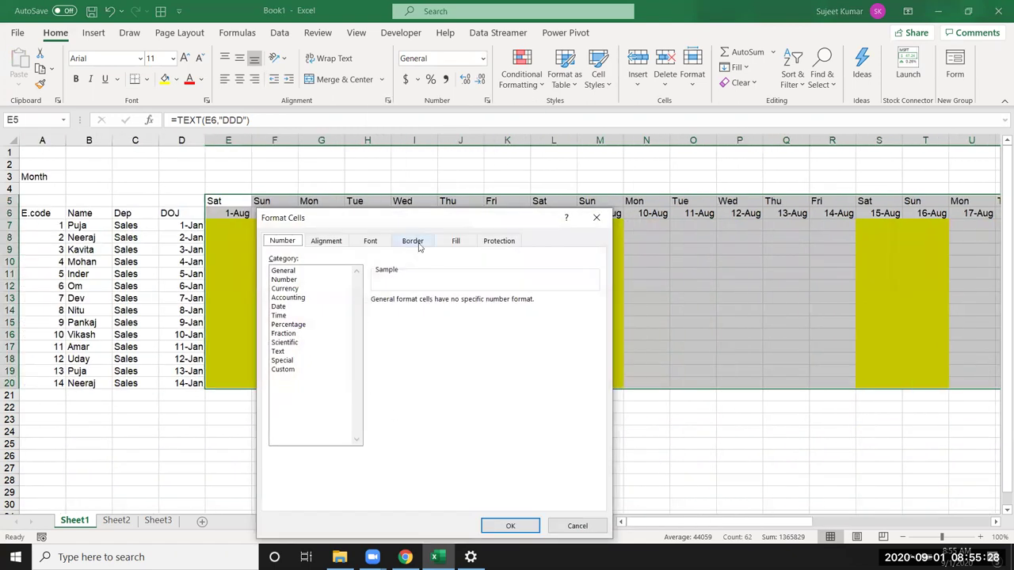
left_click(412, 241)
left_click(460, 285)
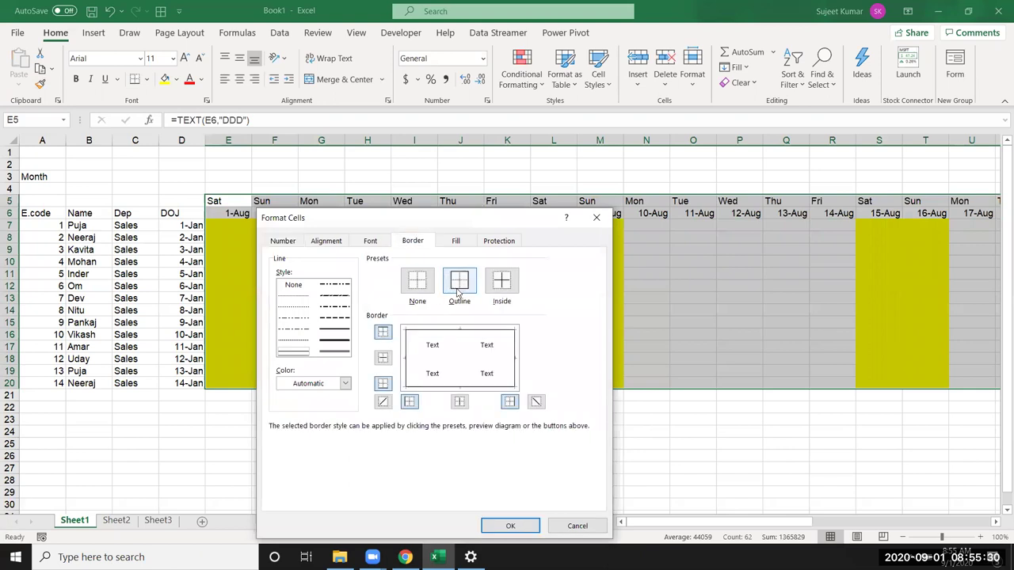
left_click(334, 341)
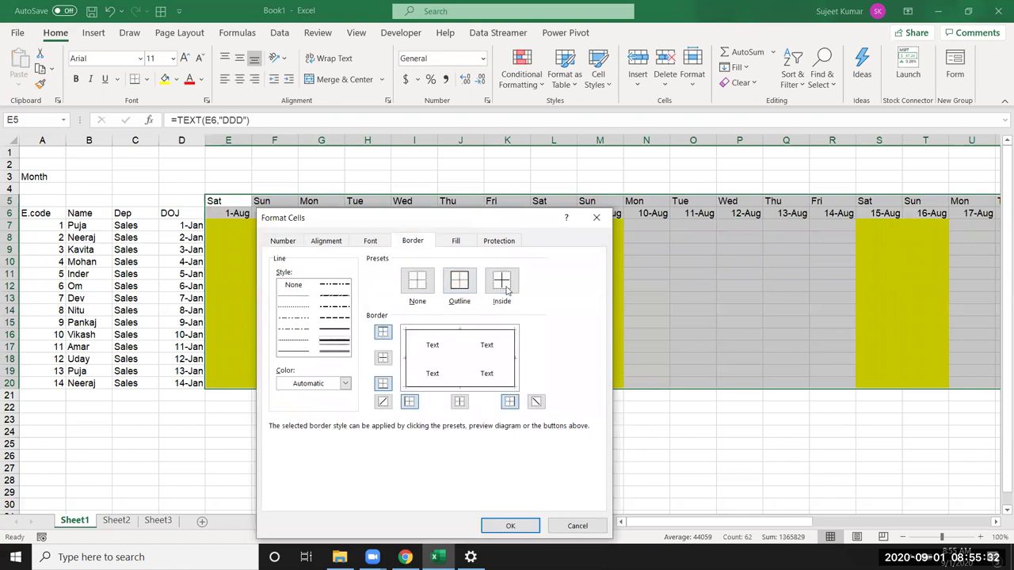
left_click(459, 282)
left_click(294, 341)
left_click(502, 284)
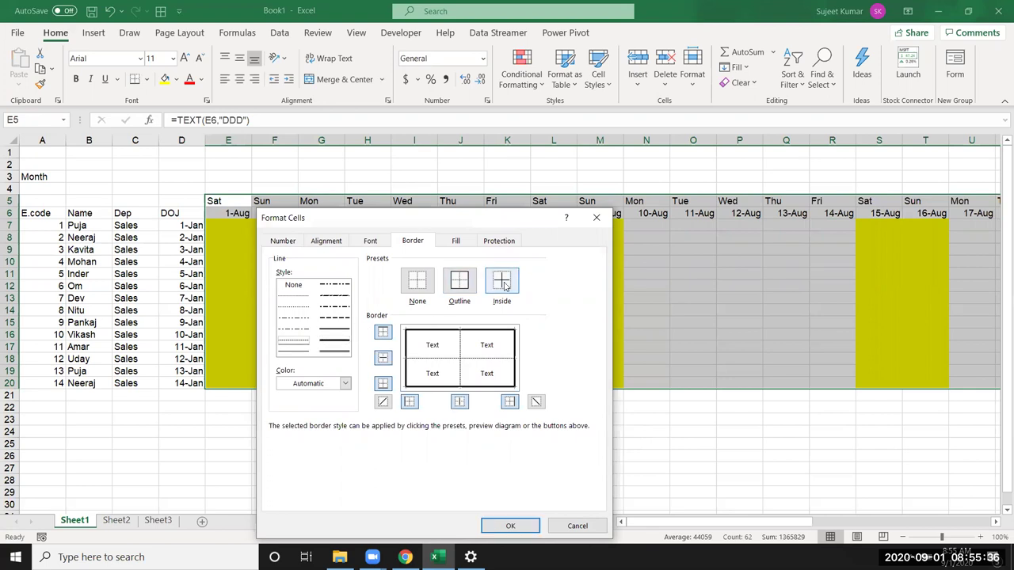
left_click(507, 526)
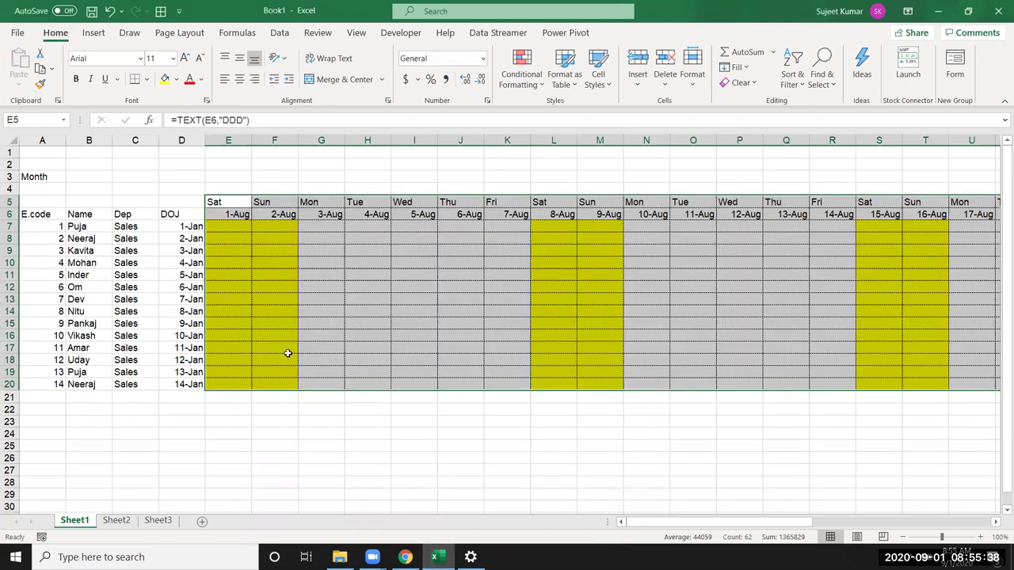
- Select the employee details block A6:D20 and bring up Format Cells
left_click(288, 354)
left_click(46, 214)
left_click_drag(95, 225, 184, 382)
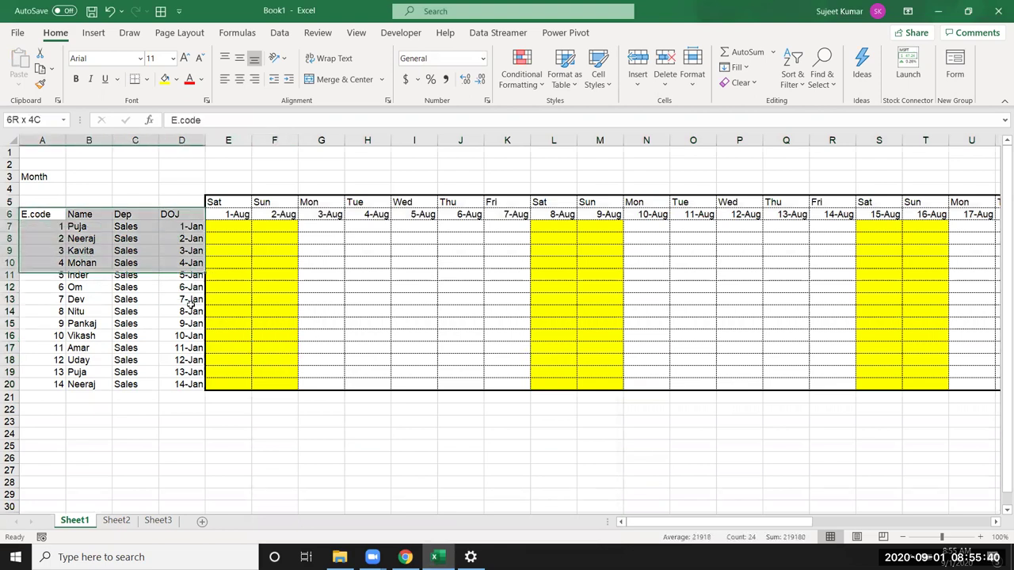
right_click(179, 380)
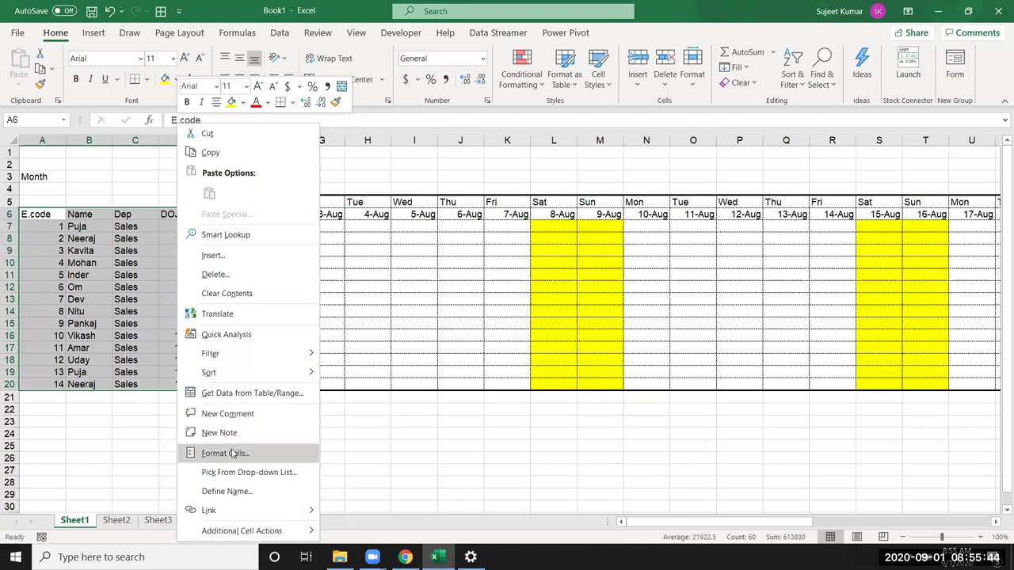
left_click(230, 453)
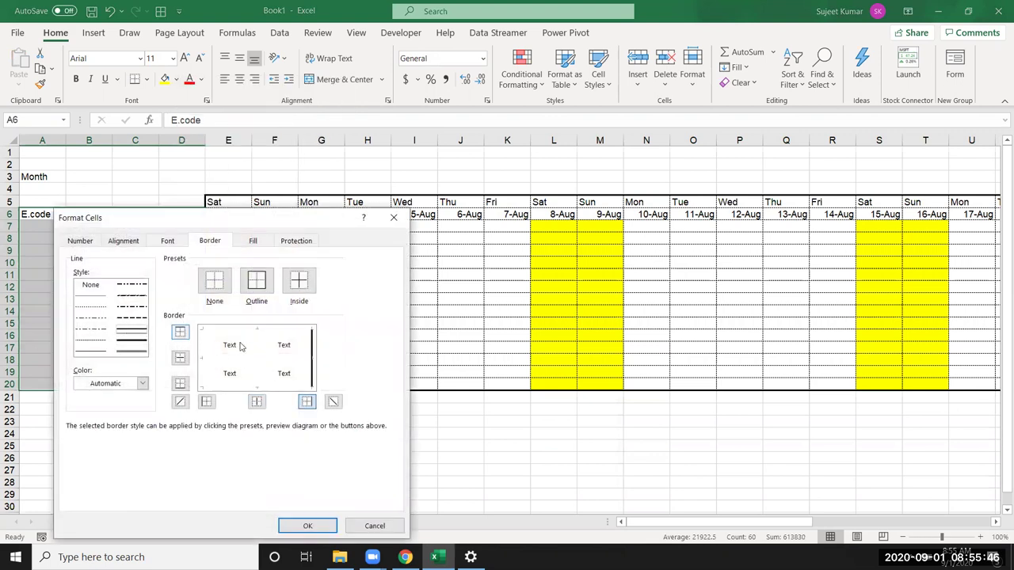
- Give A6:D20 inside lines plus top, left and bottom borders
left_click(256, 355)
left_click(233, 364)
left_click(230, 343)
left_click(228, 342)
left_click(229, 331)
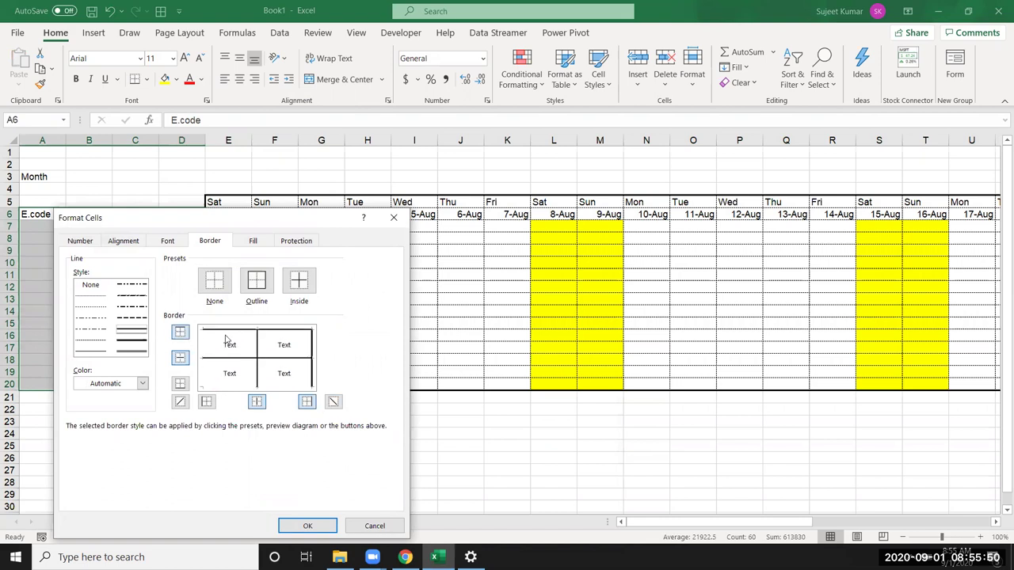
left_click(207, 379)
left_click(249, 388)
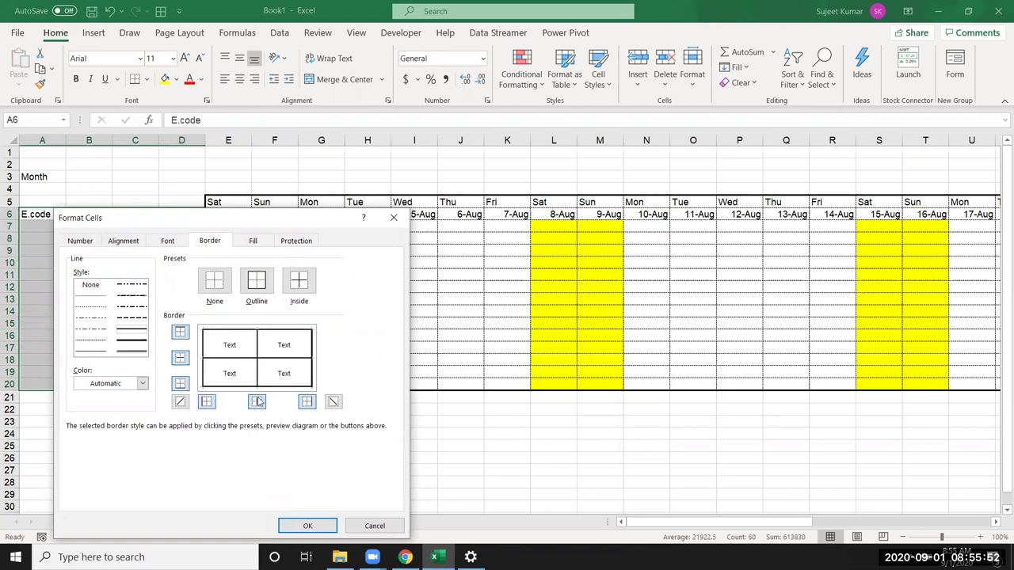
left_click(317, 524)
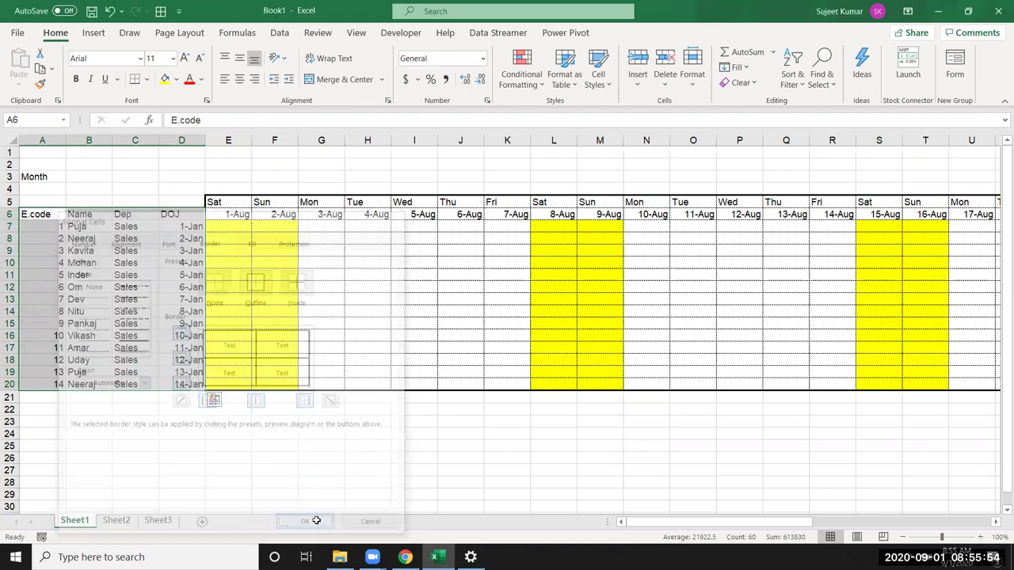
left_click(262, 430)
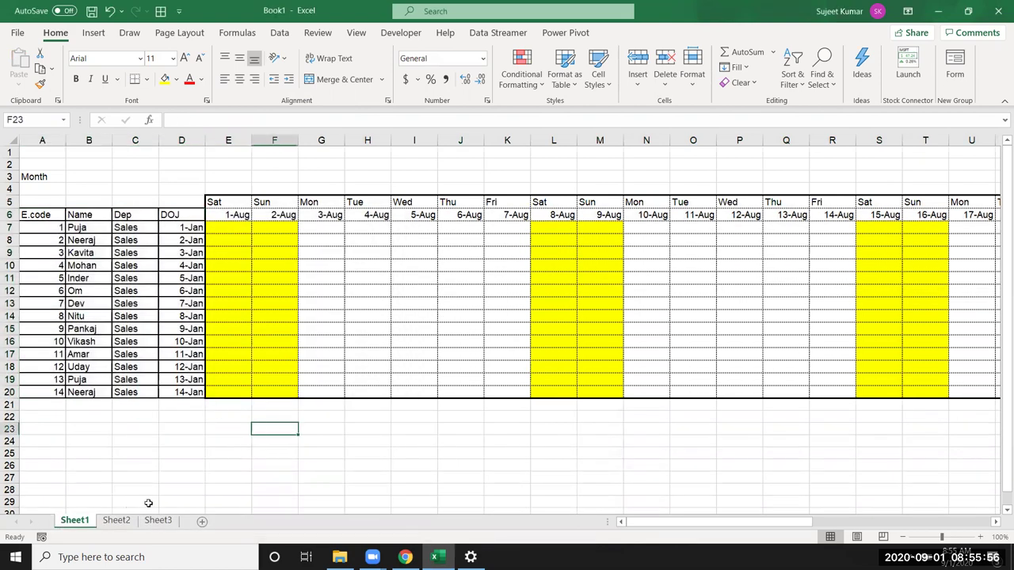
- Link the Month cell B3 to the first date with the formula =E6
left_click(260, 369)
left_click(348, 368)
left_click(375, 339)
left_click(347, 329)
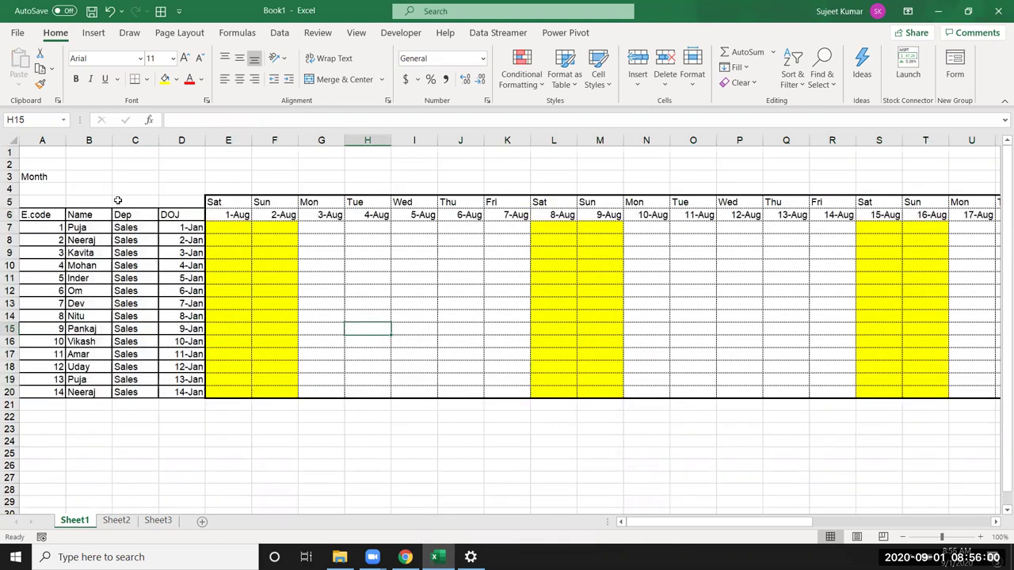
left_click(87, 175)
type("=")
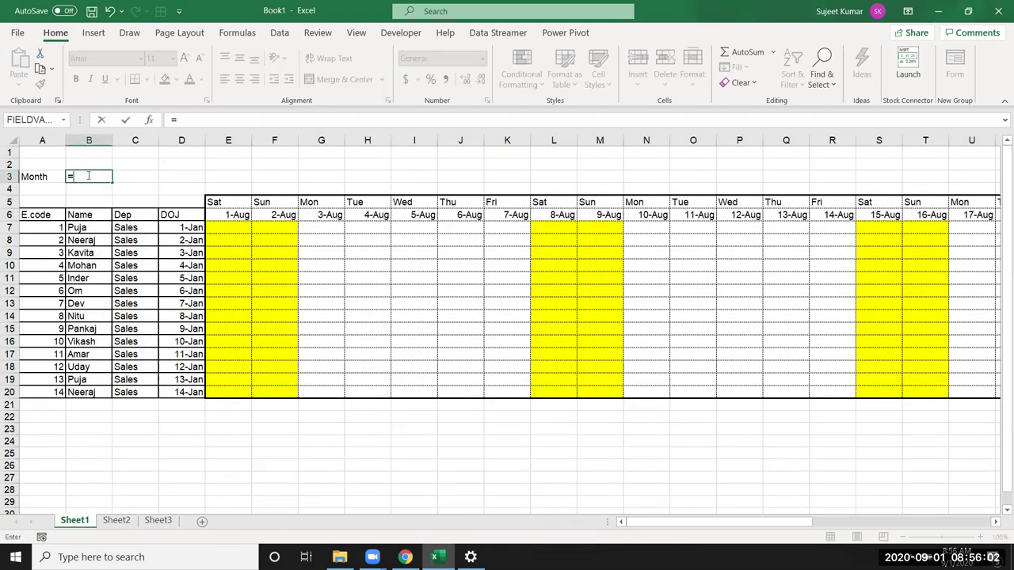
left_click(242, 213)
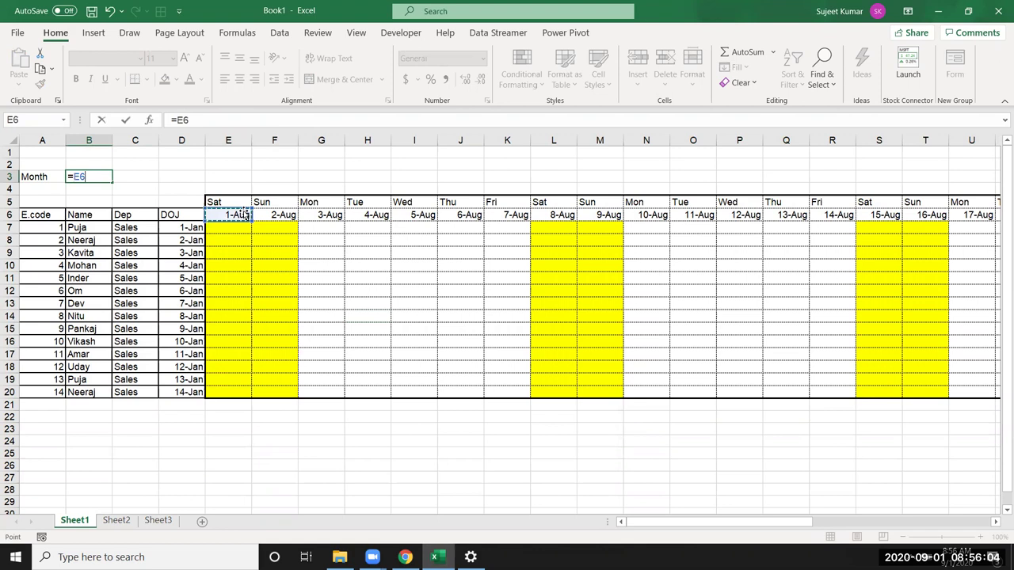
key("Return")
- Replace B3's d-mmm code with the custom format 'mmmm - yy' to show August - 20
left_click(87, 177)
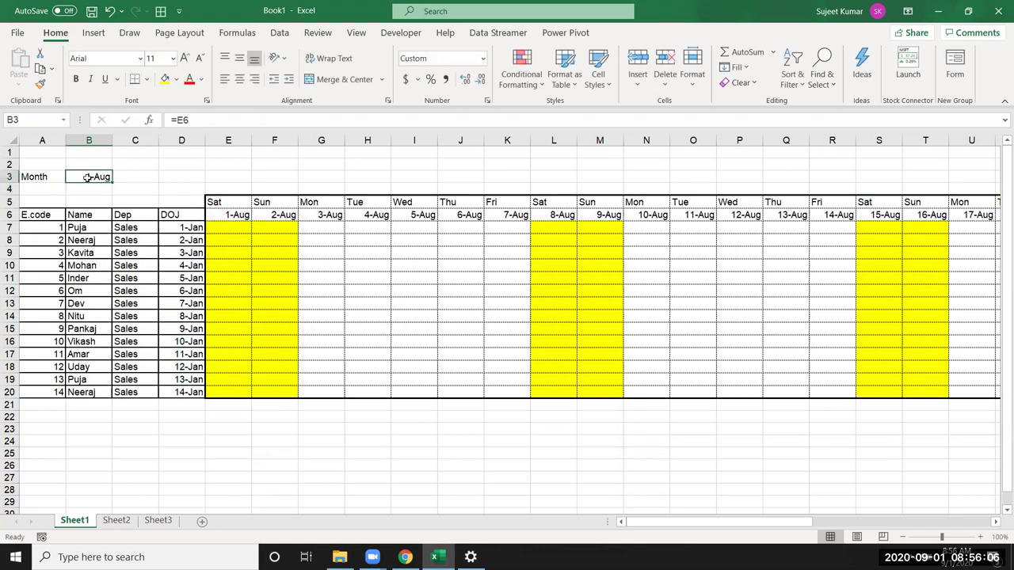
right_click(89, 178)
left_click(153, 453)
left_click(30, 241)
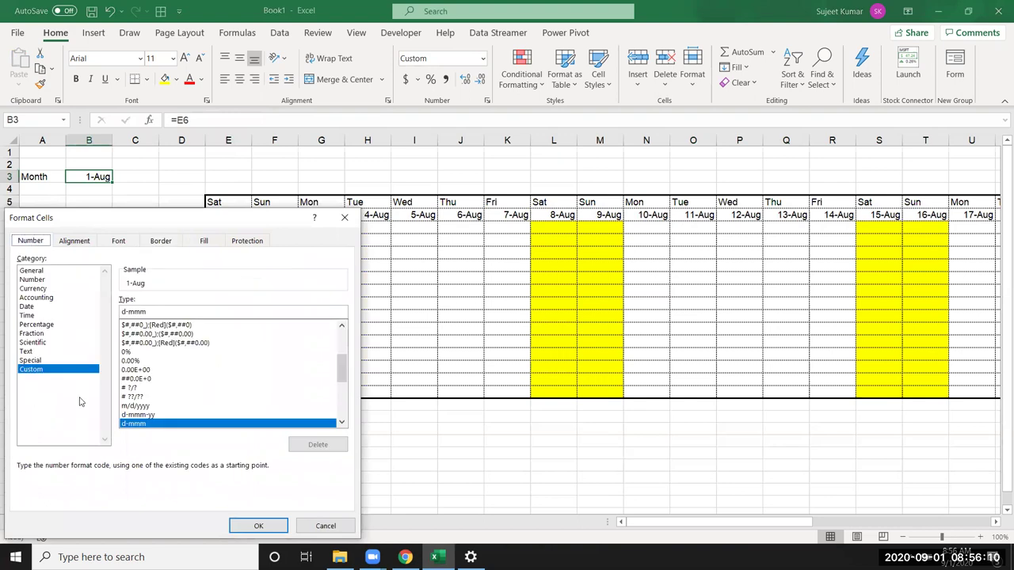
double_click(148, 313)
type("mmm")
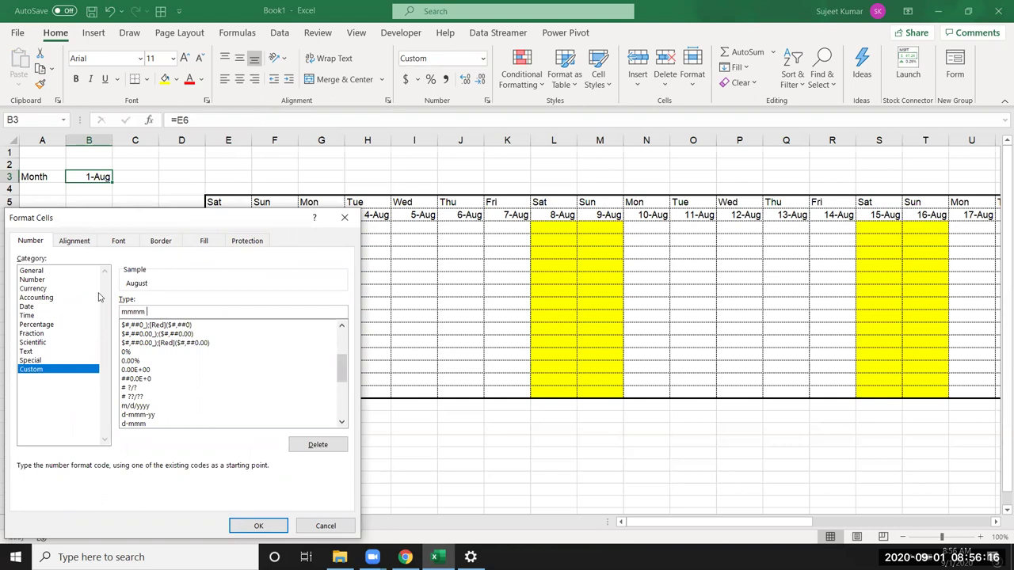
type(" - yy")
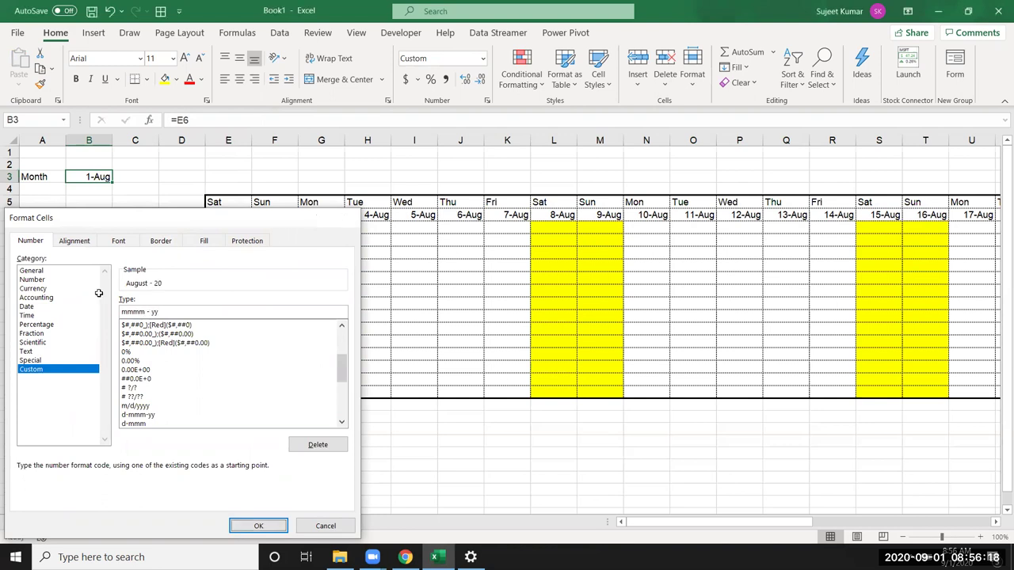
key("Return")
- Give the dates in E6:AI6 the custom format dd so they read 01 to 31
left_click(254, 250)
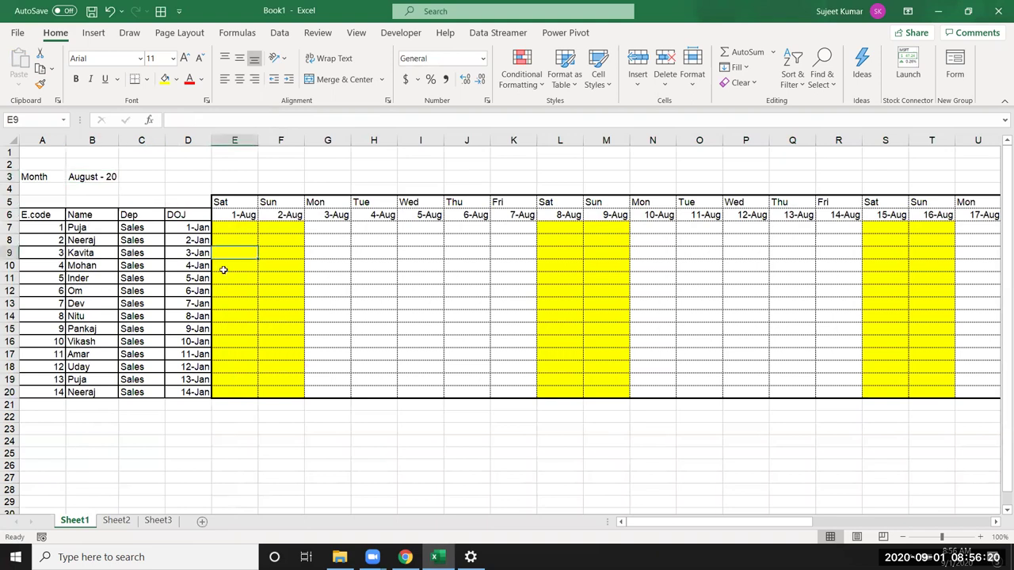
left_click(248, 226)
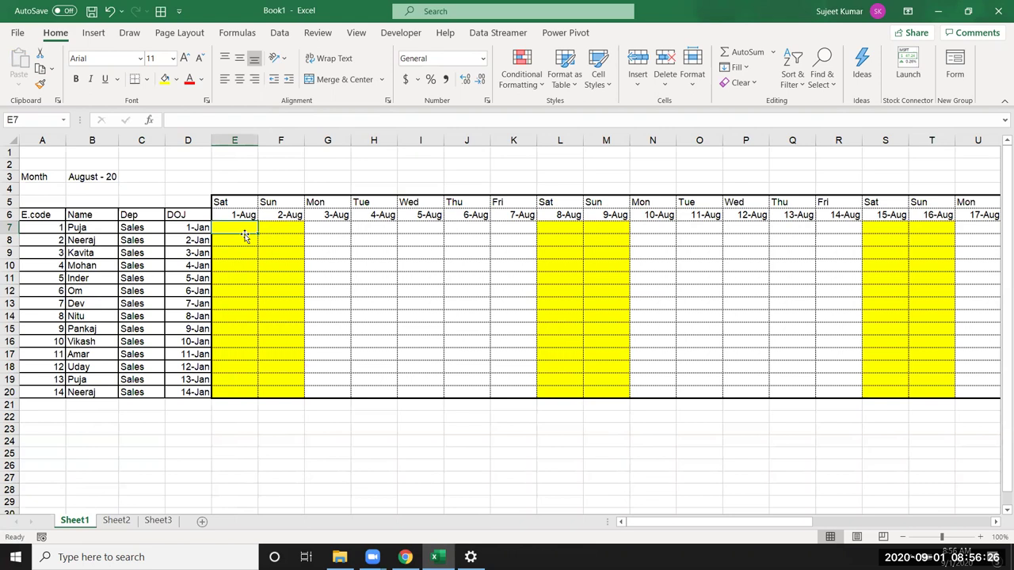
key("Up")
key("ctrl+shift+Right")
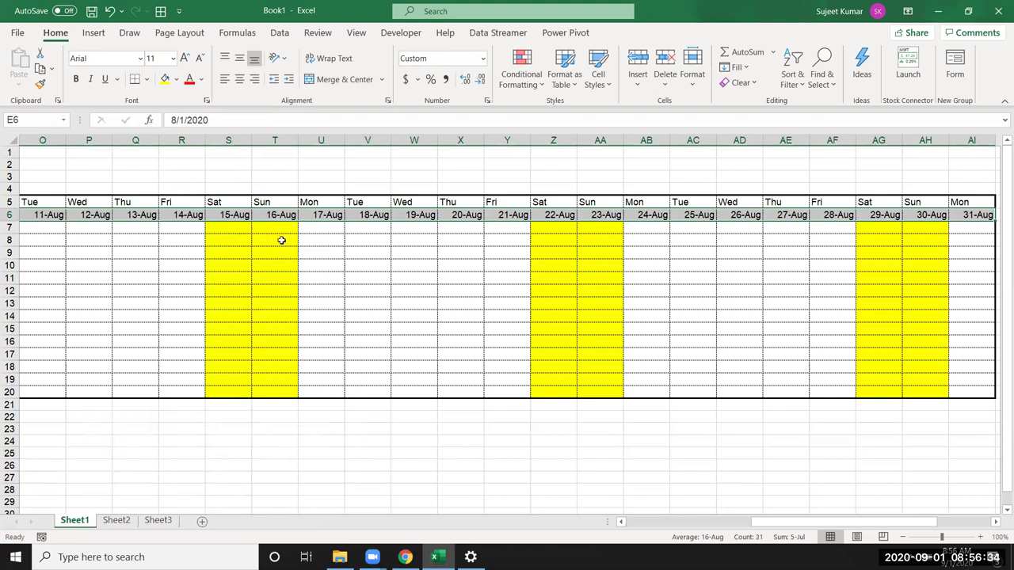
left_click_drag(782, 523, 618, 529)
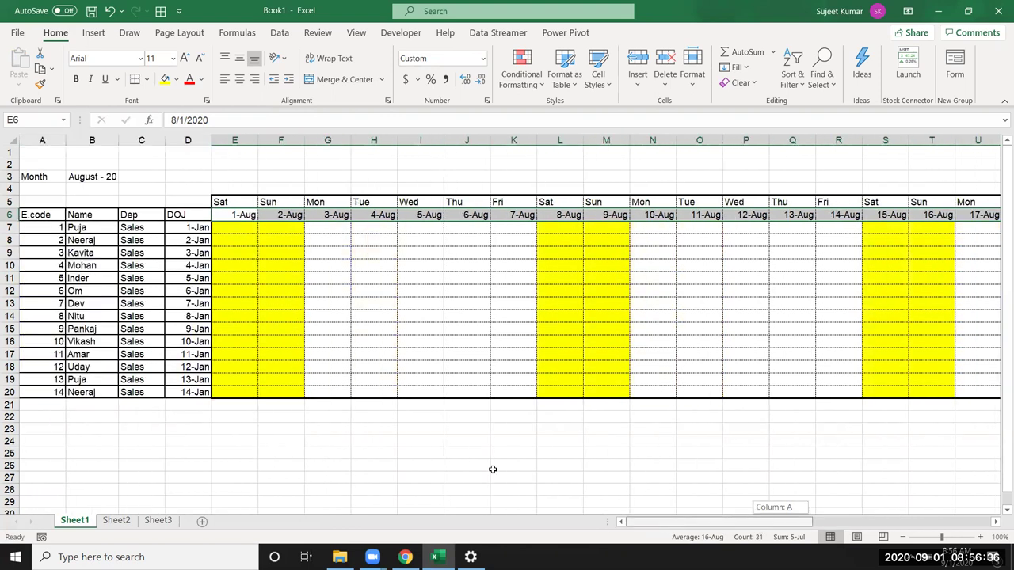
right_click(309, 215)
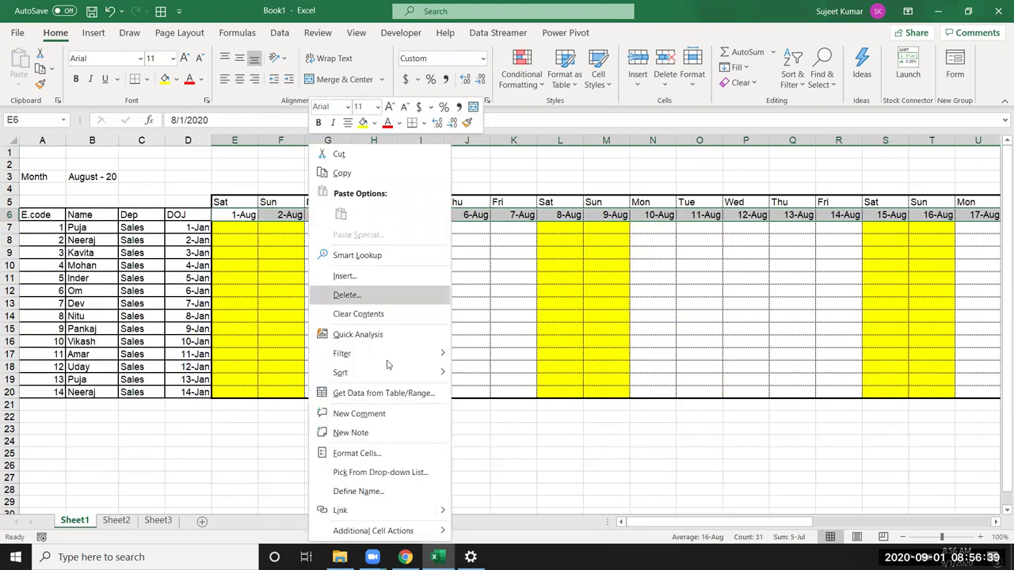
left_click(358, 453)
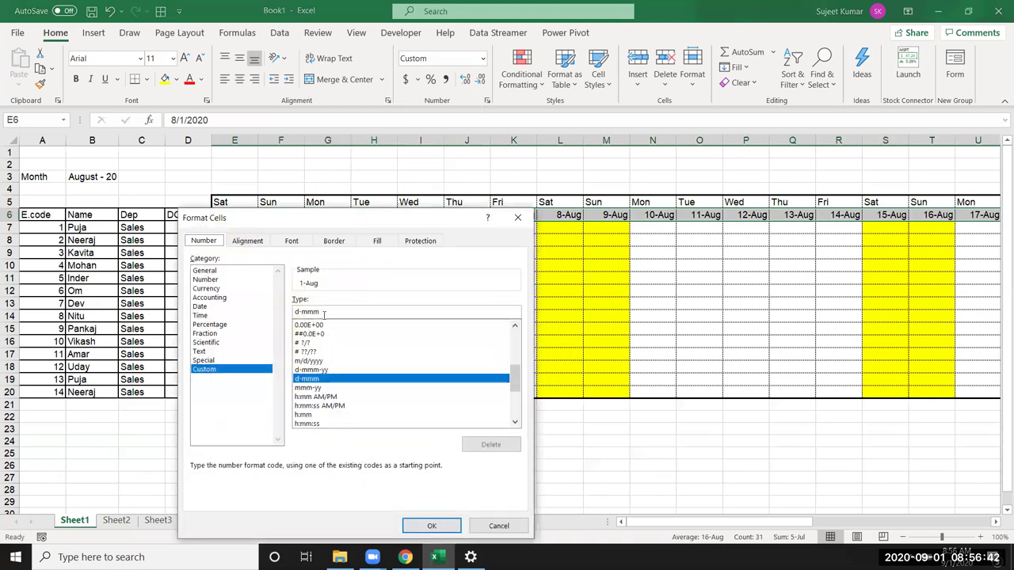
left_click_drag(327, 312, 238, 311)
type("dd")
key("Return")
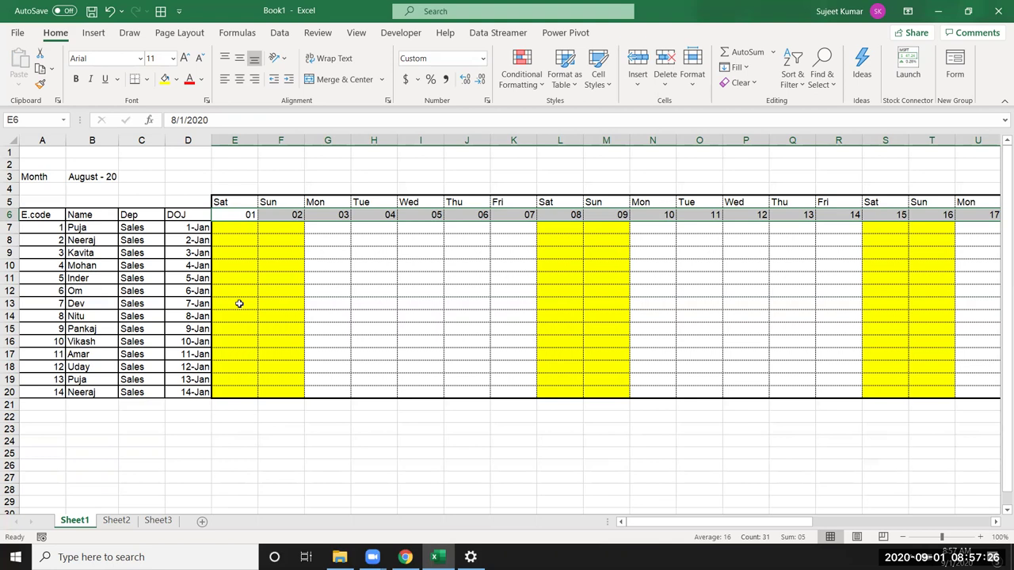
- Fill the weekday and date header rows E5:AI6 with light grey
left_click(285, 247)
left_click(248, 215)
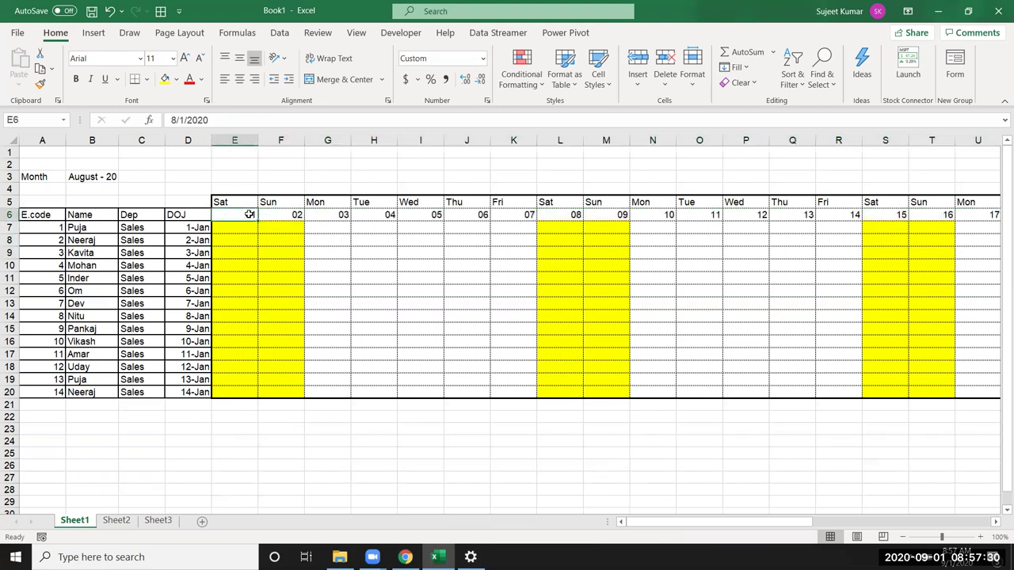
key("ctrl+shift+Right")
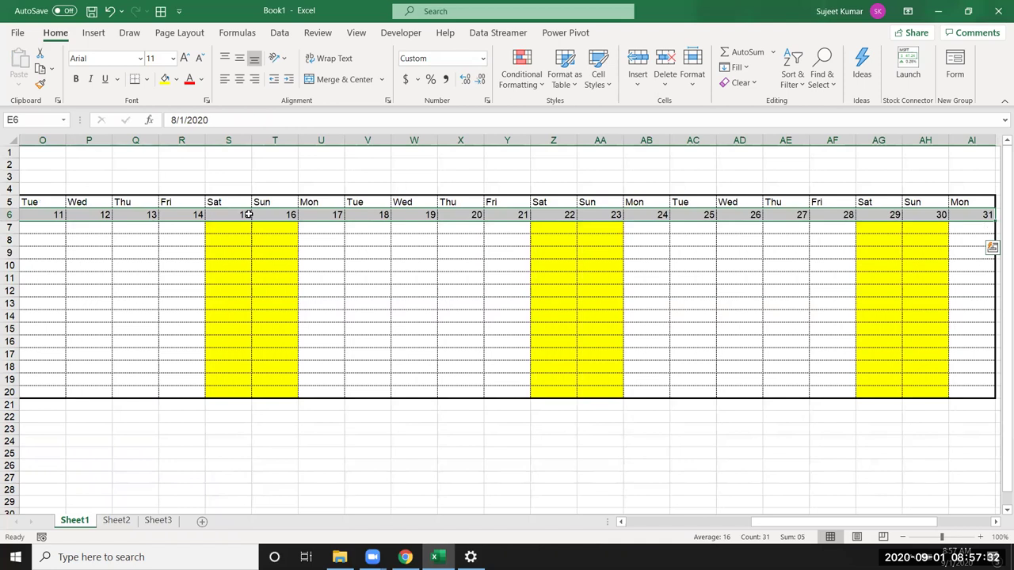
scroll(249, 214, "left", 5)
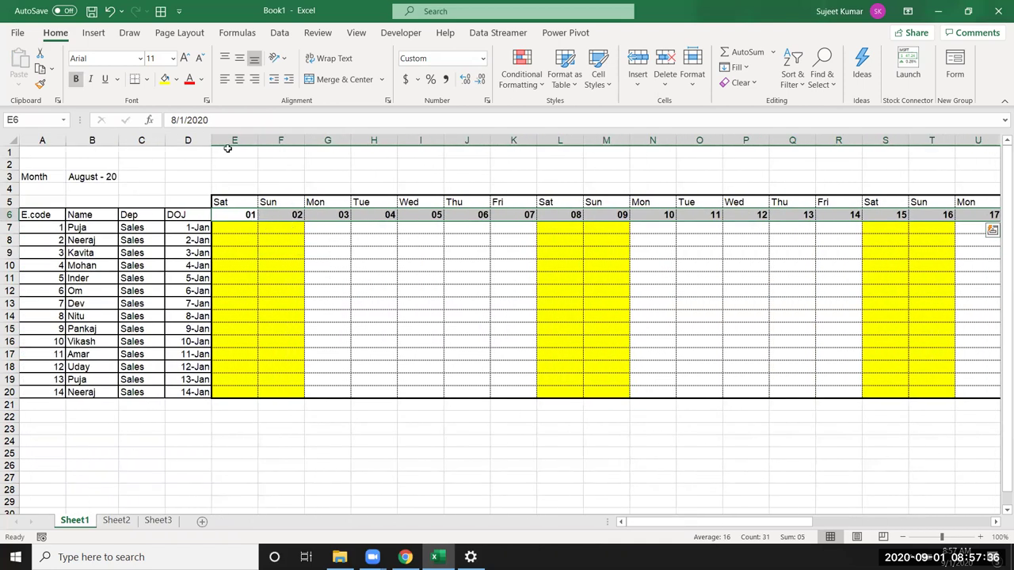
key("shift+Up")
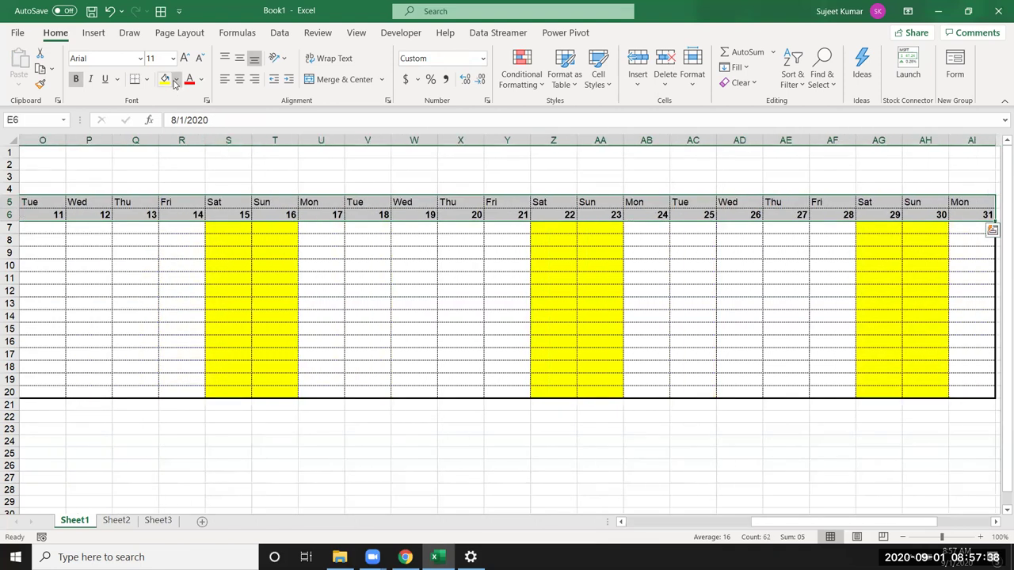
left_click(176, 80)
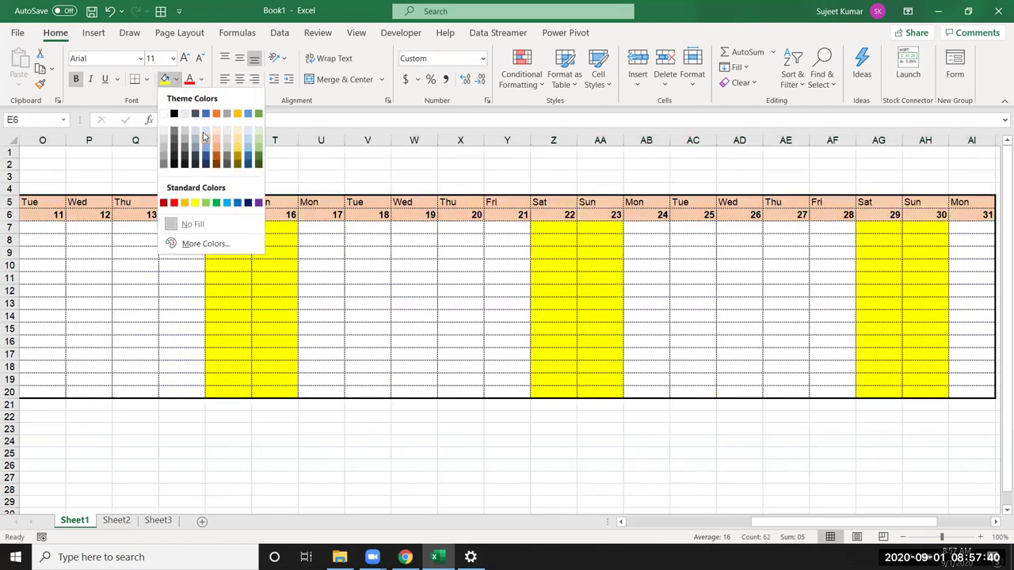
left_click(198, 133)
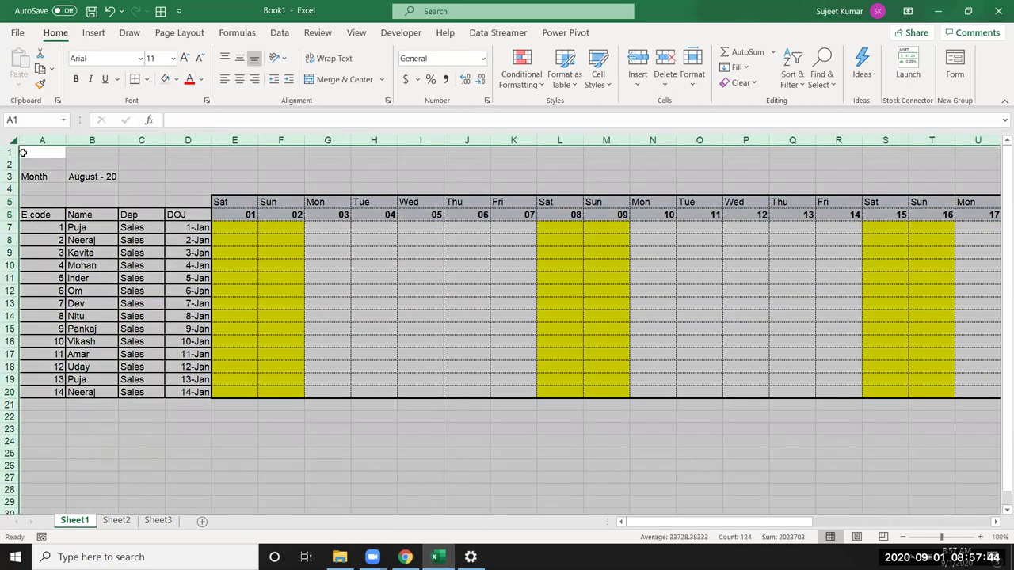
- Select the whole sheet and AutoFit all column widths so every day fits
left_click(13, 140)
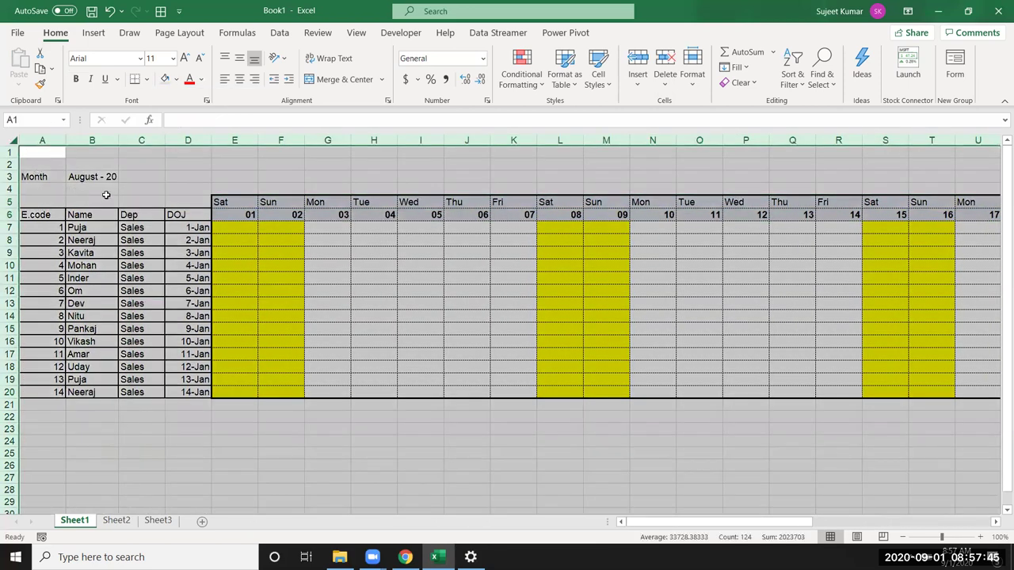
double_click(349, 141)
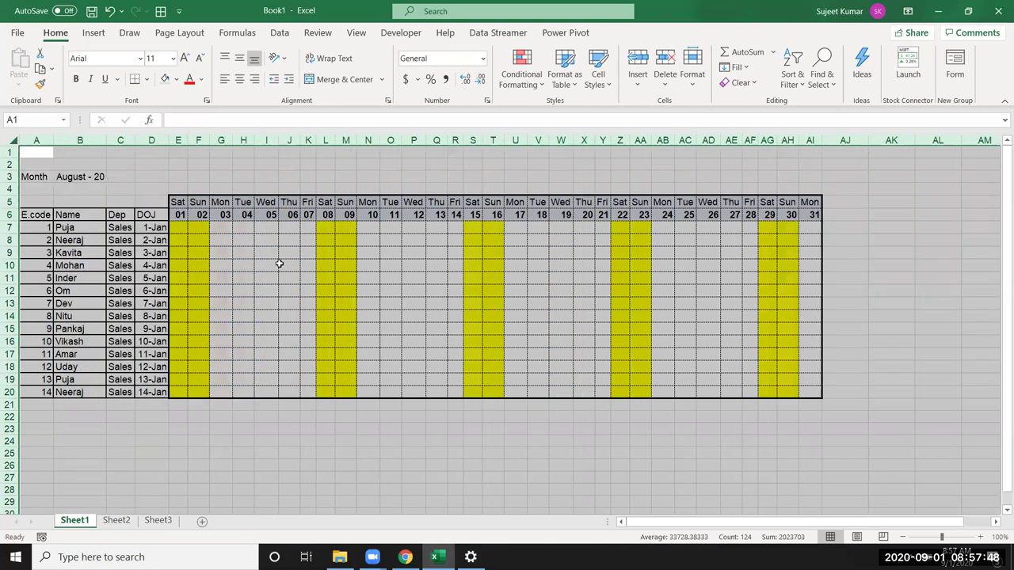
left_click(280, 264)
mouse_move(179, 215)
left_mouse_down()
mouse_move(756, 278)
mouse_move(811, 390)
left_mouse_up()
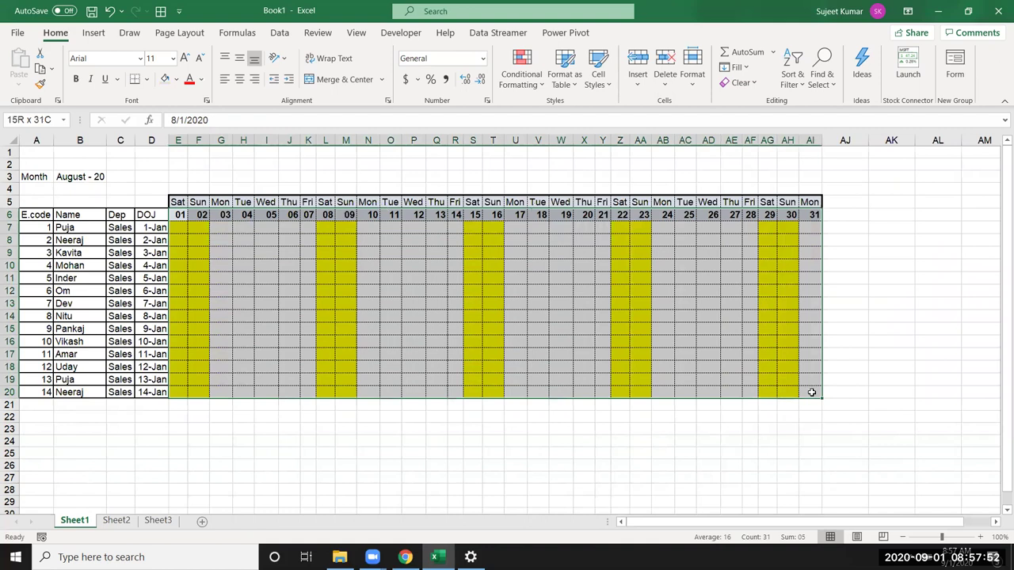
left_click(635, 381)
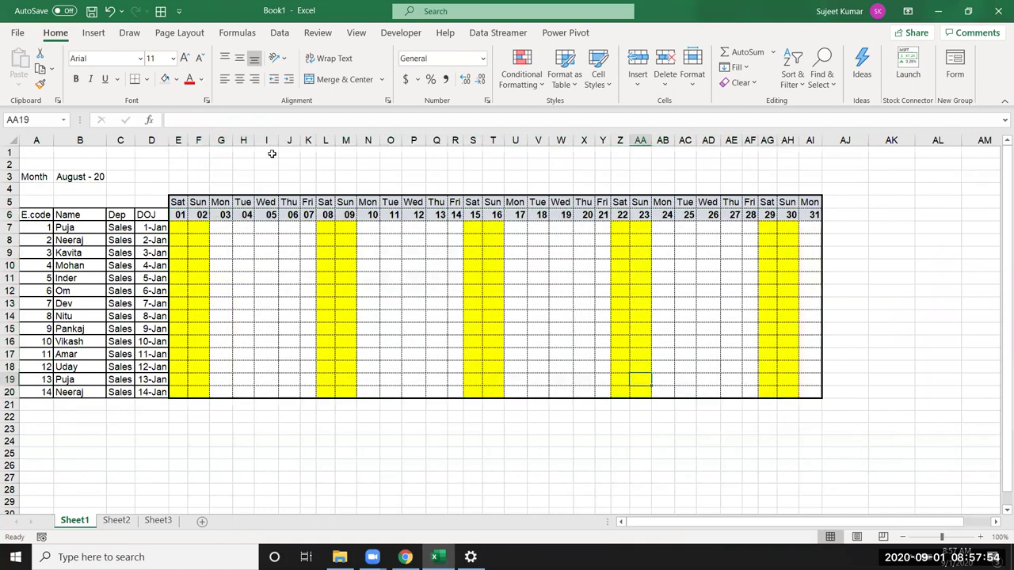
- Turn off Gridlines View on the Page Layout ribbon
left_click(180, 32)
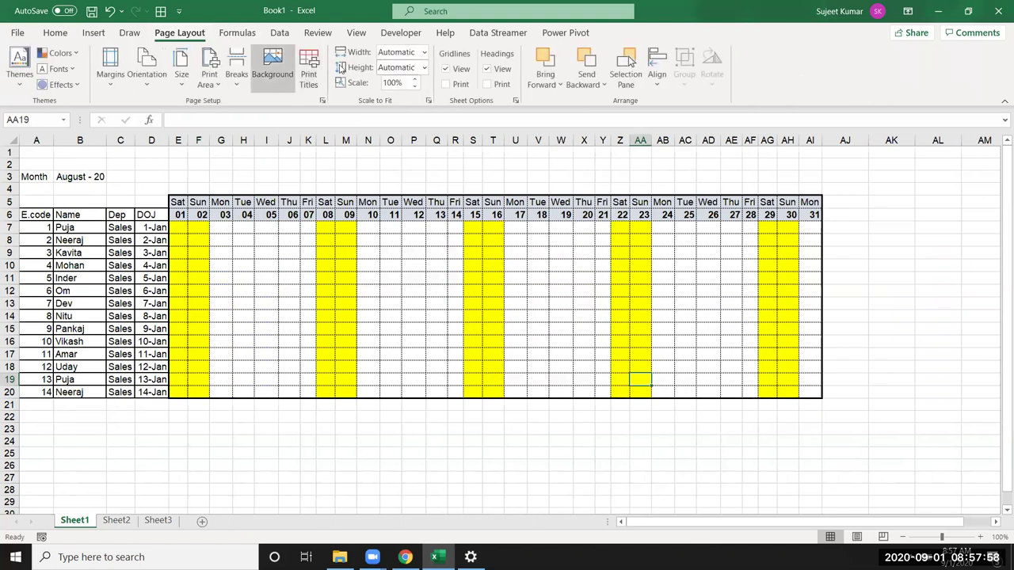
left_click(445, 69)
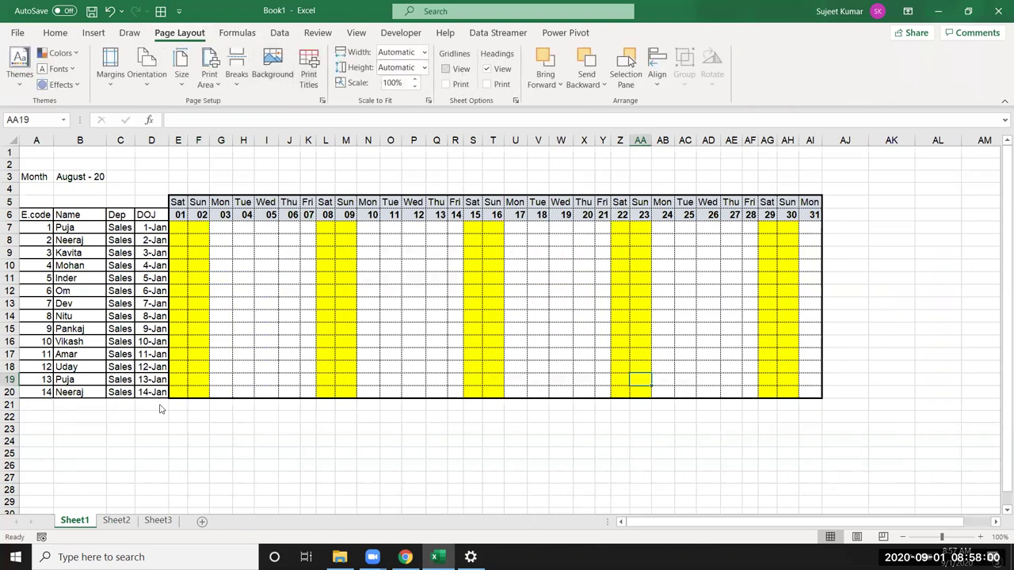
left_click(238, 466)
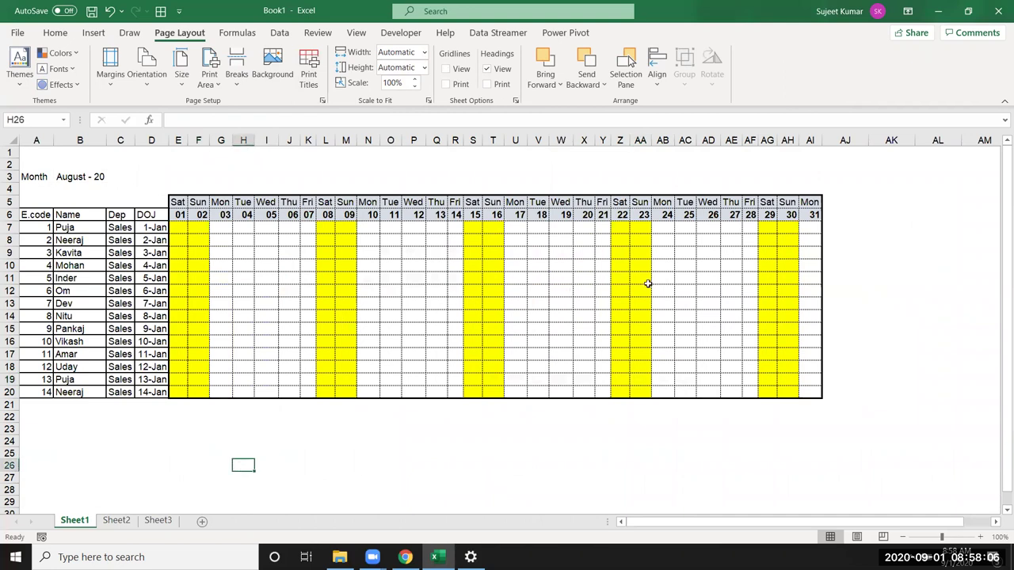
- Put W in E7:F7 and fill it down to row 20 without formatting
left_click(181, 227)
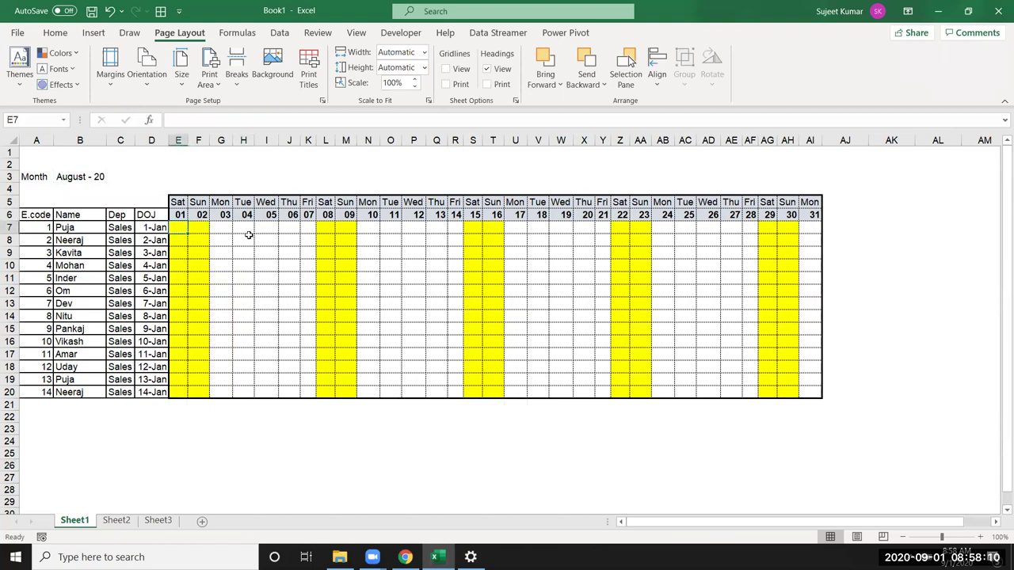
type("W")
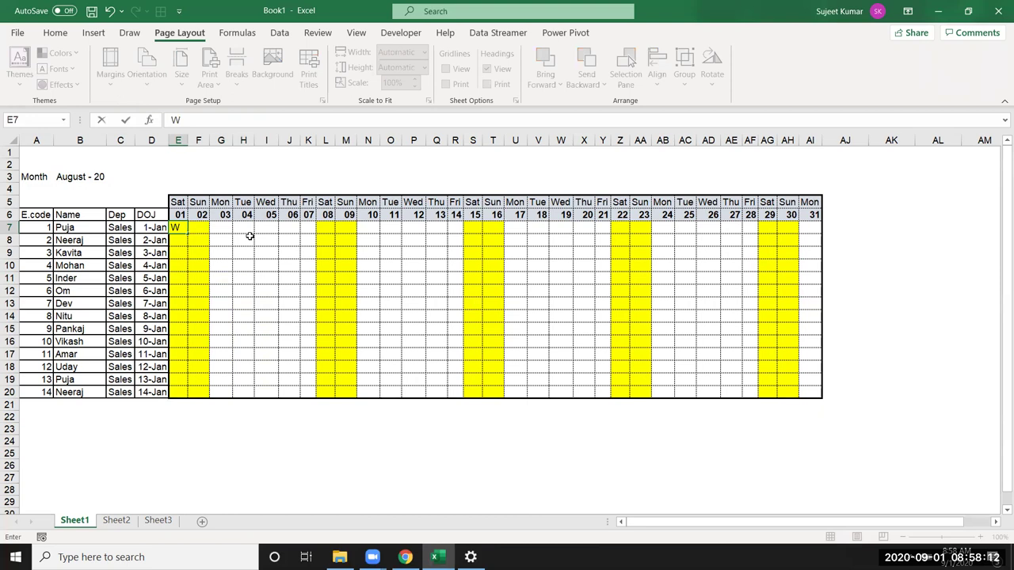
key("Tab")
type("W")
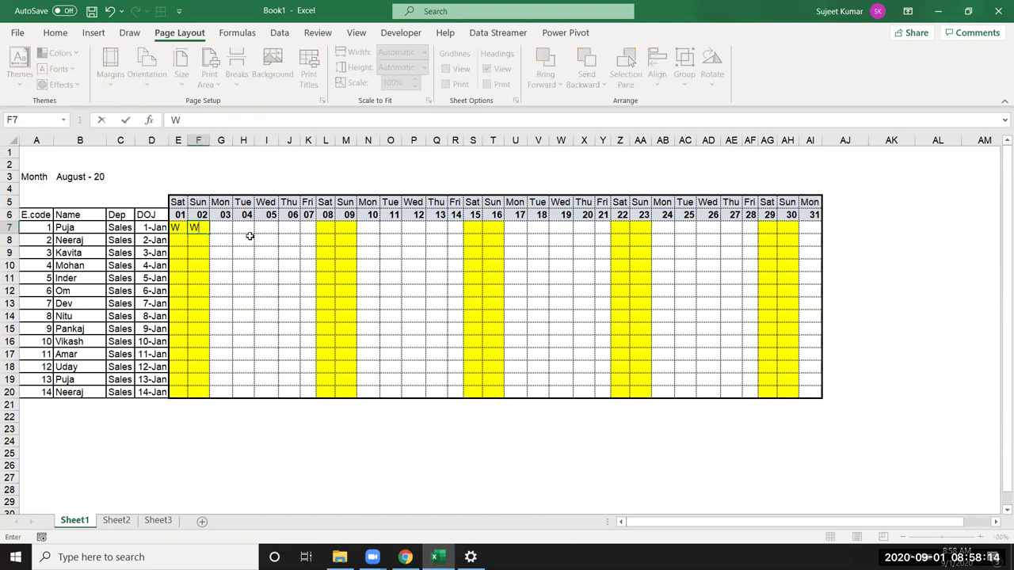
key("Return")
left_click_drag(181, 226, 198, 328)
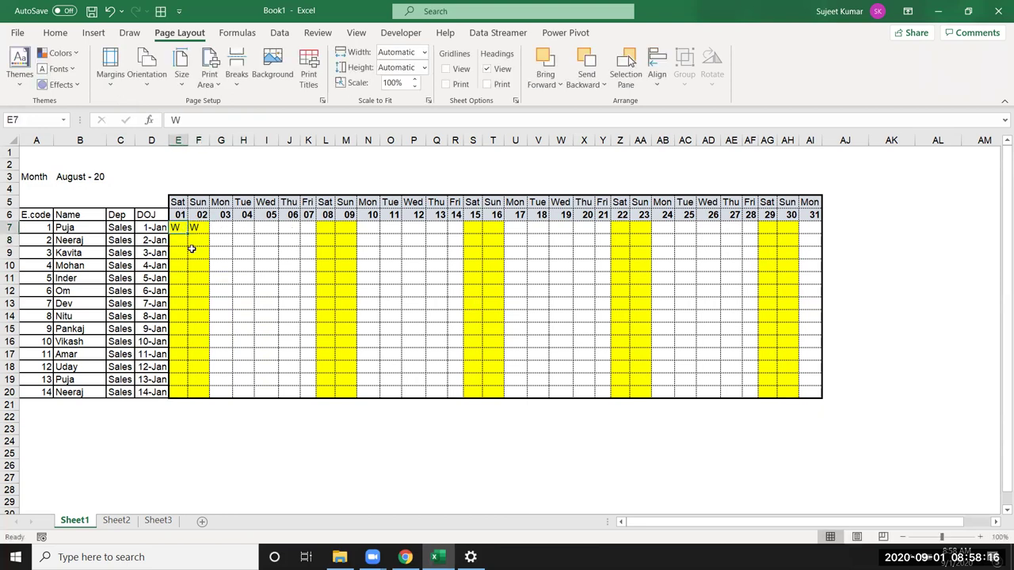
mouse_move(176, 227)
left_mouse_down()
mouse_move(198, 228)
mouse_move(226, 394)
left_mouse_up()
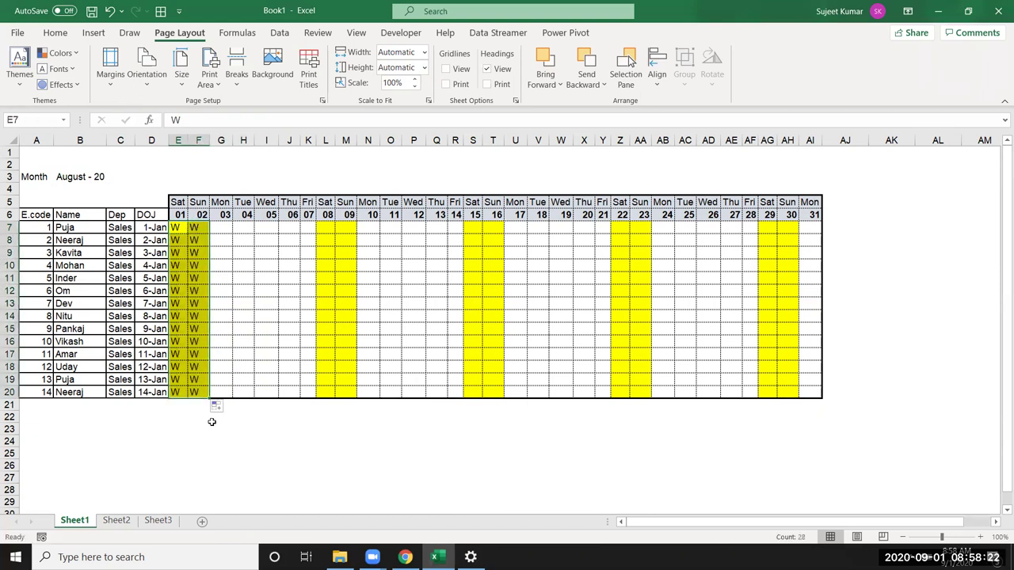
left_click(219, 408)
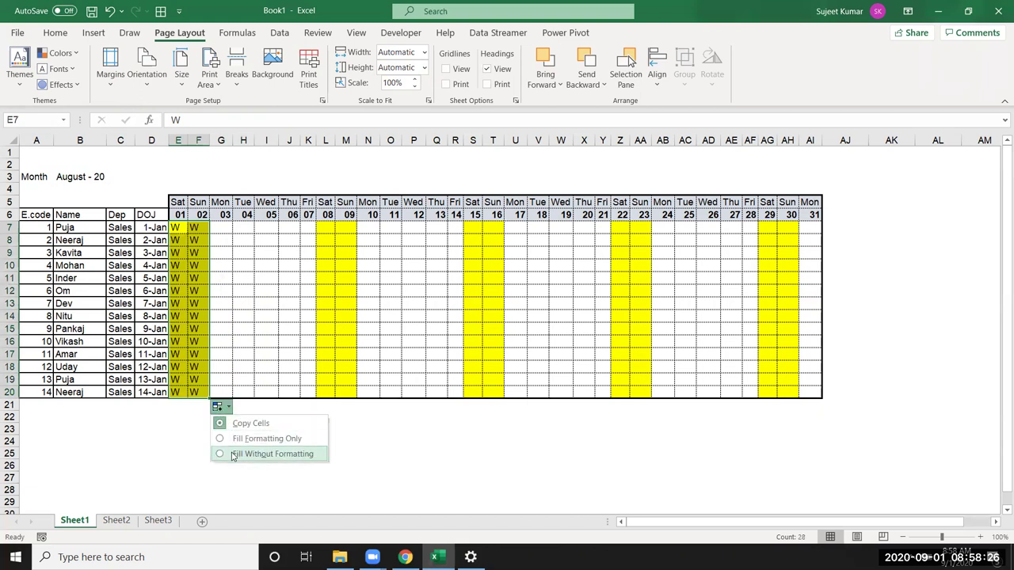
left_click(233, 454)
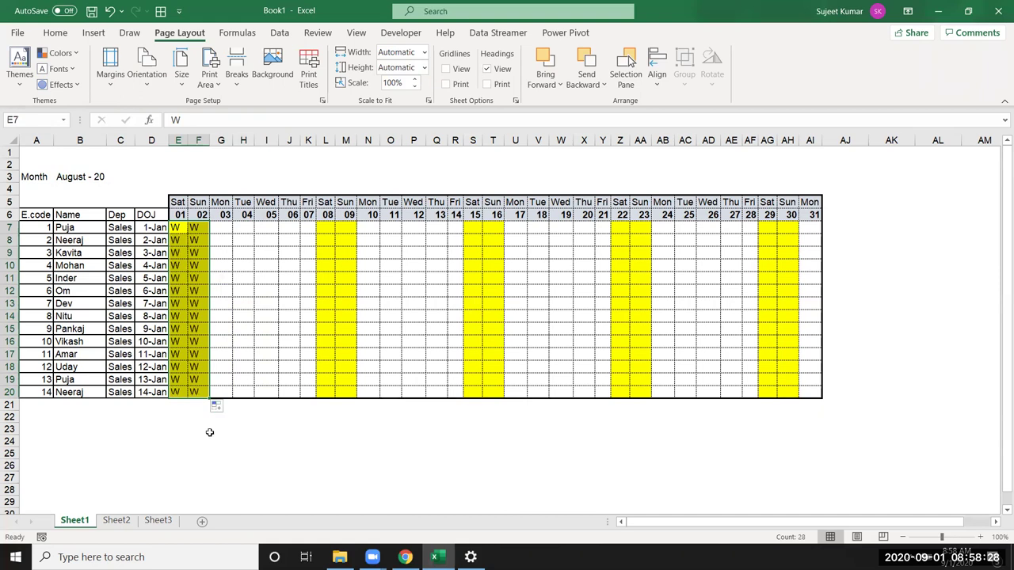
left_click_drag(221, 291, 254, 310)
left_click(253, 310)
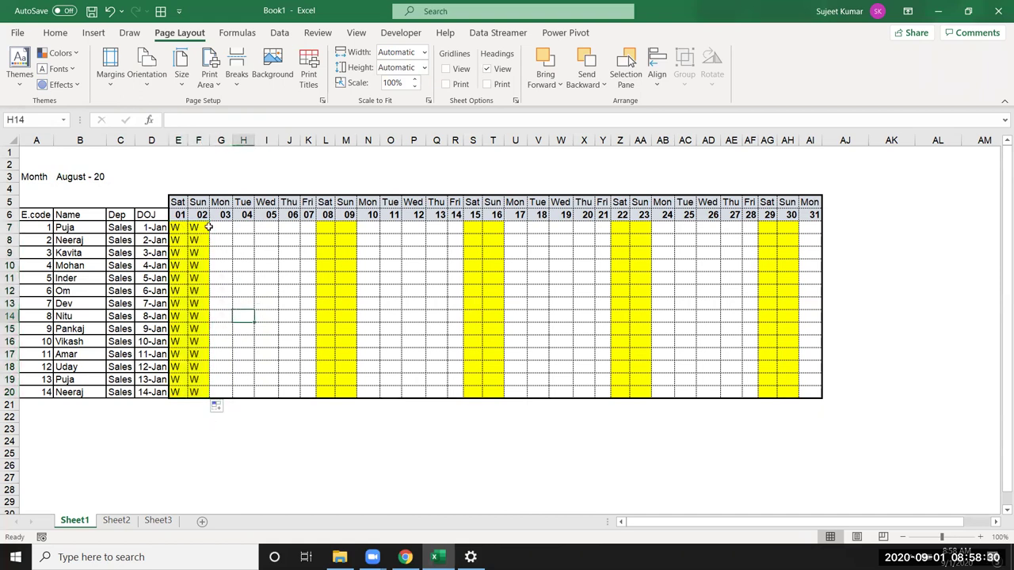
- Fill W into days 08–09 for all employees and copy that block
left_click(323, 229)
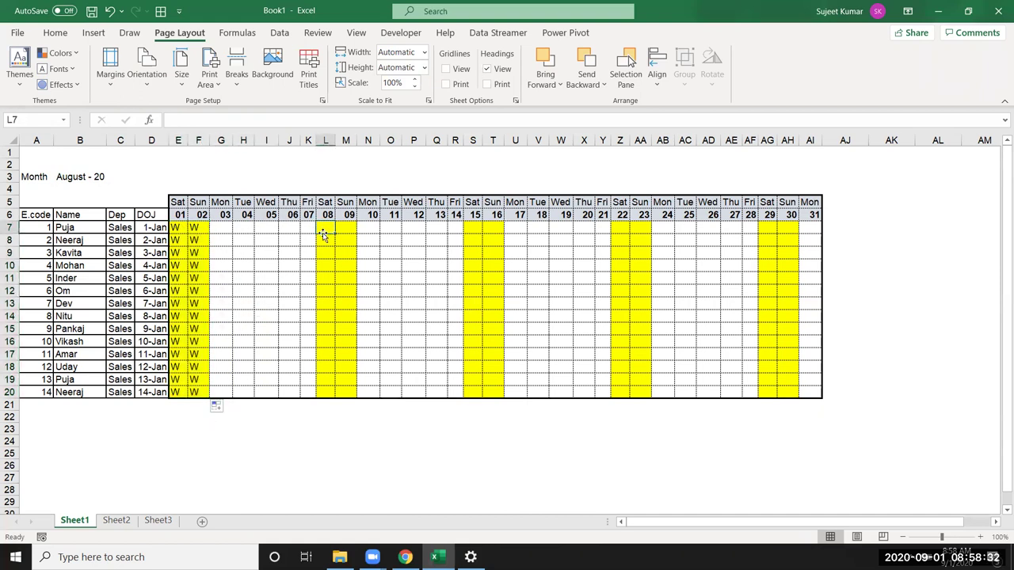
type("W")
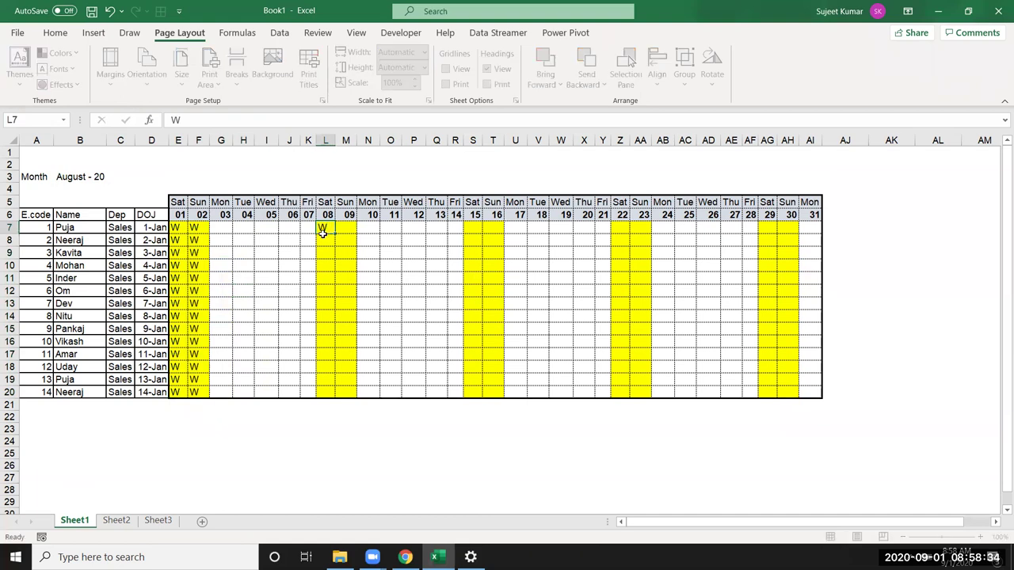
key("Tab")
type("W")
mouse_move(323, 228)
left_mouse_down()
mouse_move(348, 229)
mouse_move(355, 399)
left_mouse_up()
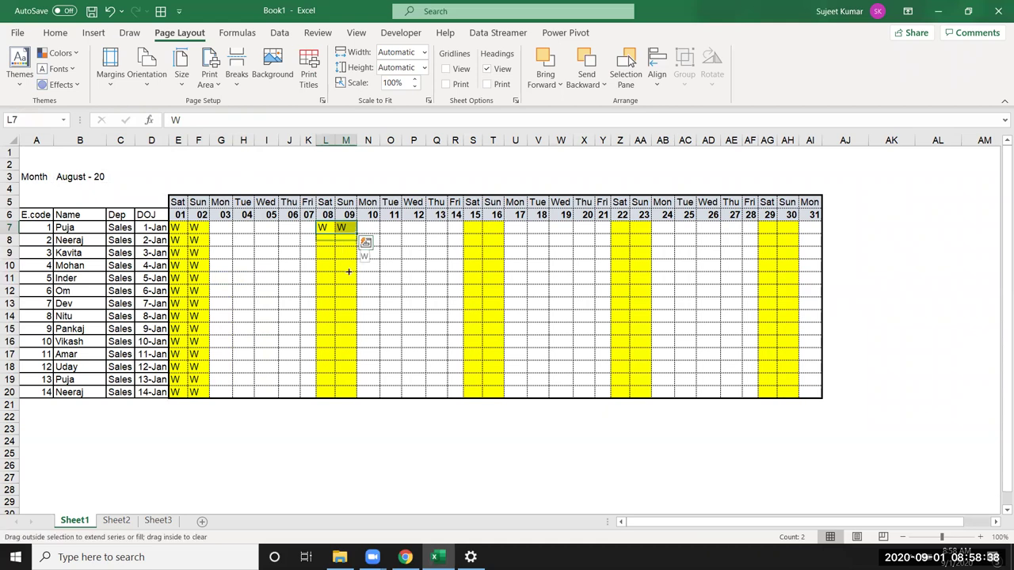
left_click(374, 408)
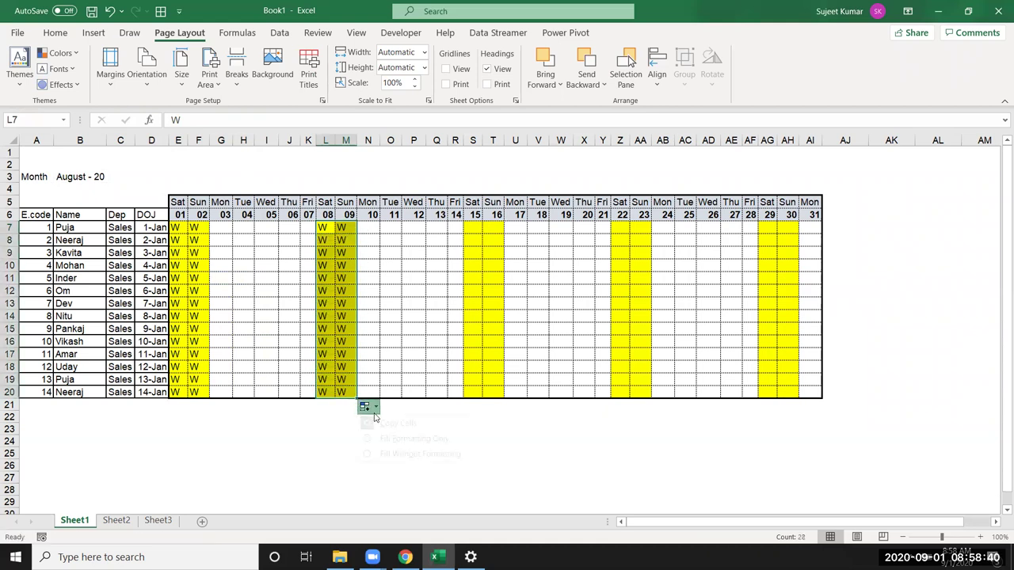
key("Escape")
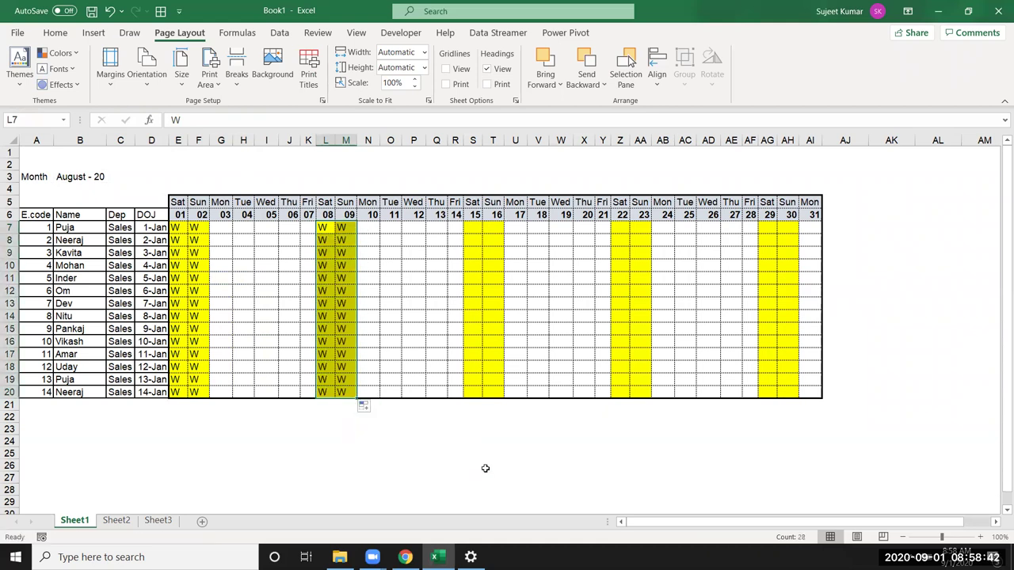
key("ctrl+c")
- Paste the W block into the weekend columns for days 15–16 and 22–23
left_click(472, 229)
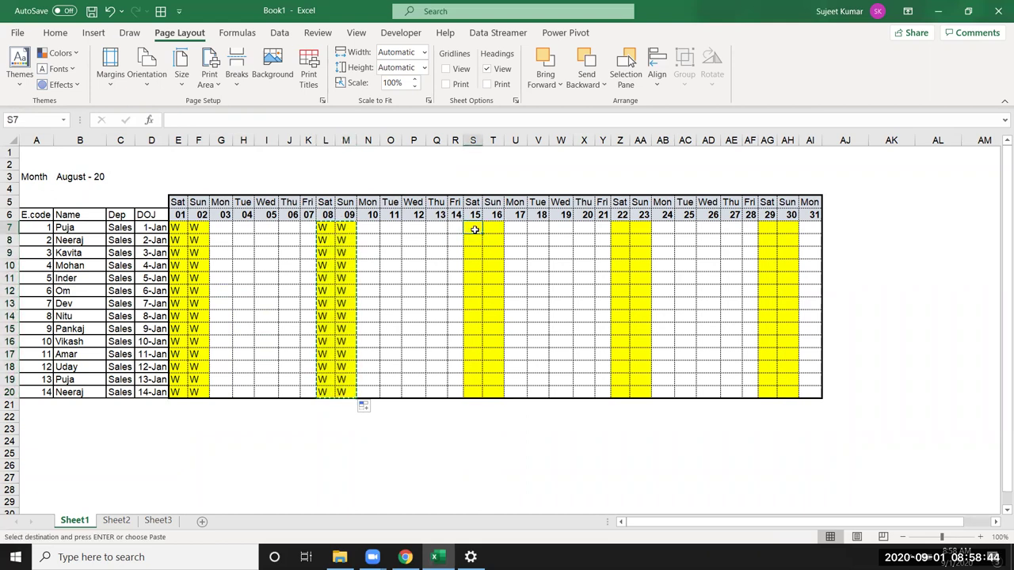
key("ctrl+v")
left_click(617, 228)
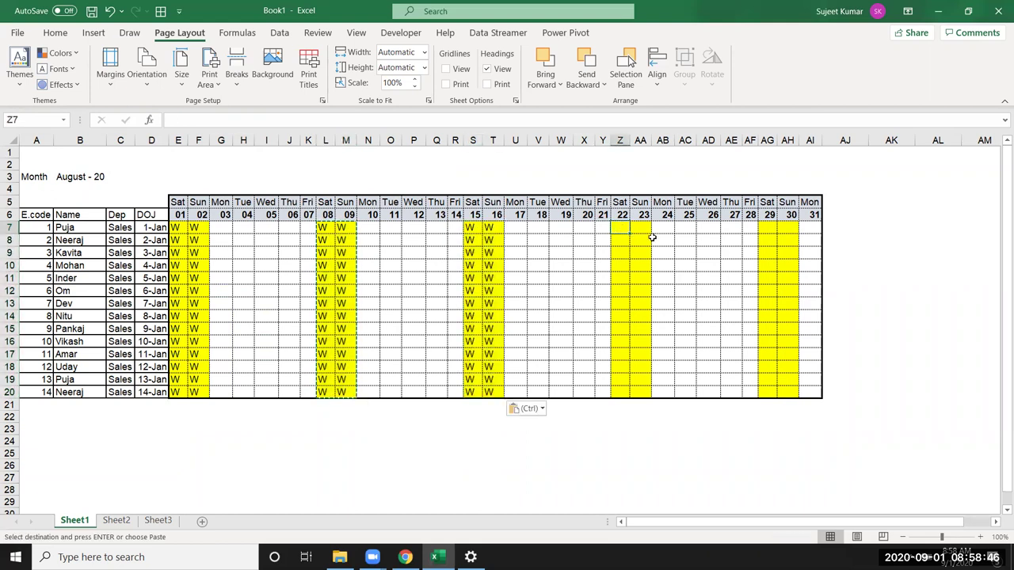
key("ctrl+v")
left_click(763, 228)
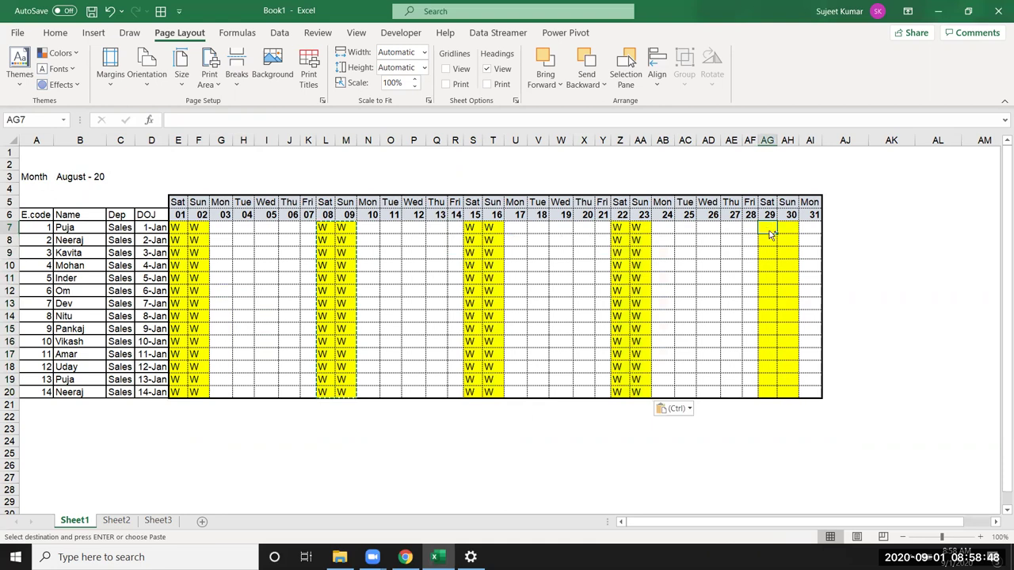
key("ctrl")
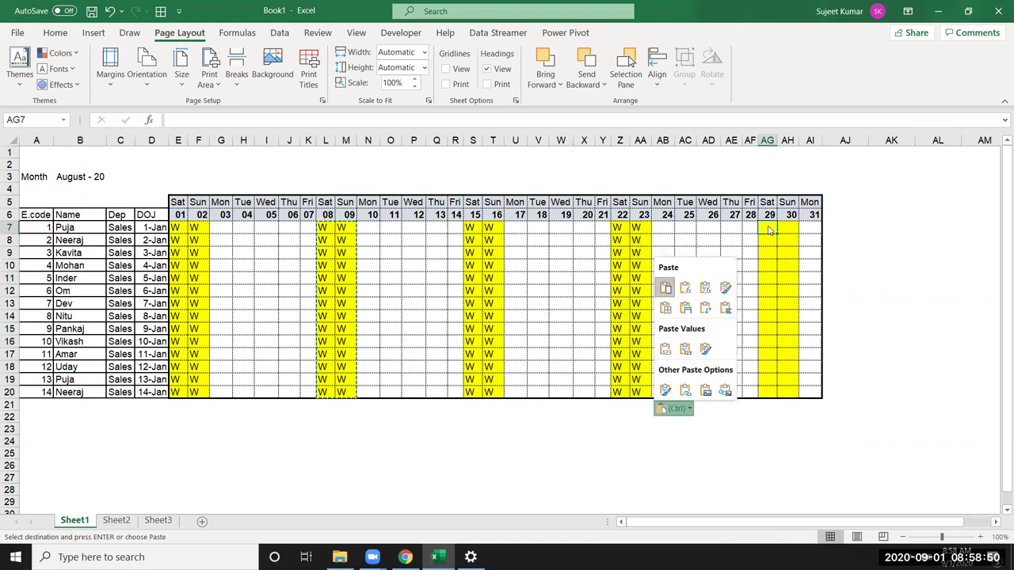
key("ctrl")
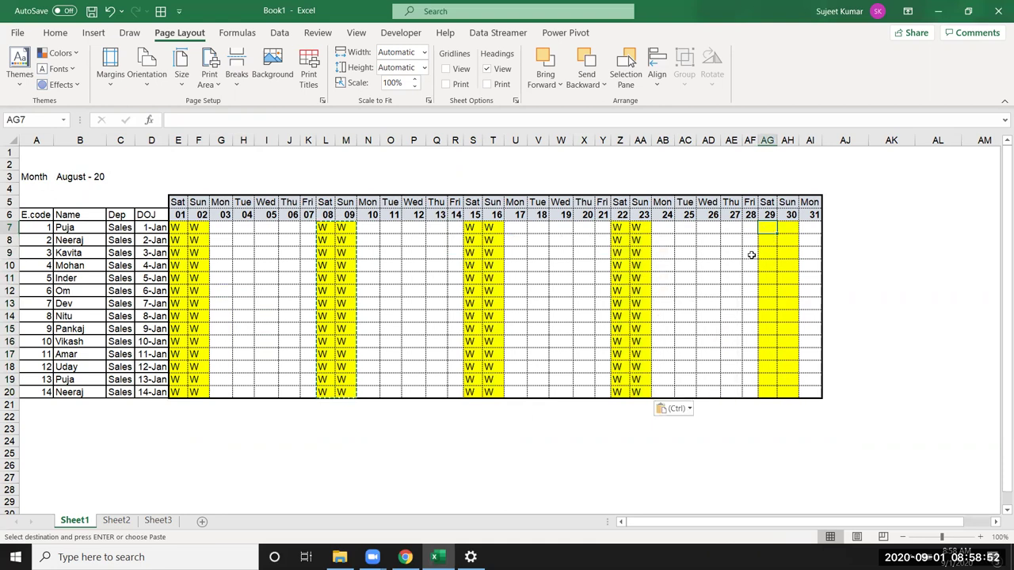
key("ctrl")
- Paste the W block into days 29–30 and clear the pending copy
left_click_drag(626, 230, 633, 392)
key("ctrl+v")
left_click(766, 230)
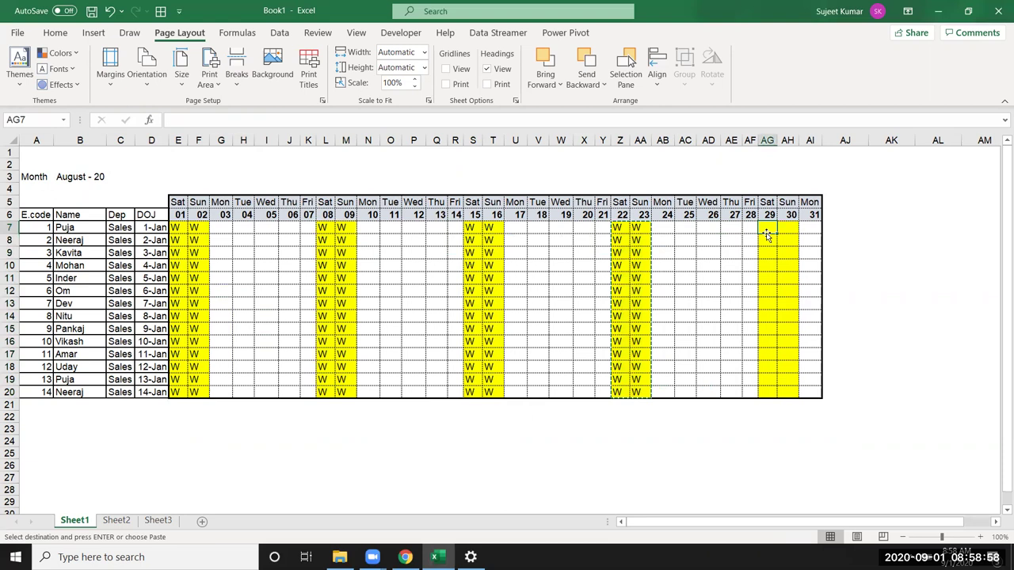
key("ctrl+v")
left_click(821, 408)
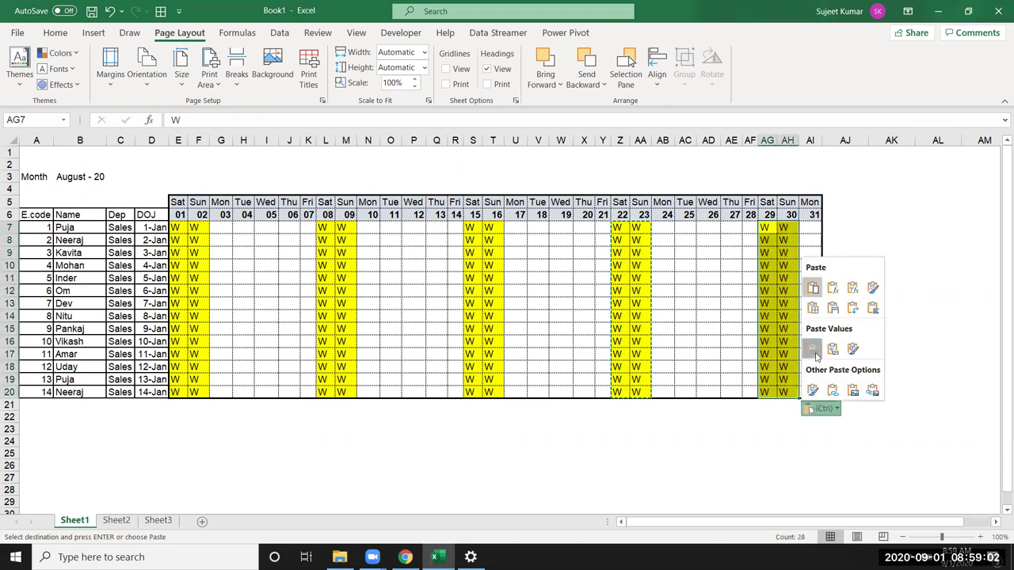
left_click(739, 328)
key("Escape")
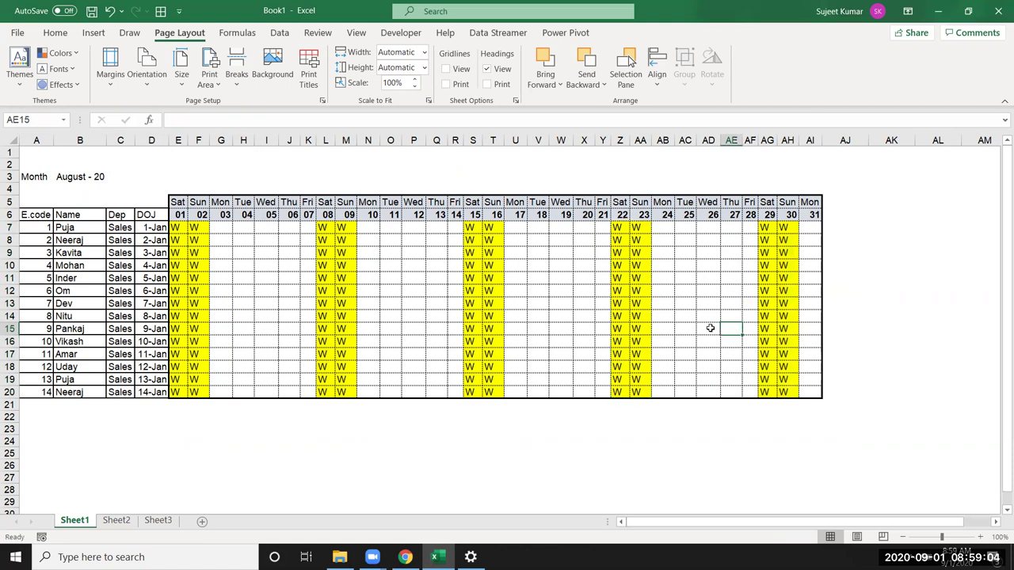
mouse_move(175, 228)
left_mouse_down()
mouse_move(789, 384)
mouse_move(792, 396)
left_mouse_up()
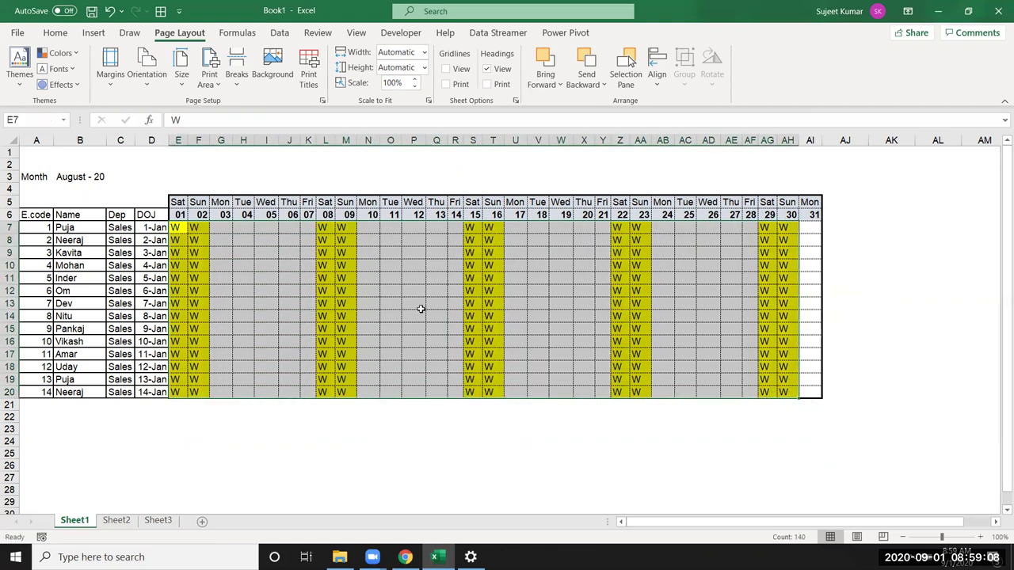
- Enter H in S7 and fill it down to S20 without formatting
left_click(367, 272)
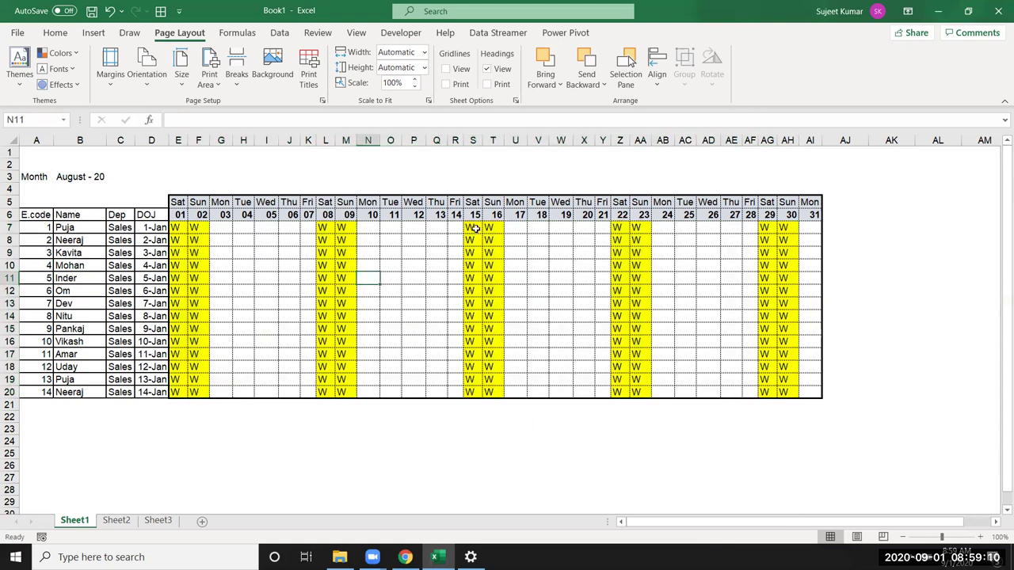
left_click_drag(470, 227, 472, 391)
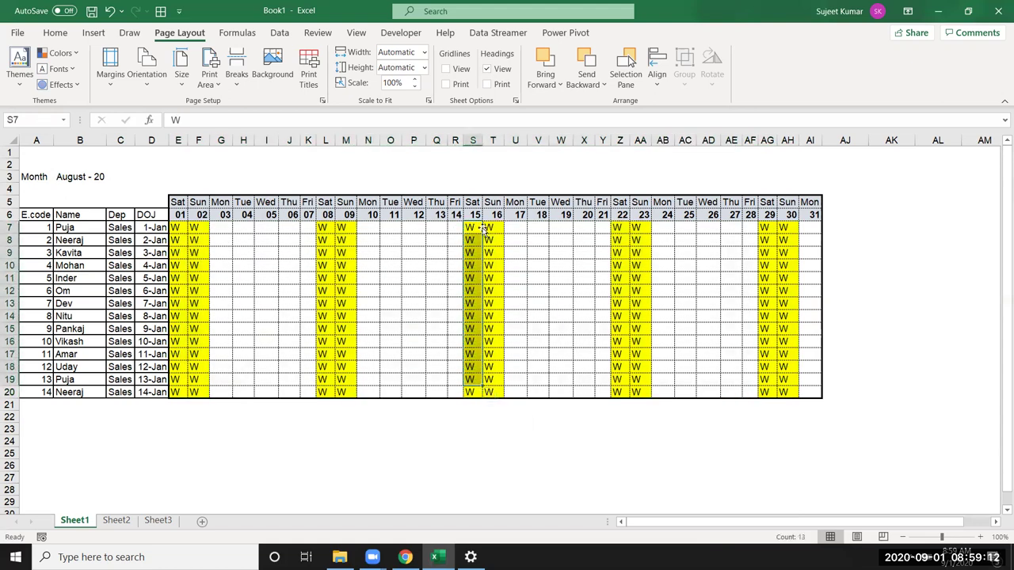
left_click(473, 227)
type("H")
key("Return")
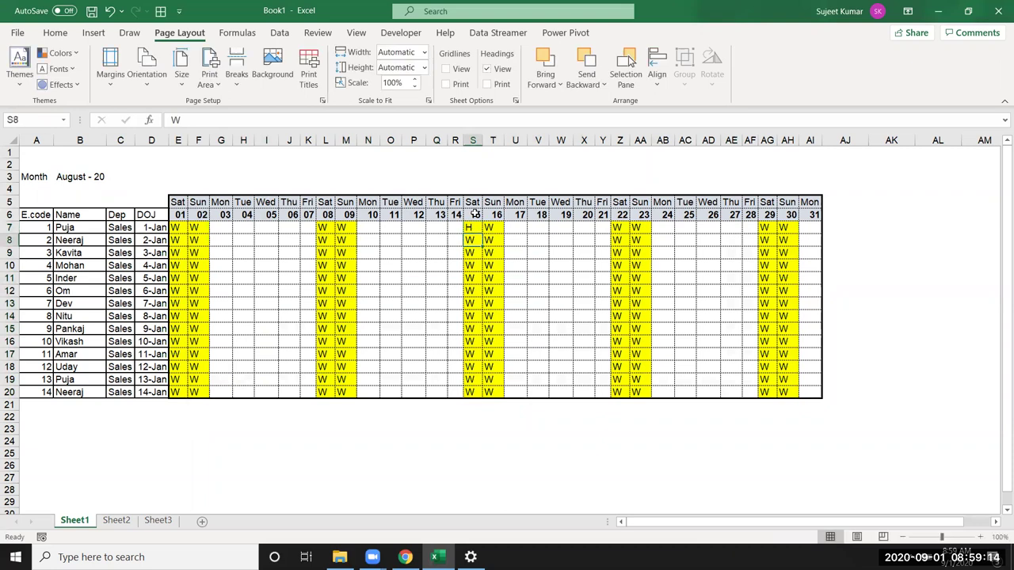
left_click(471, 227)
left_click_drag(482, 233, 473, 394)
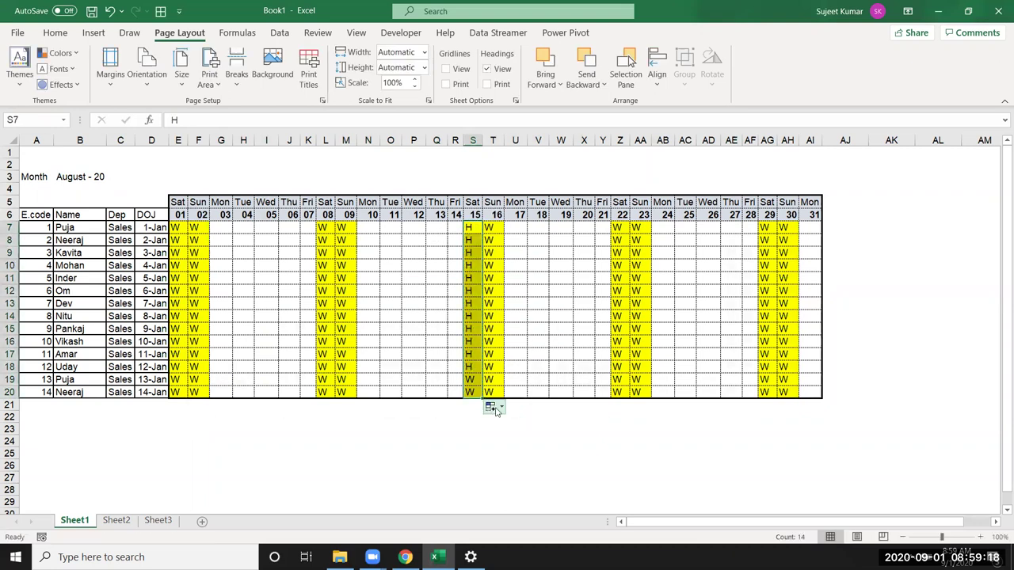
left_click(491, 406)
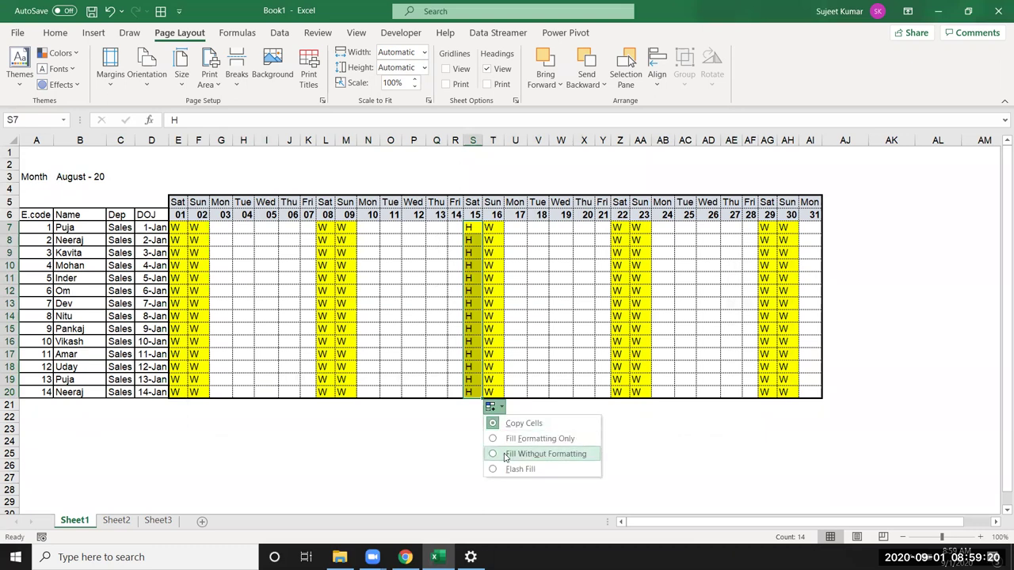
left_click(505, 454)
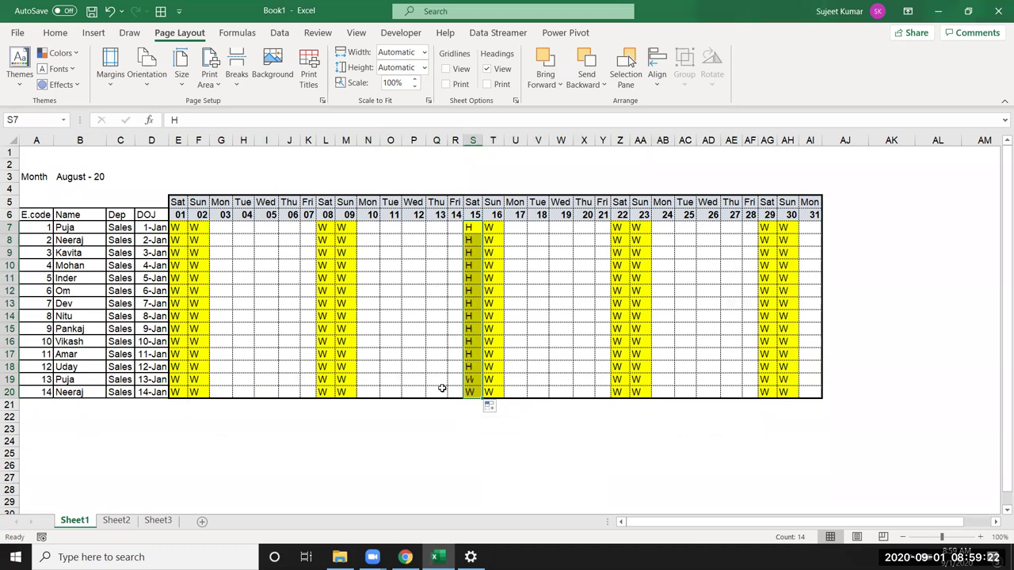
left_click(416, 307)
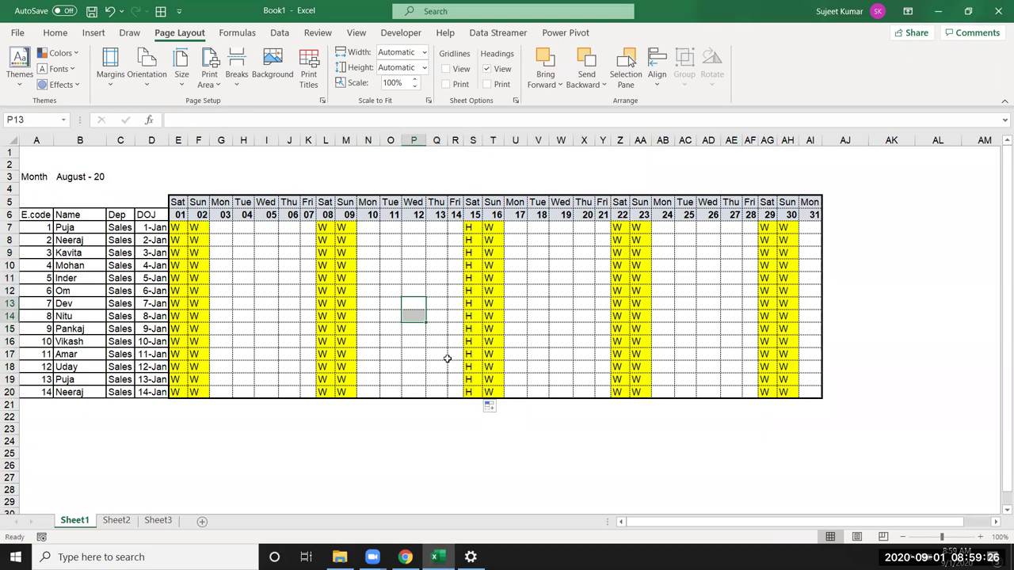
left_click(74, 227)
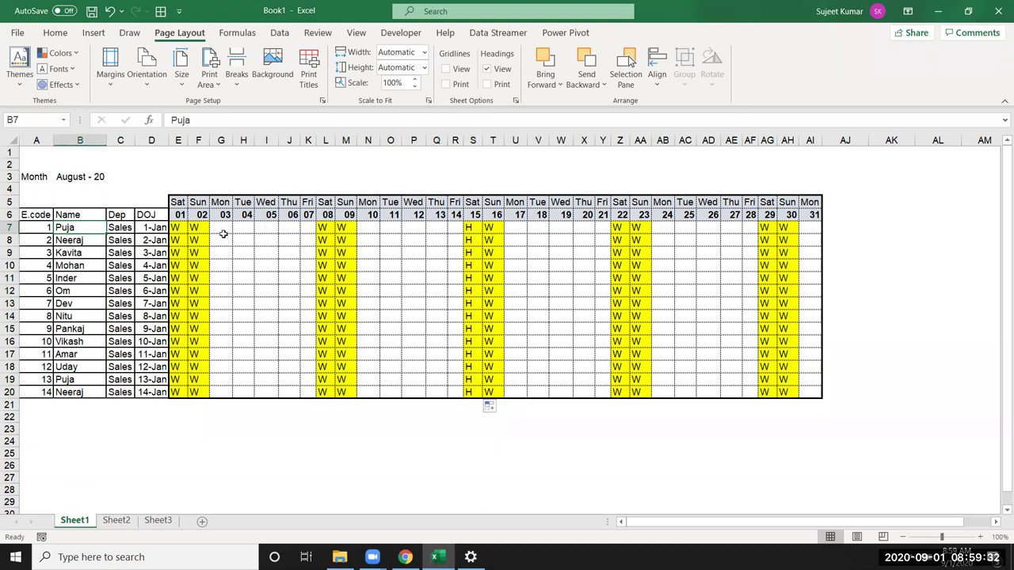
- Enter P in Z7 and L leave codes in I8 and J8
left_click(617, 227)
type("P")
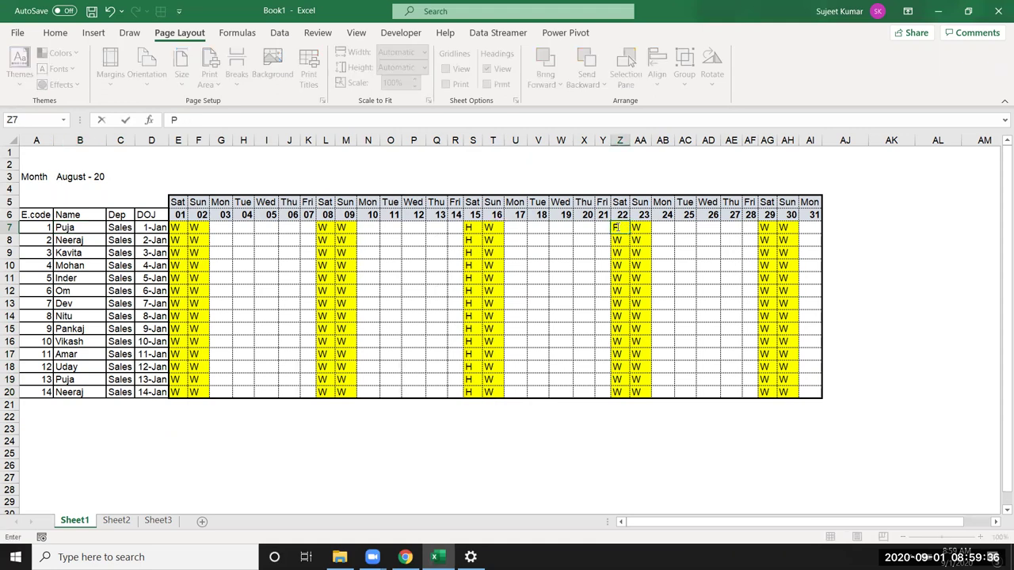
left_click_drag(605, 243, 601, 264)
left_click(57, 242)
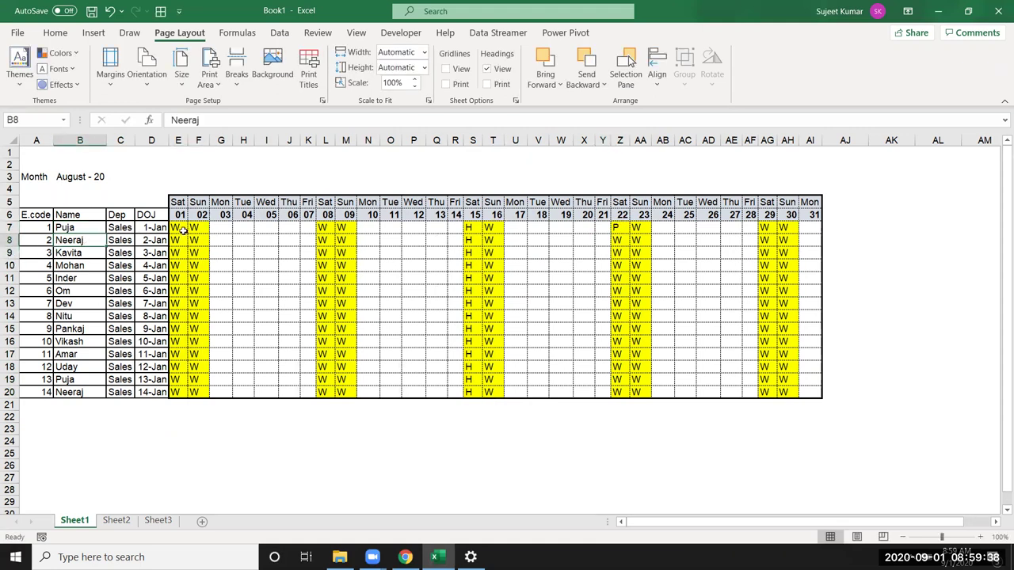
left_click(267, 242)
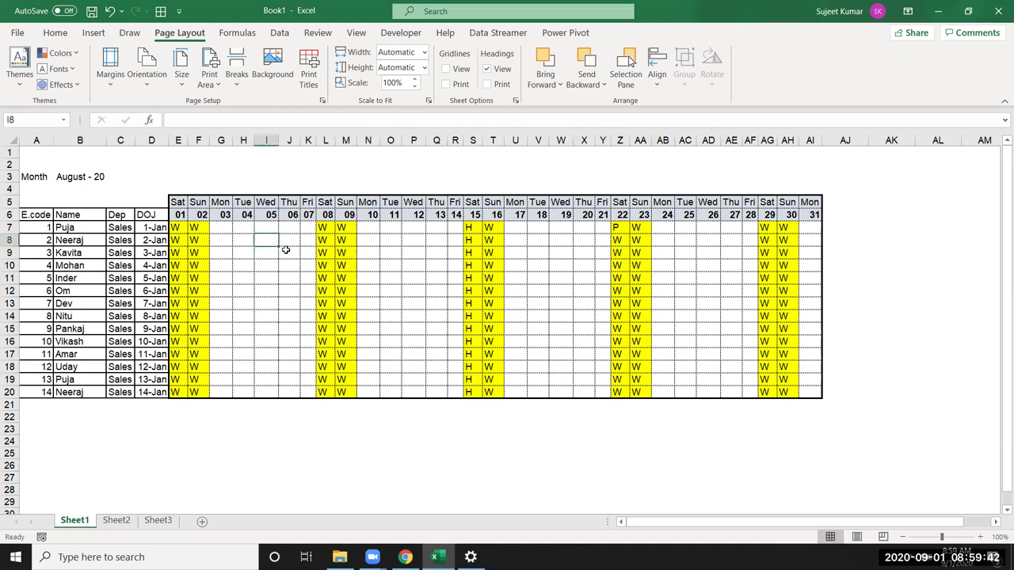
type("L")
key("Tab")
type("L")
left_click(261, 276)
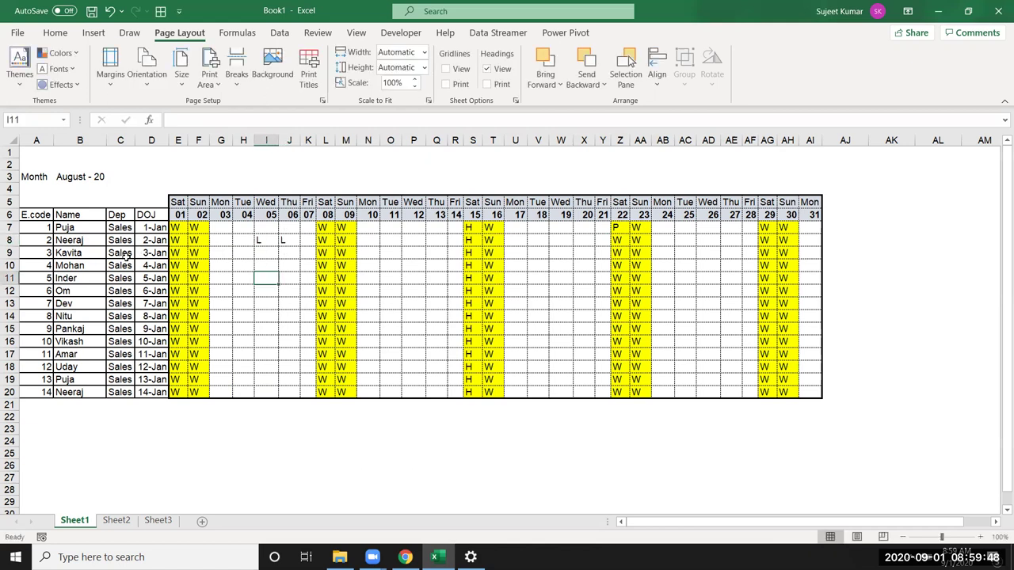
left_click(262, 241)
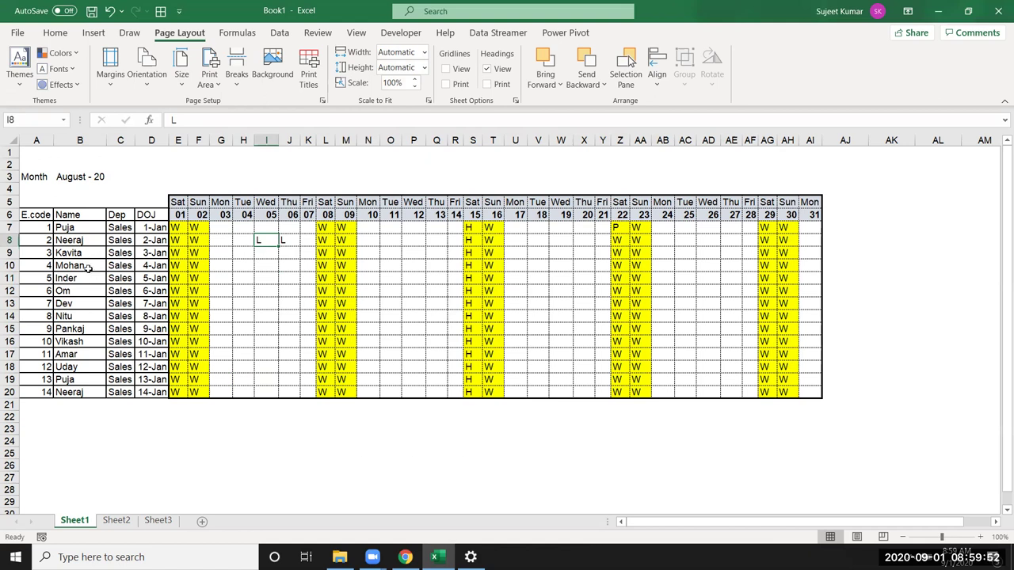
- Enter L in V18 and W18, then dismiss the pop-up notifications
left_click(83, 367)
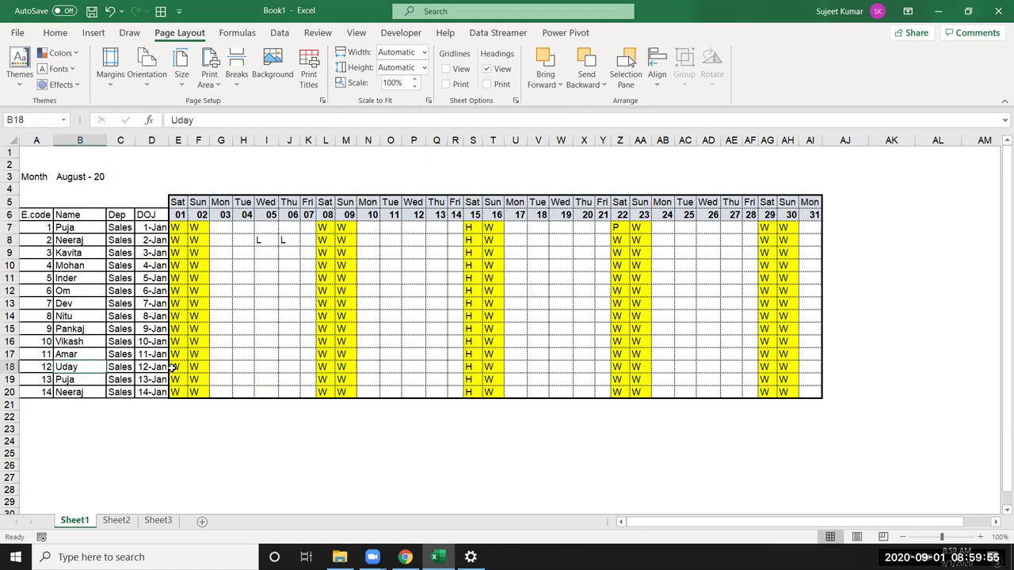
left_click(540, 368)
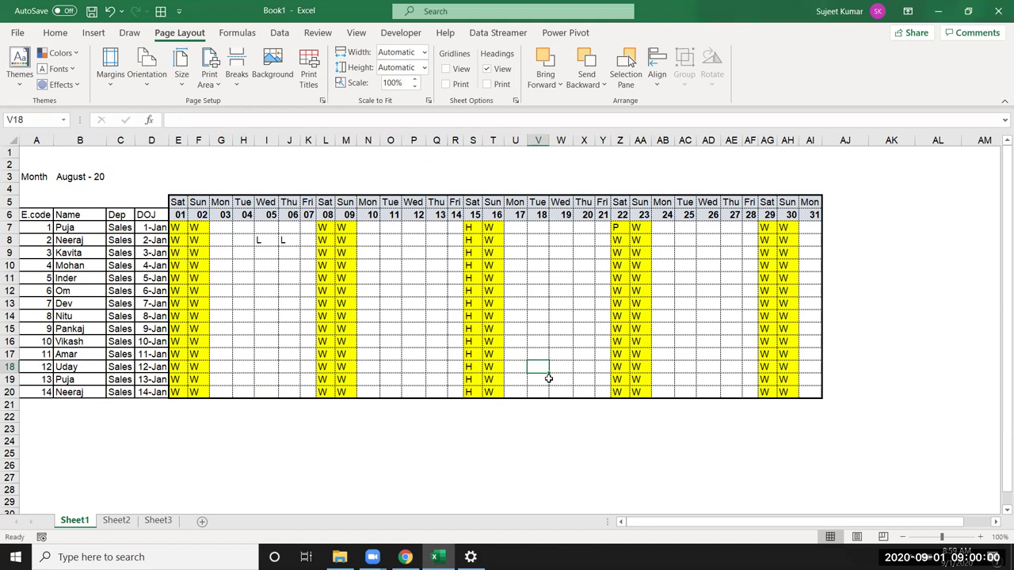
type("L")
key("Tab")
type("L")
key("shift+Tab")
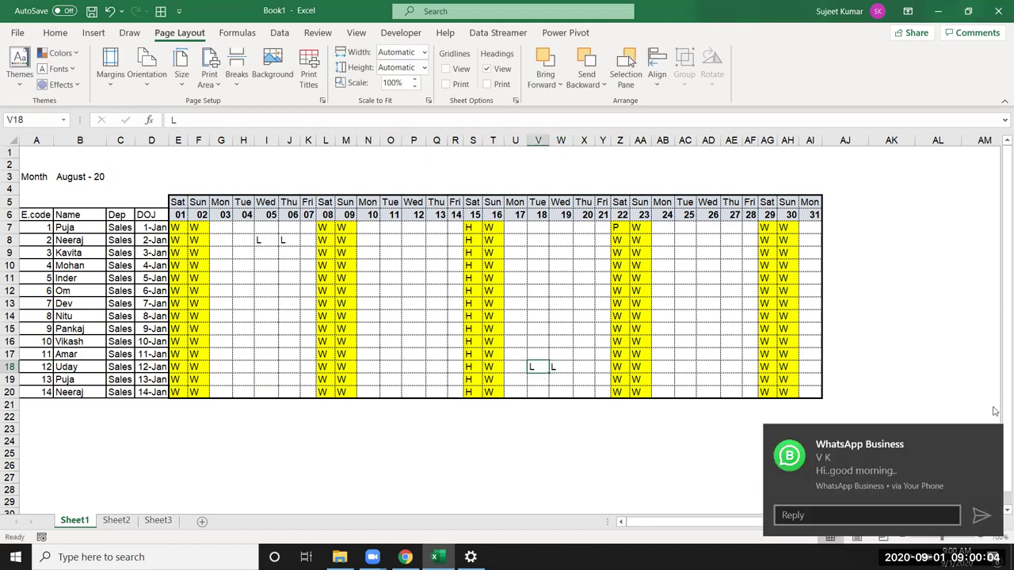
left_click(989, 441)
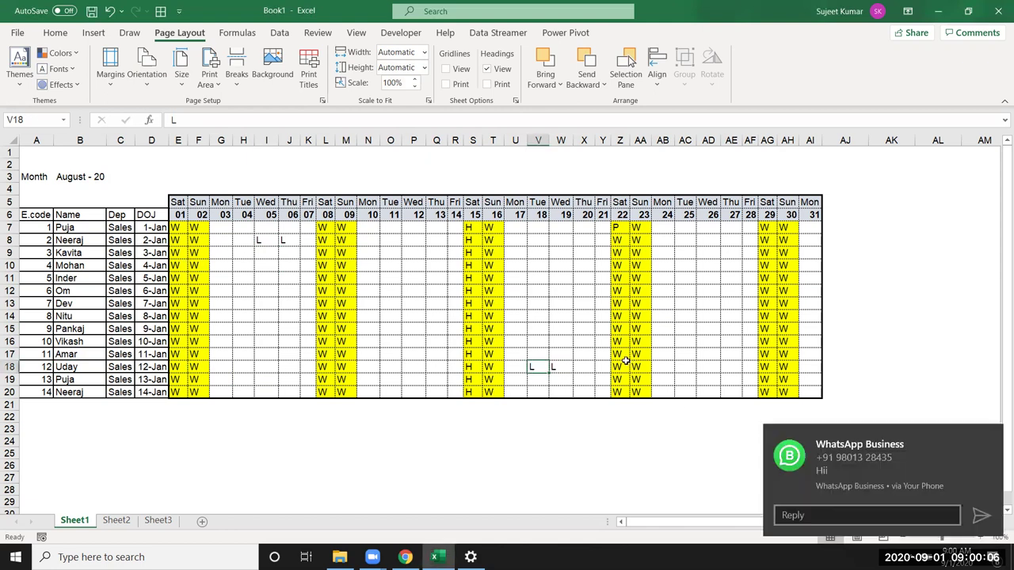
left_click(993, 440)
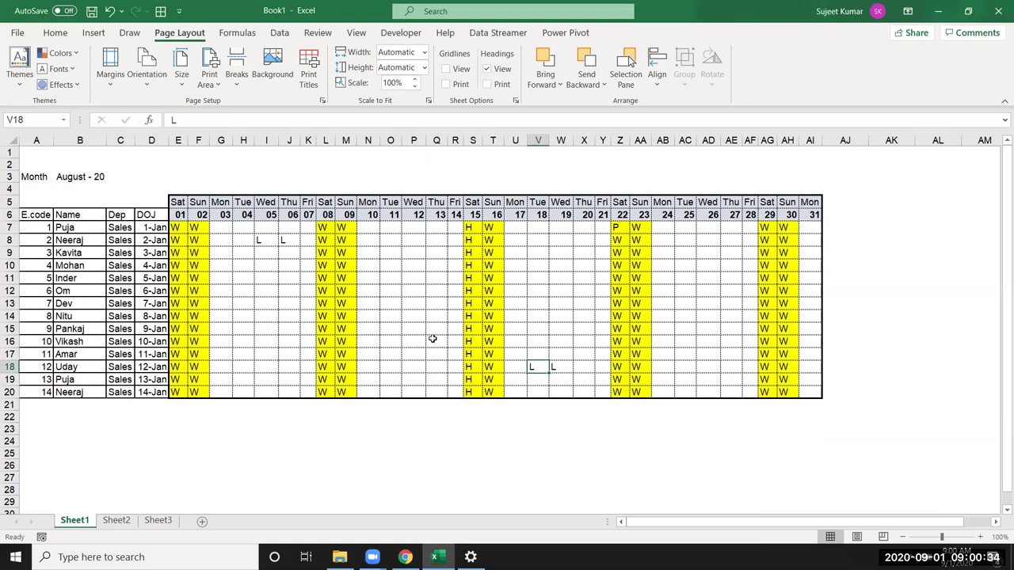
- Replace every blank cell in E7:AI20 with P, making 290 replacements
left_click(176, 230)
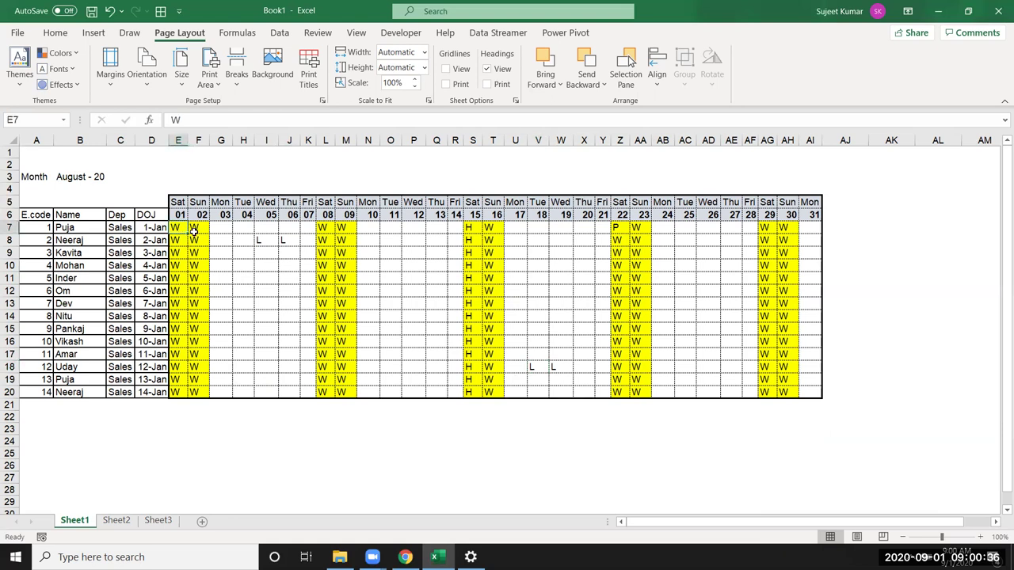
left_click_drag(181, 229, 800, 389)
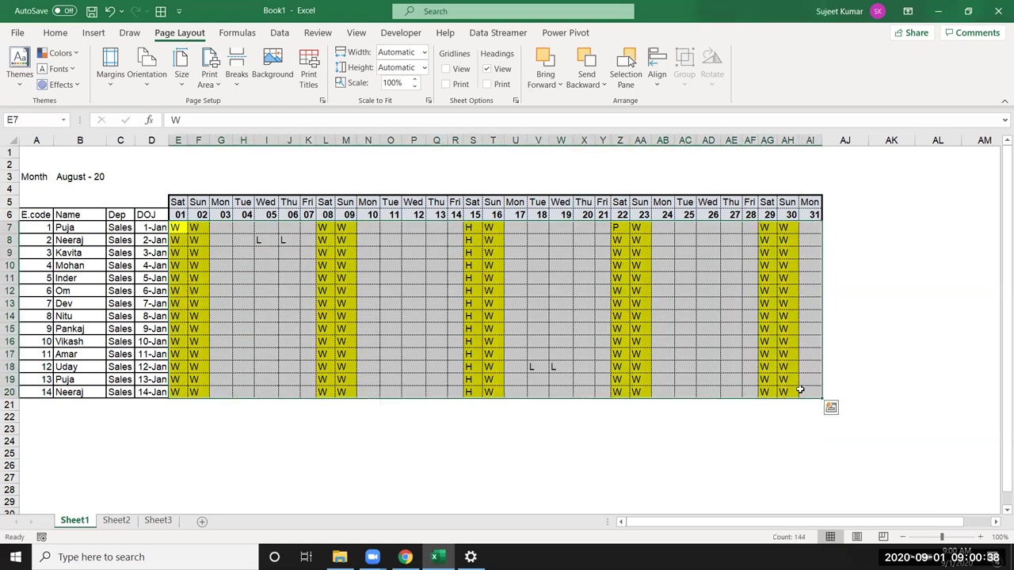
key("ctrl+h")
key("Tab")
type("P")
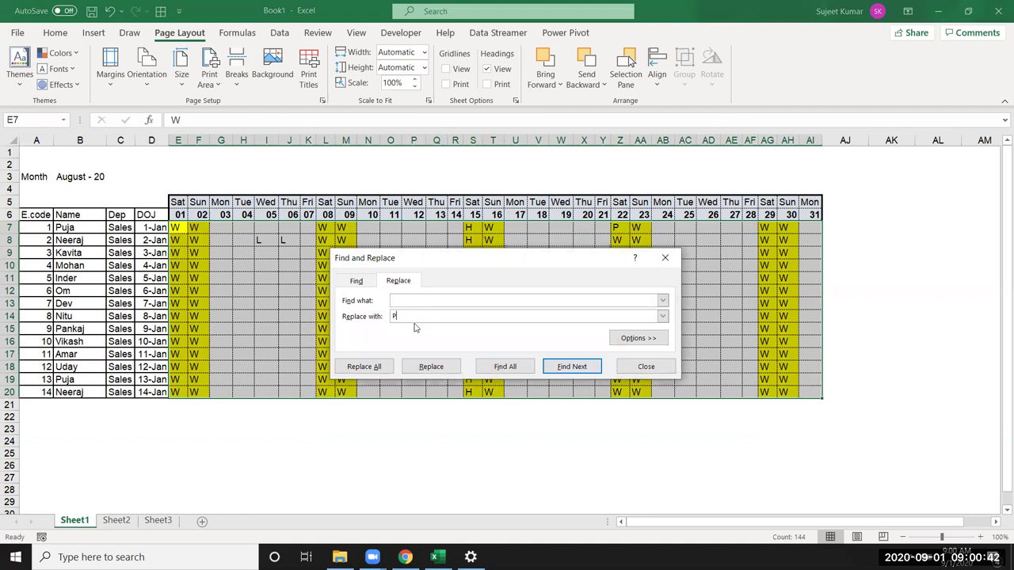
left_click(380, 370)
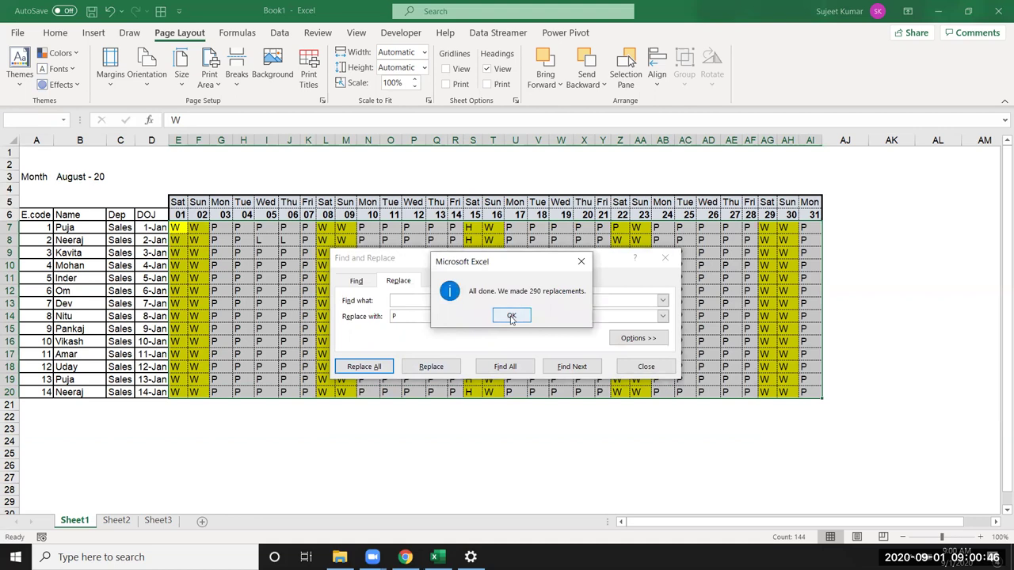
left_click(510, 316)
left_click(648, 368)
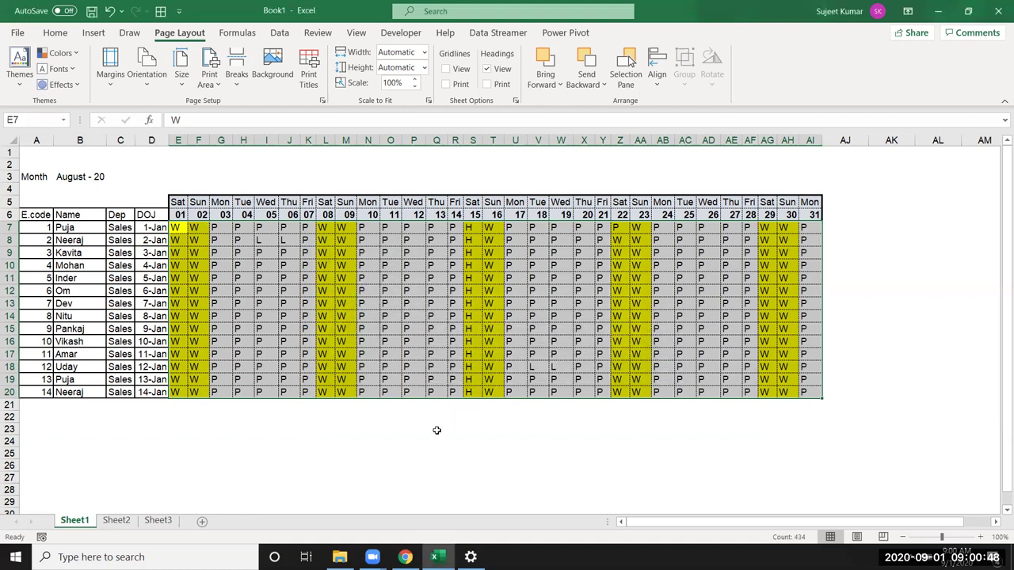
left_click(437, 428)
left_click(221, 416)
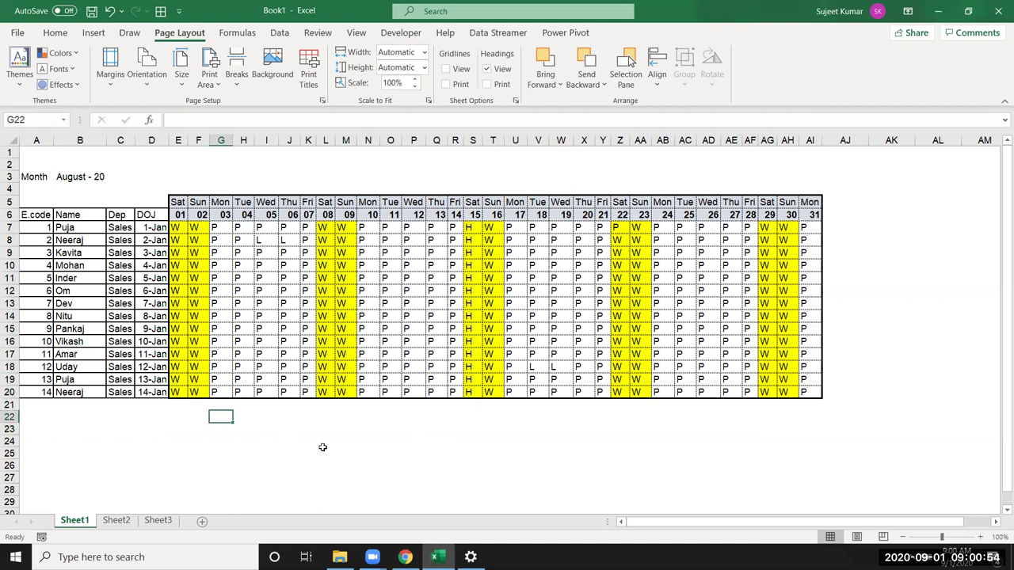
- Enter =14*31 in A24 so it shows 434, and 4 in B24
left_click(45, 440)
type("=14*31")
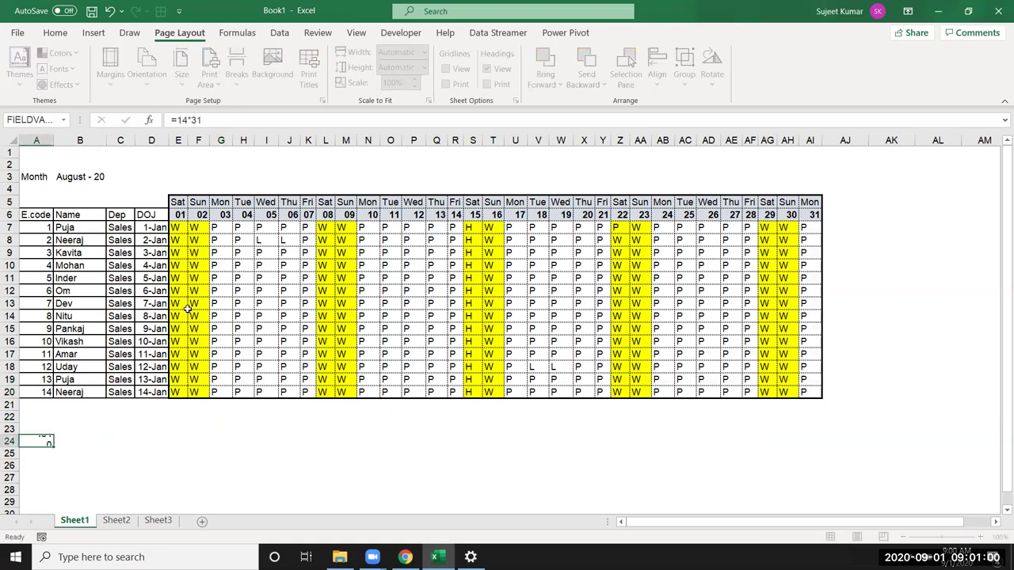
key("Return")
key("Up")
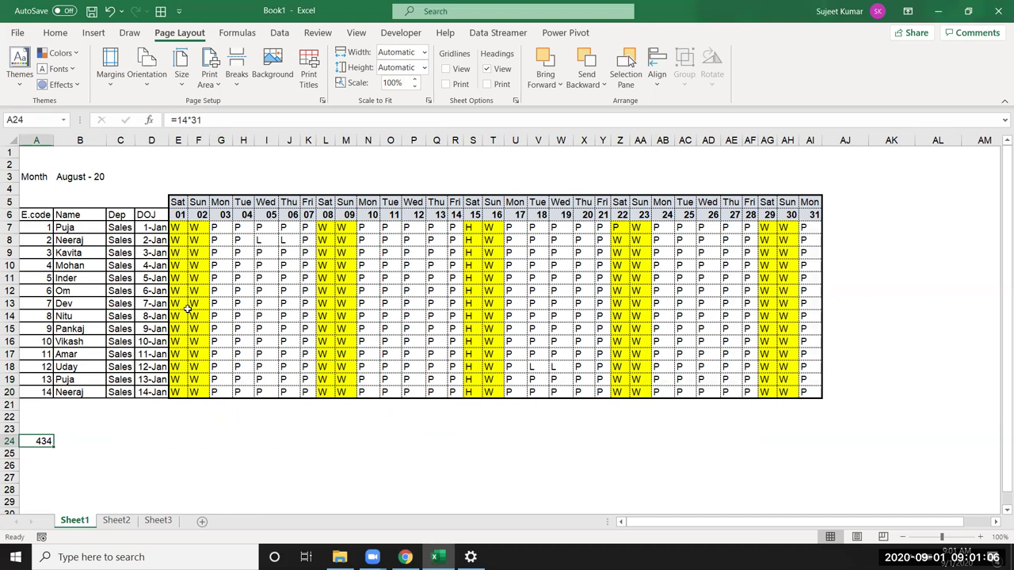
key("Right")
type("4")
key("Return")
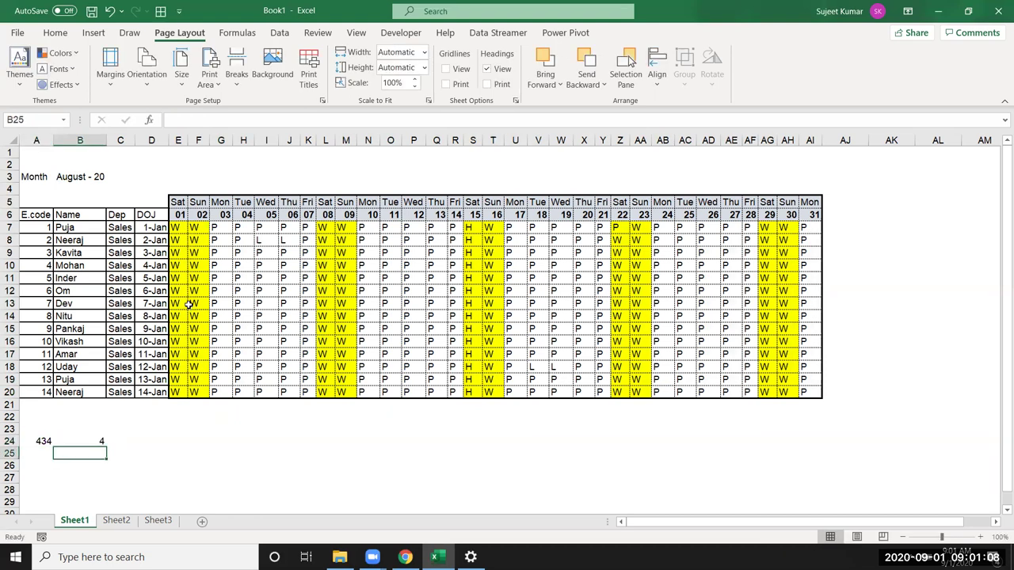
- Review the employee rows, then select the check figures below the table
left_click(99, 233)
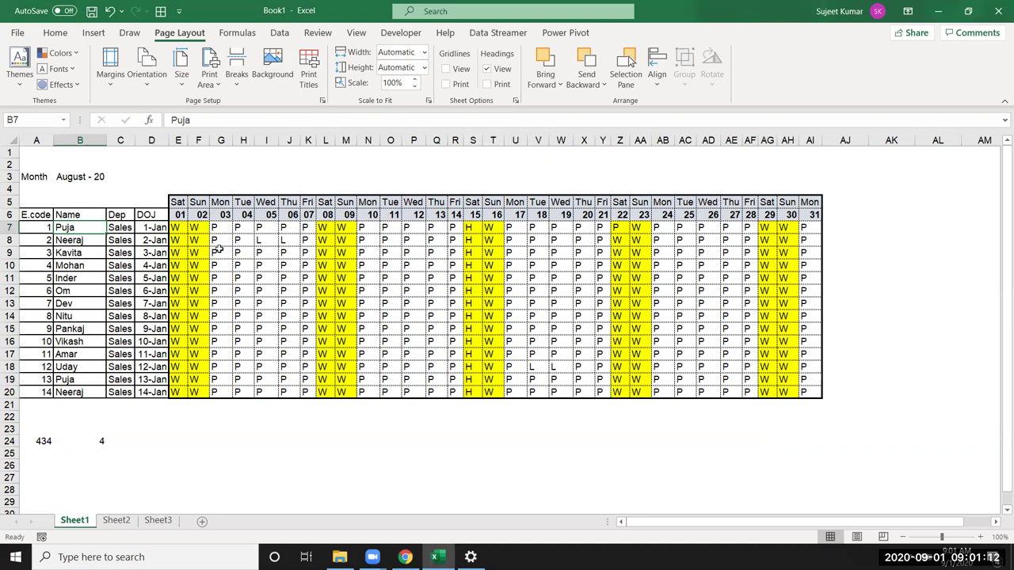
left_click(89, 242)
left_click(91, 341)
left_click(91, 366)
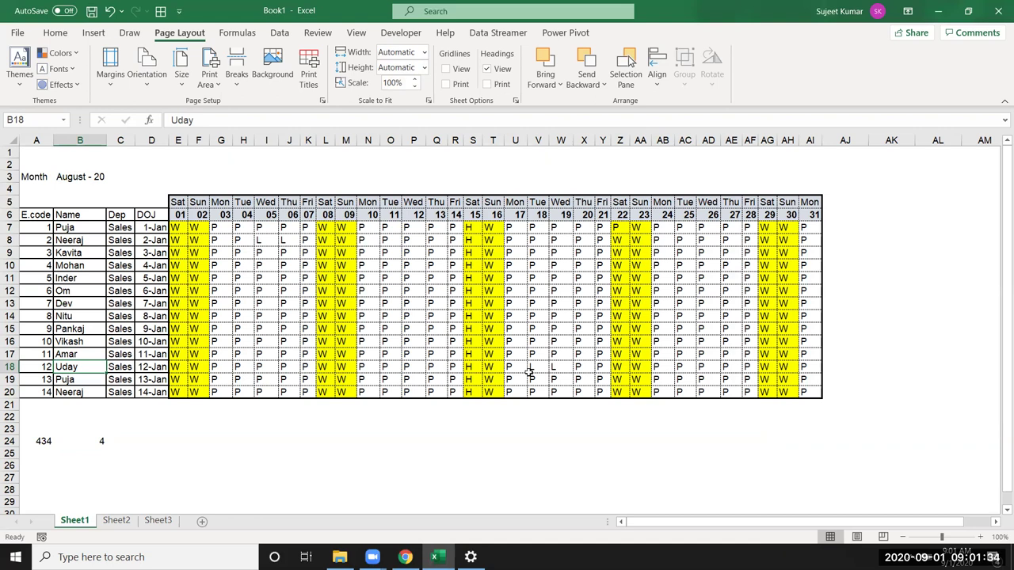
left_click_drag(38, 417, 79, 456)
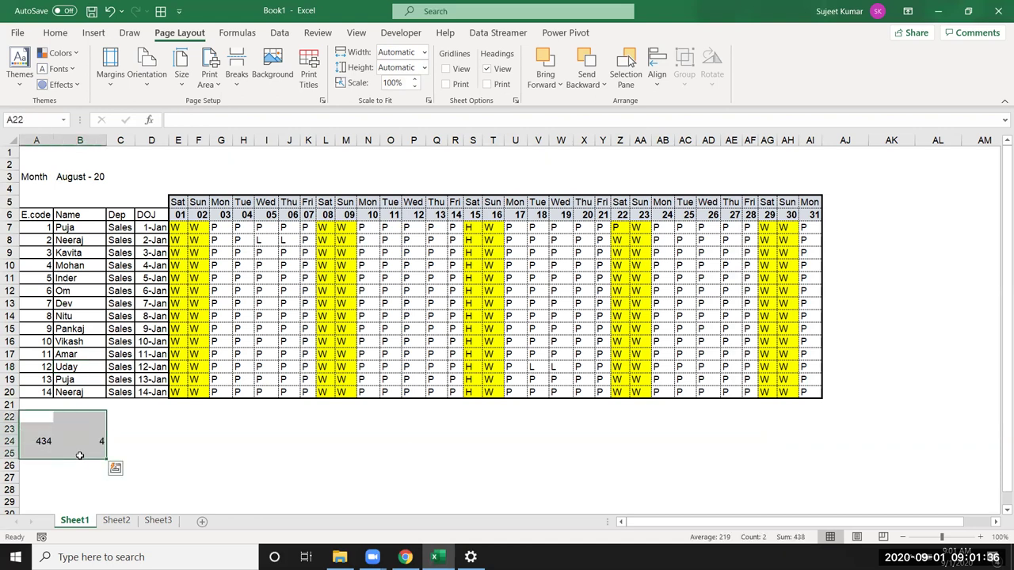
- Select portions of the attendance grid, ending with the full E7:AI20 grid selected
left_click(277, 465)
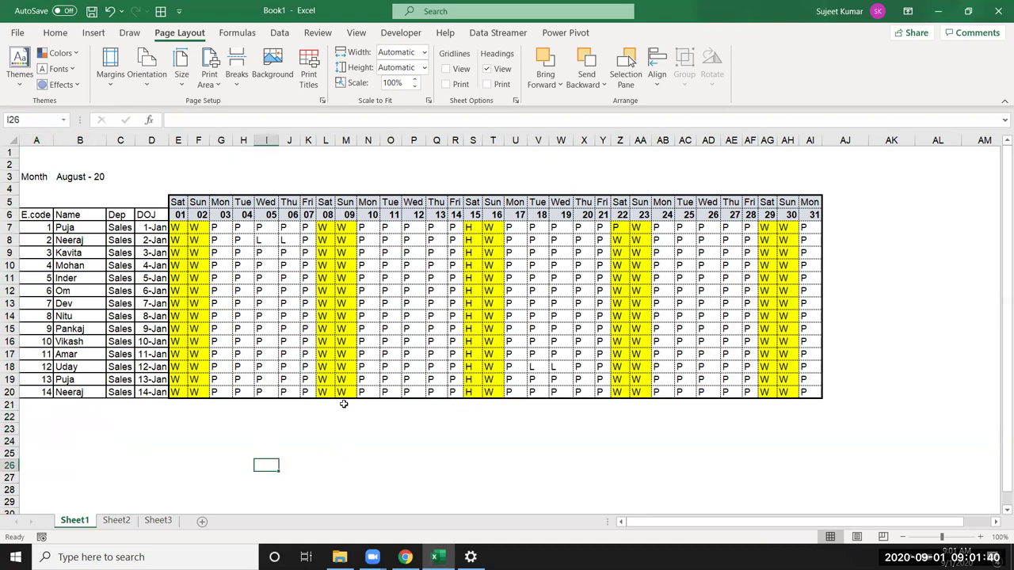
mouse_move(175, 227)
left_mouse_down()
mouse_move(723, 297)
mouse_move(194, 255)
mouse_move(354, 275)
left_mouse_up()
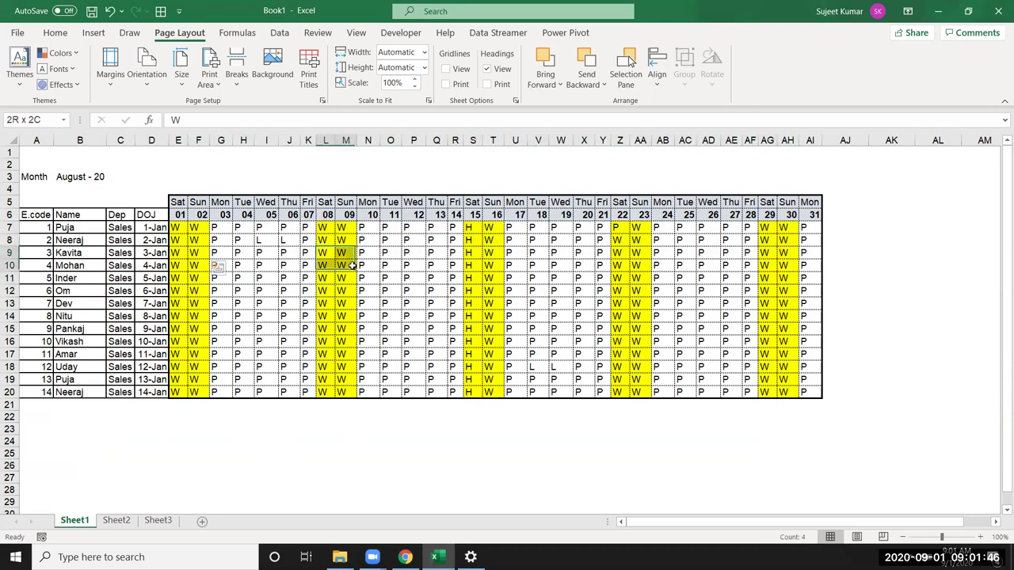
left_click_drag(472, 250, 516, 272)
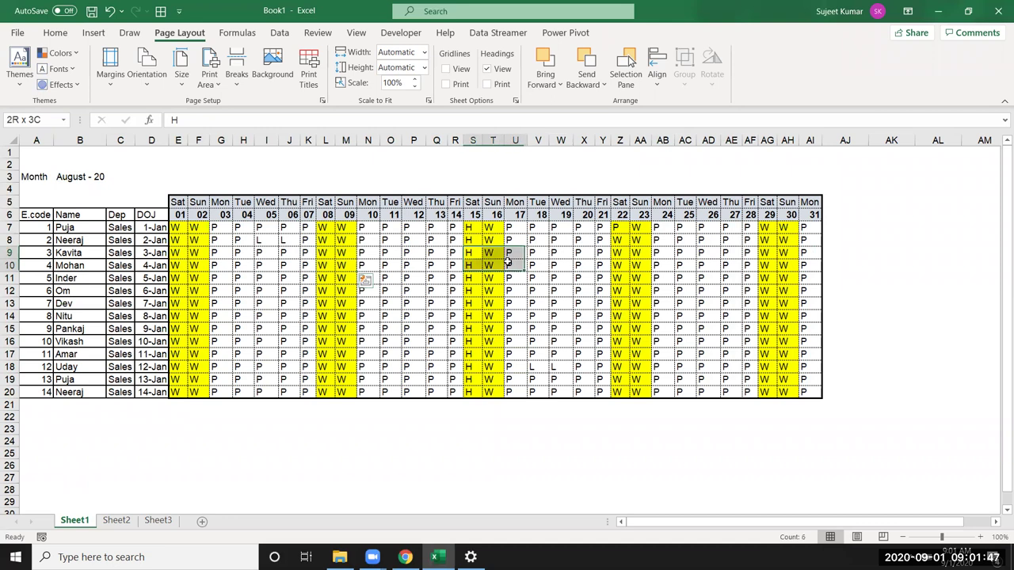
left_click(472, 228)
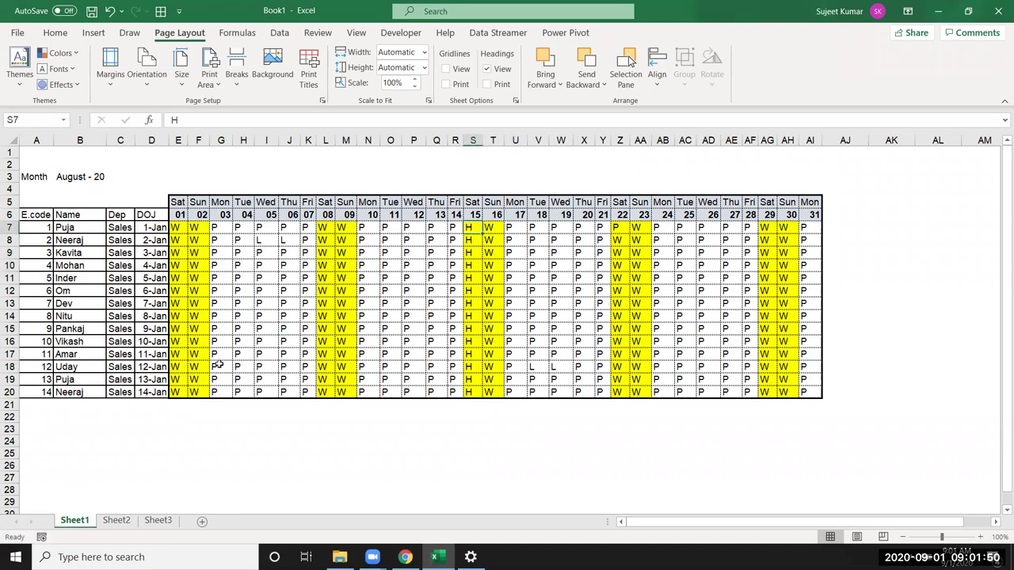
mouse_move(175, 230)
left_mouse_down()
mouse_move(792, 356)
mouse_move(816, 392)
left_mouse_up()
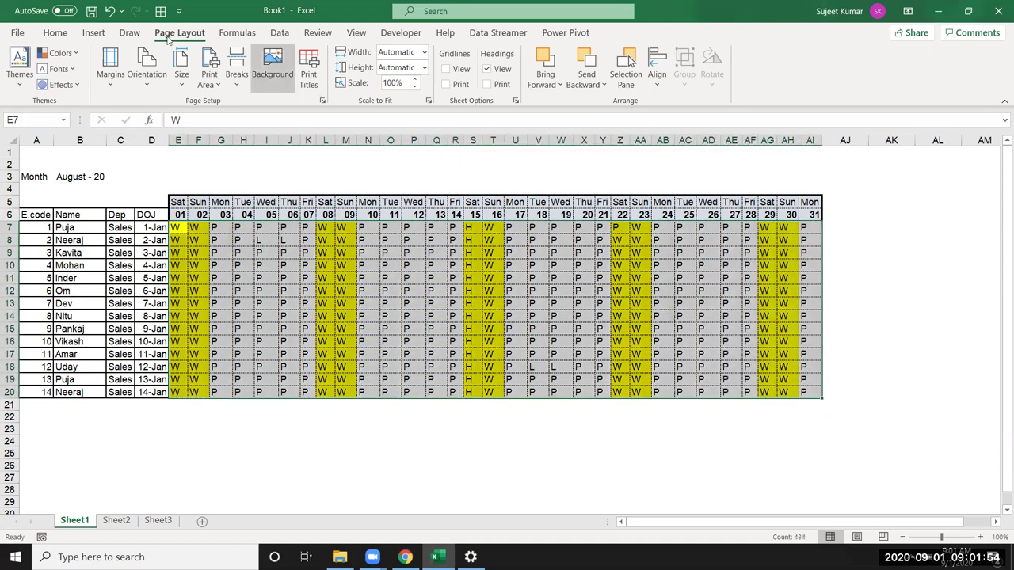
- Add an Equal To 'L' highlight rule with Light Red Fill and Dark Red Text
left_click(56, 32)
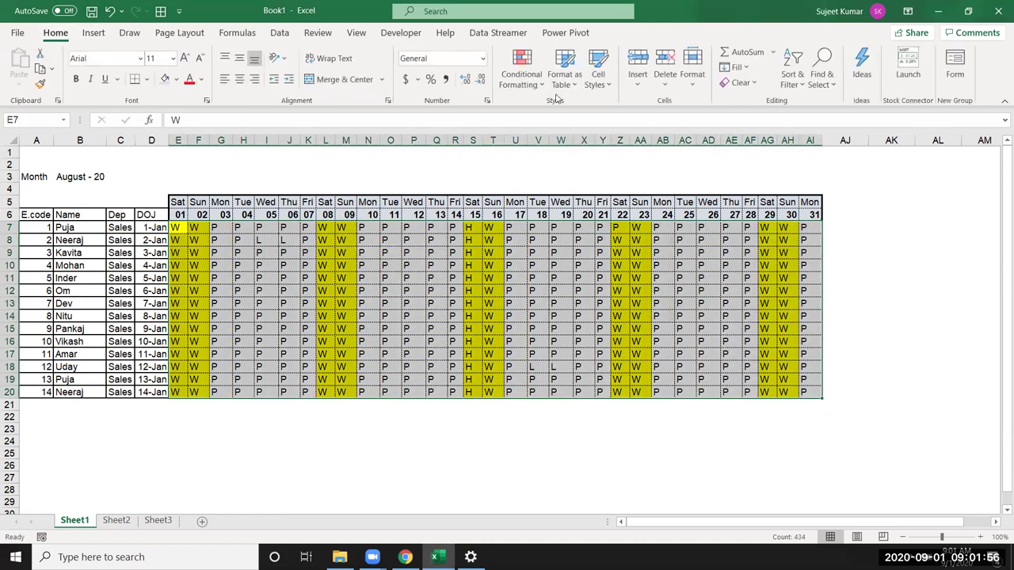
left_click(542, 90)
mouse_move(570, 111)
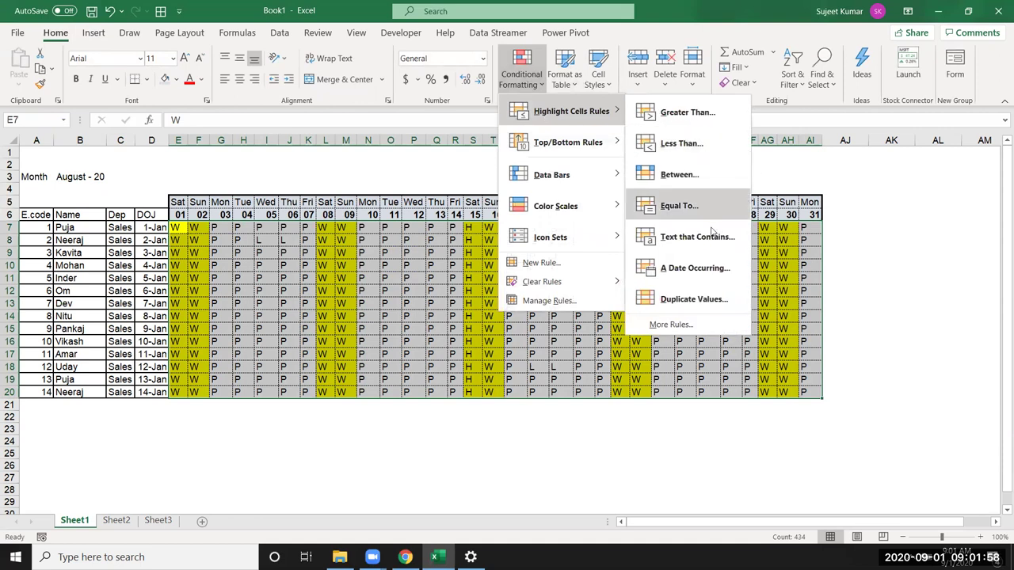
left_click(679, 206)
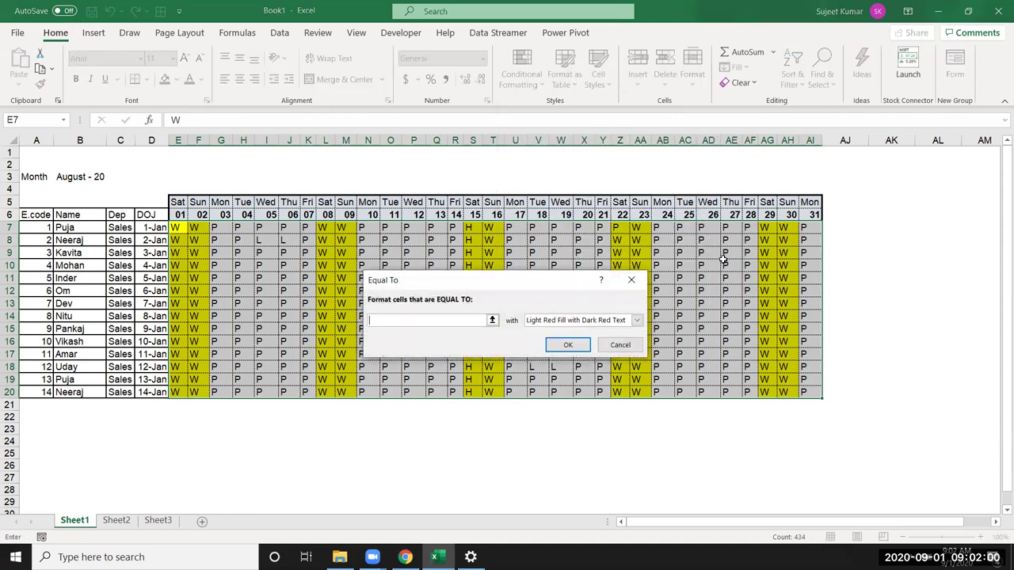
type("L")
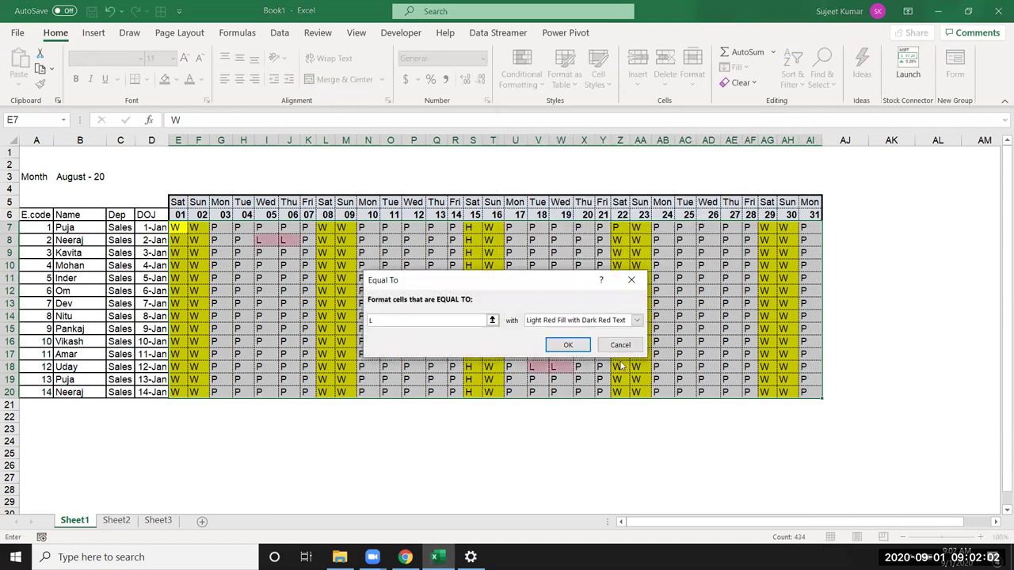
left_click(568, 344)
left_click(420, 444)
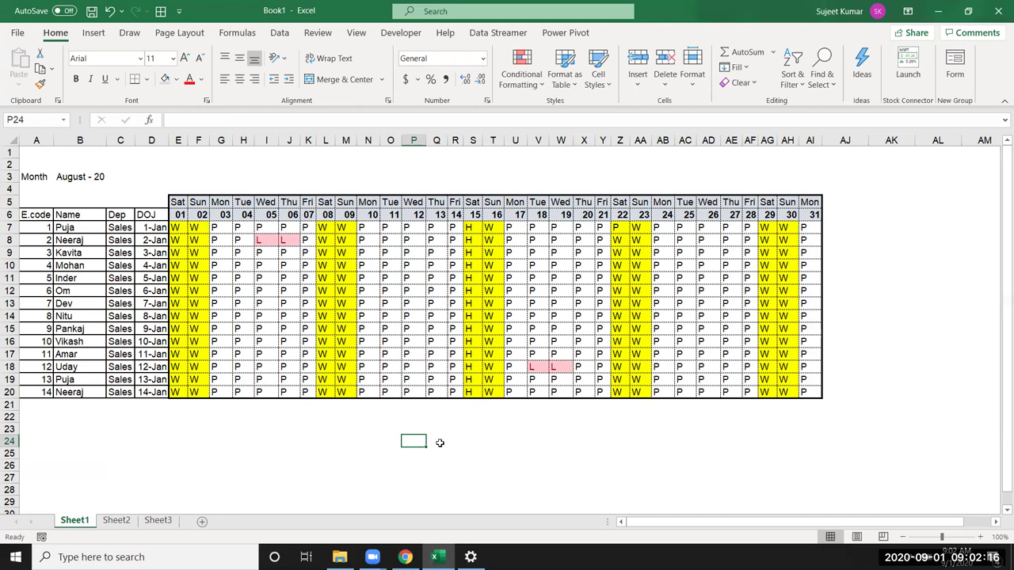
- Clear all codes in E7:AI20 and change the E6 start date from 8/1/2020 to 9/1/2020
mouse_move(177, 226)
left_mouse_down()
mouse_move(405, 263)
mouse_move(803, 398)
left_mouse_up()
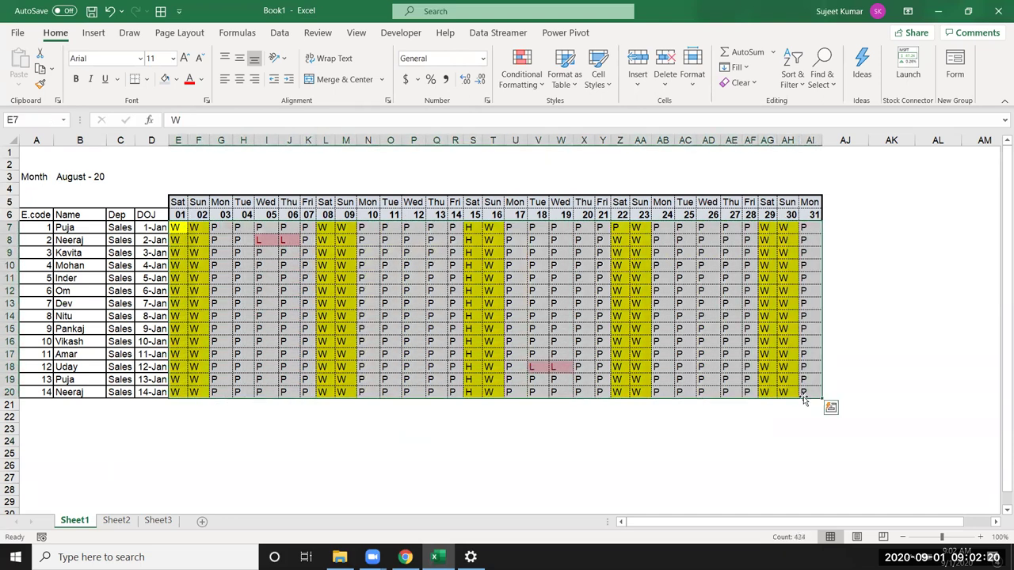
key("Delete")
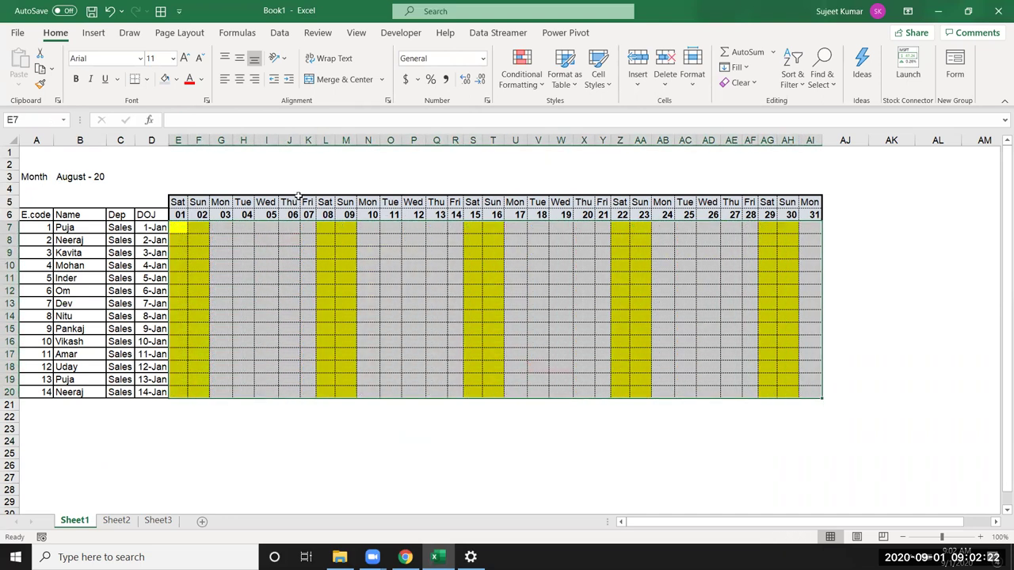
left_click(178, 214)
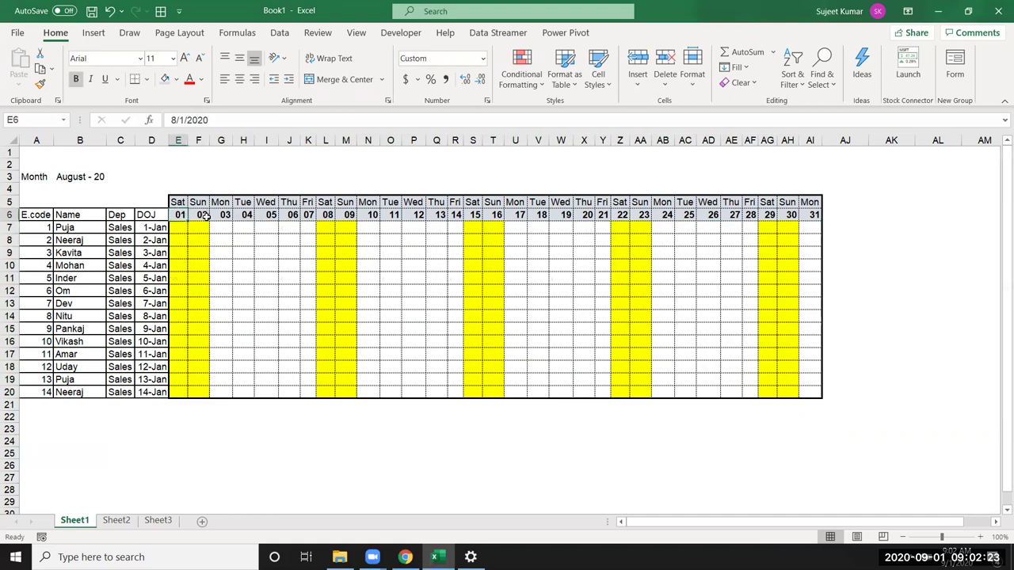
left_click(189, 119)
key("BackSpace")
type("9")
key("Return")
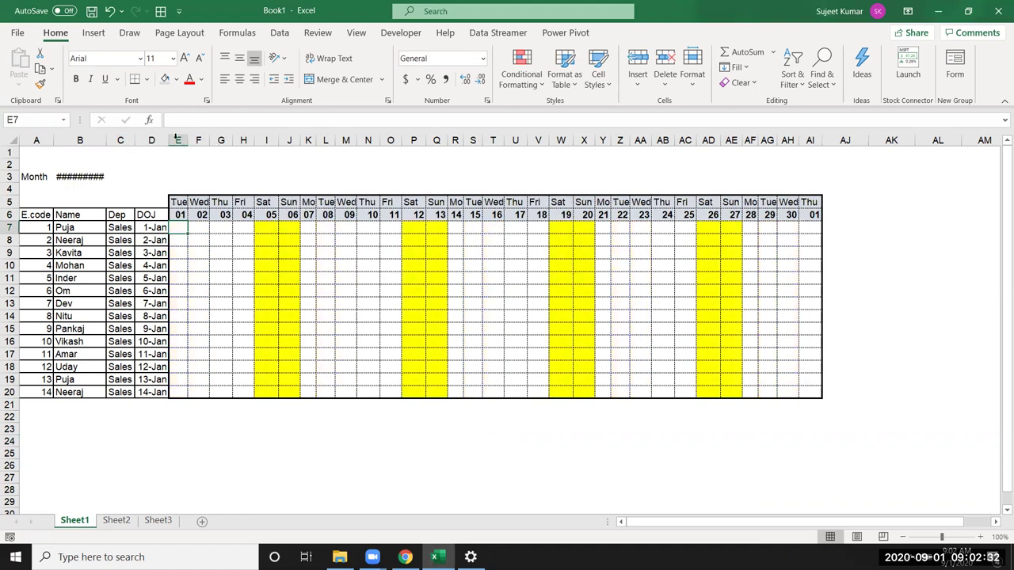
- Autofit column B to show September - 20, then inspect the date headers through column AI
double_click(106, 140)
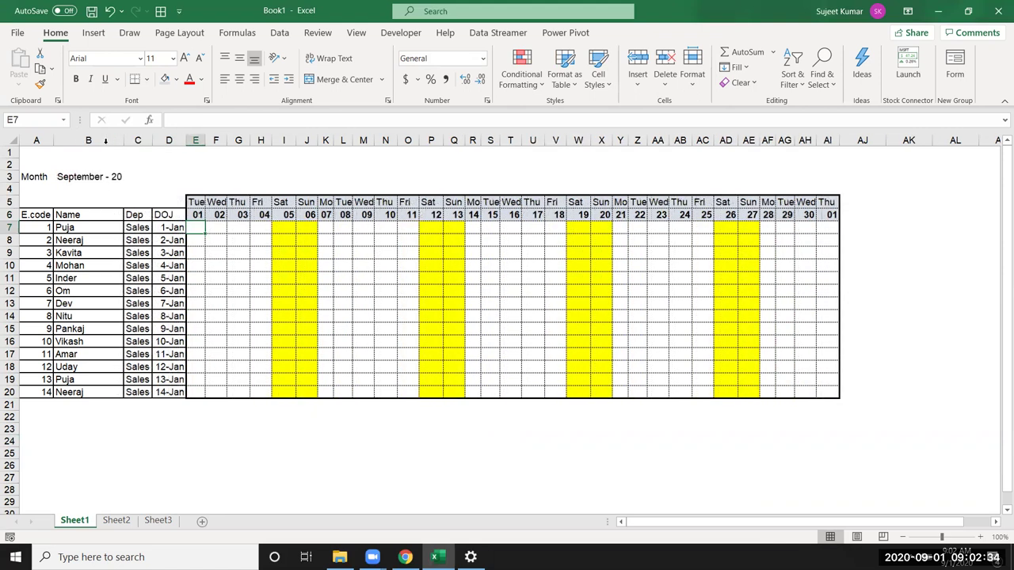
left_click(99, 176)
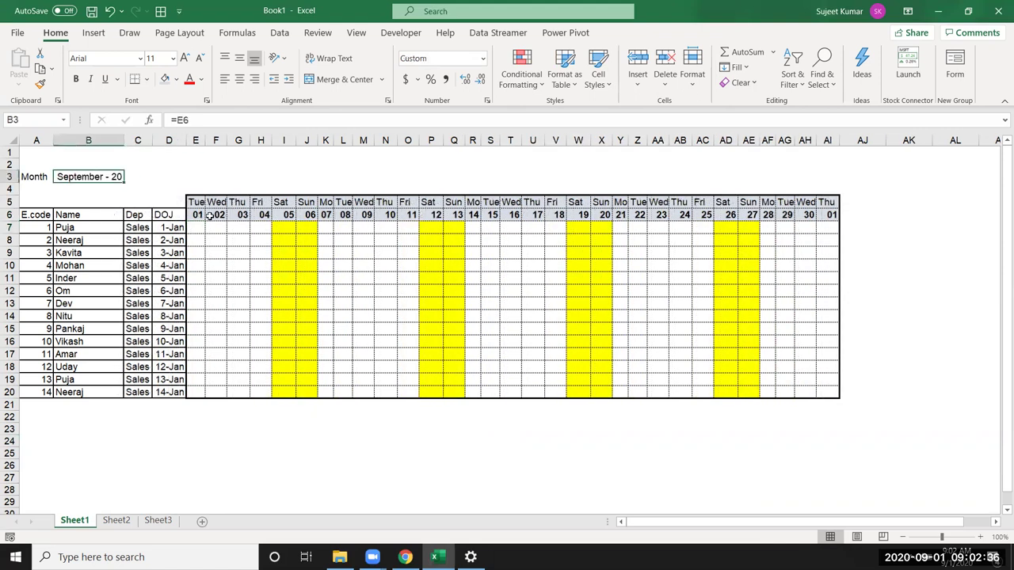
left_click_drag(210, 216, 818, 210)
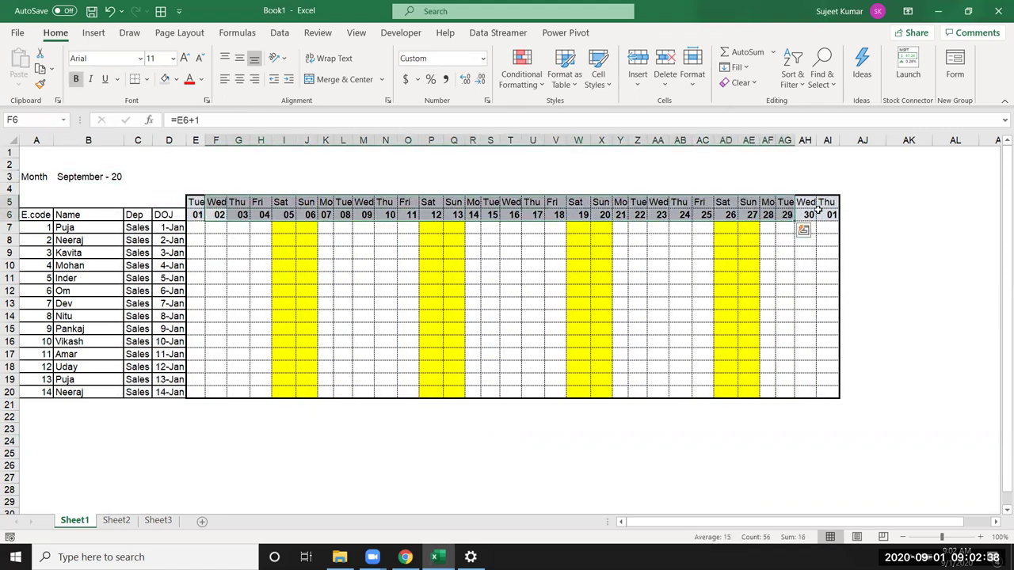
left_click(730, 280)
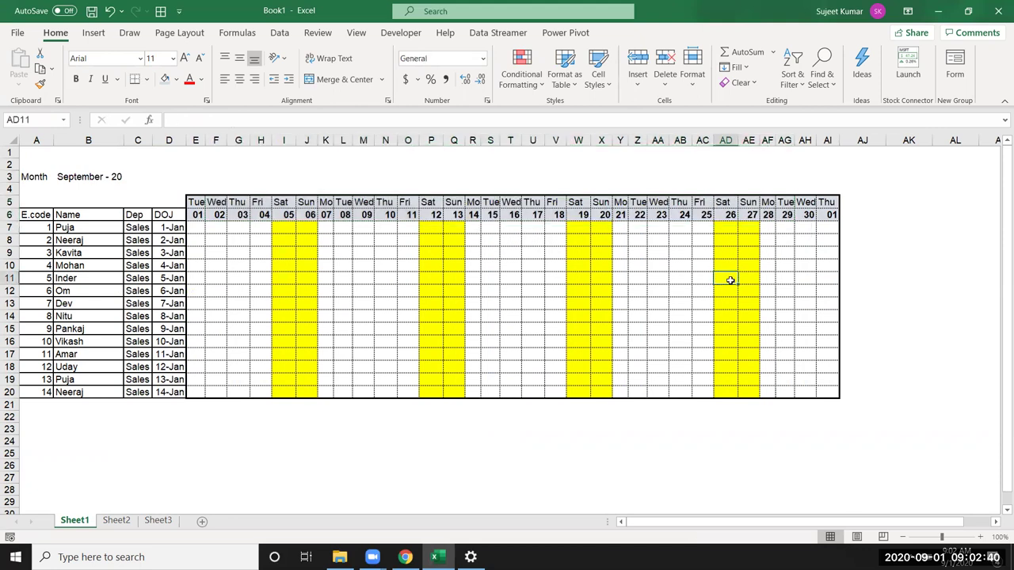
left_click(807, 214)
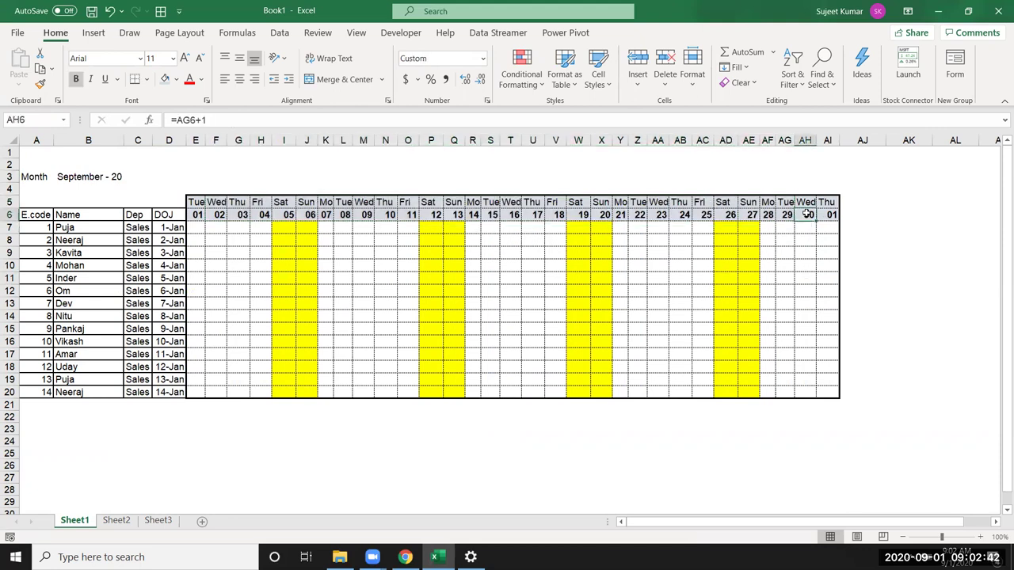
left_click_drag(826, 202, 835, 393)
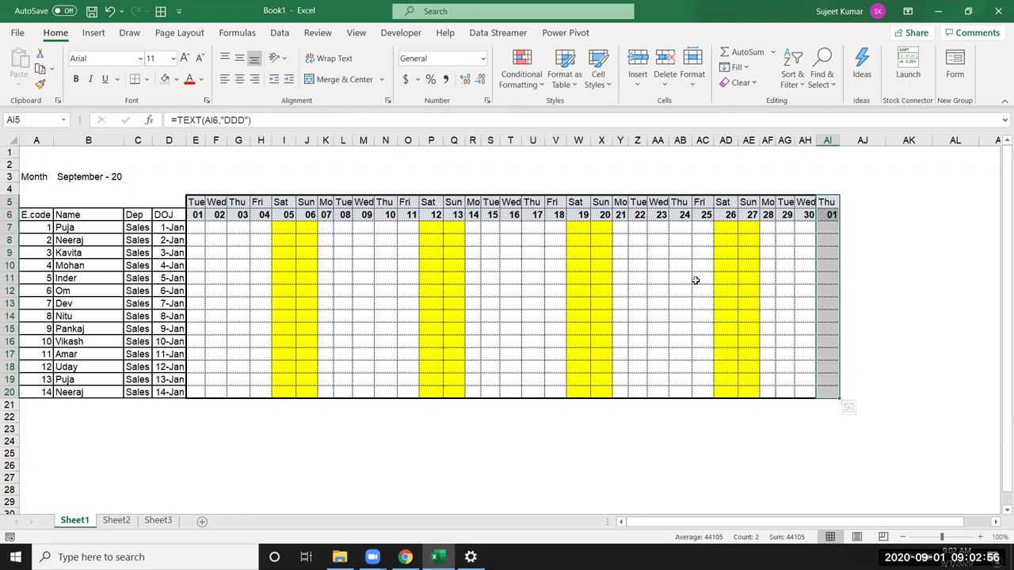
left_click(614, 295)
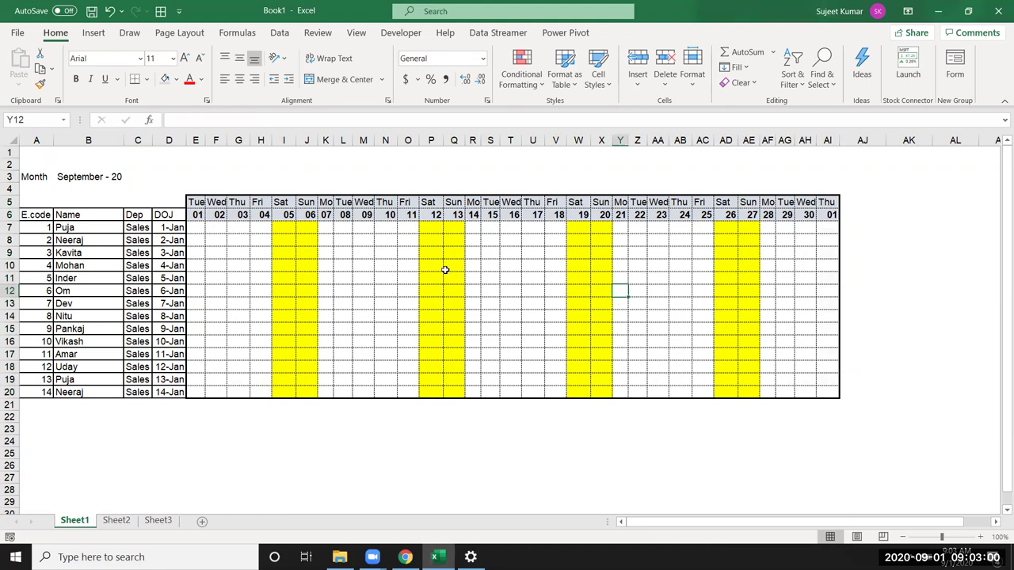
left_click(363, 249)
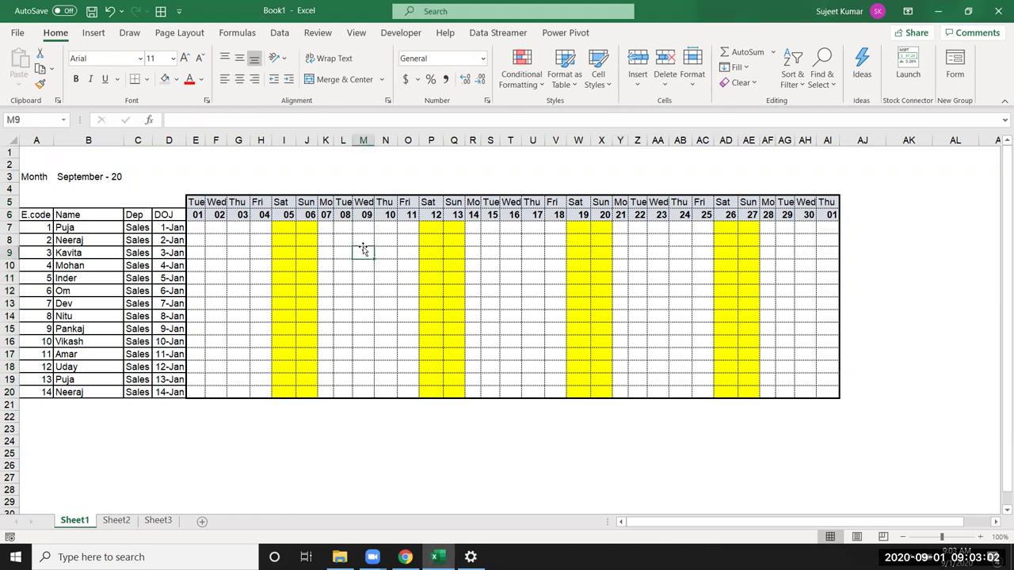
- Look at the empty Sheet2, then return to the September attendance table on Sheet1
left_click(113, 523)
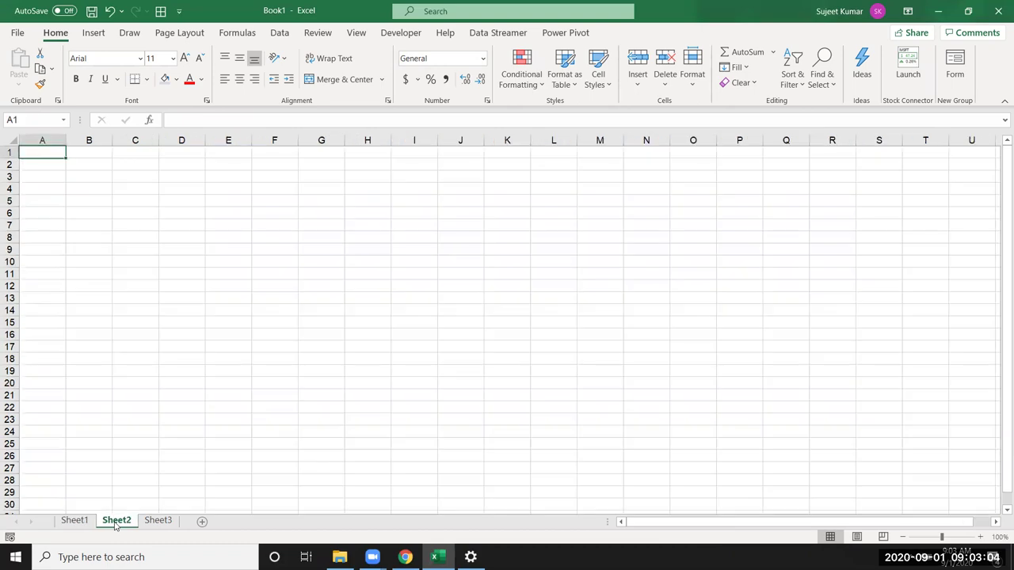
key("super+d")
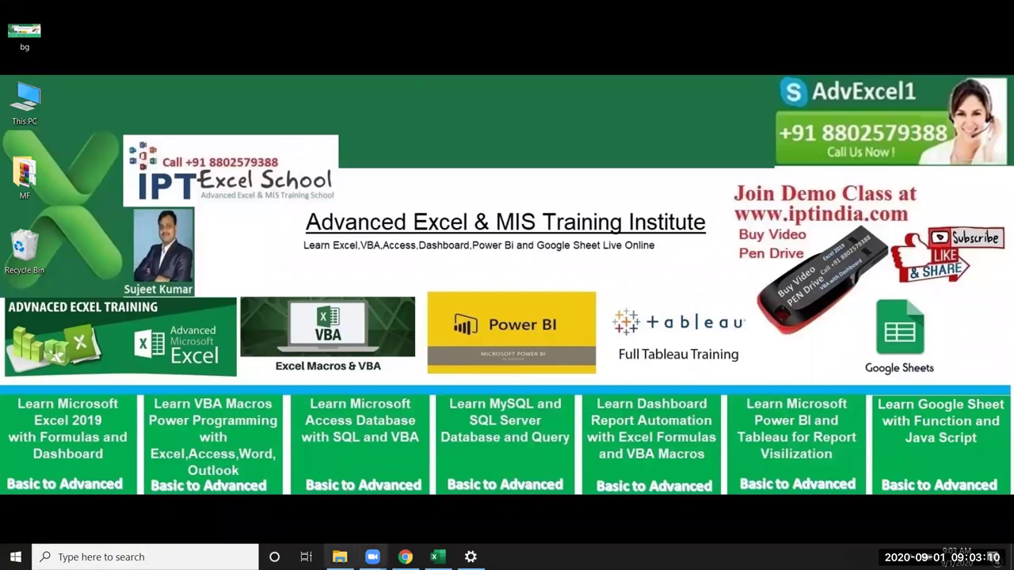
key("super+d")
left_click(78, 521)
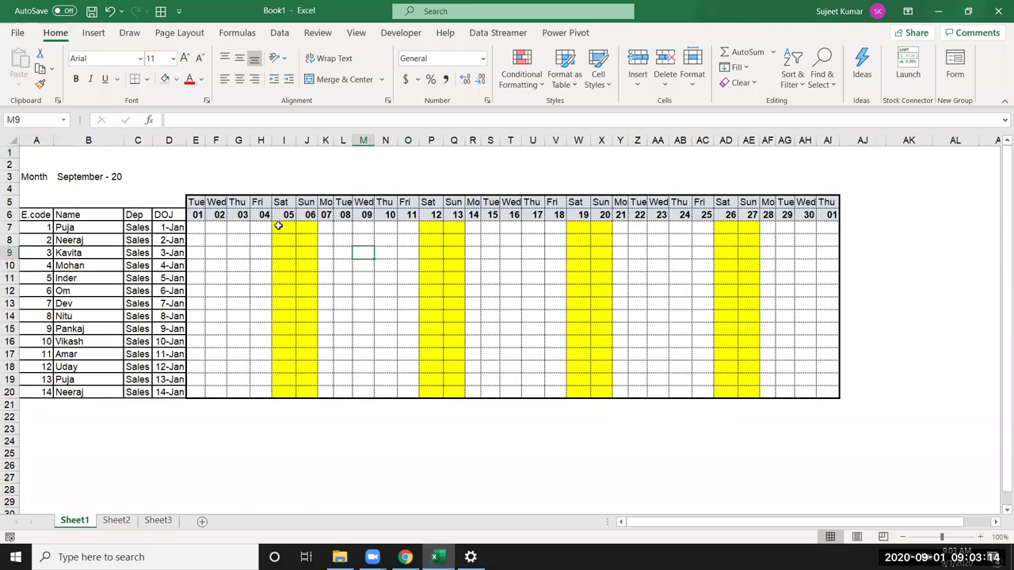
left_click(277, 230)
type("w")
key("Tab")
type("w")
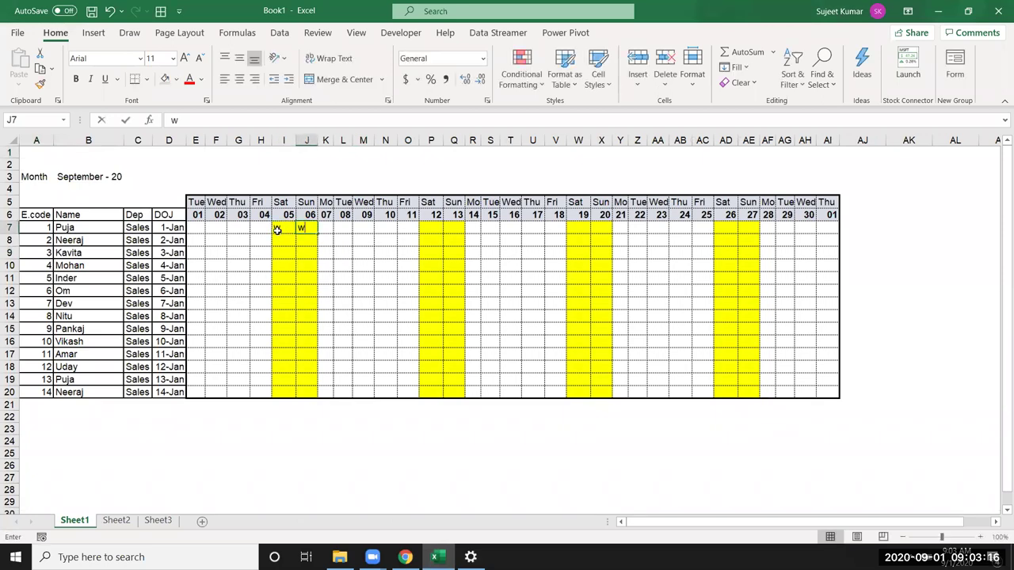
left_click(281, 227)
mouse_move(283, 227)
left_mouse_down()
mouse_move(306, 228)
mouse_move(324, 398)
left_mouse_up()
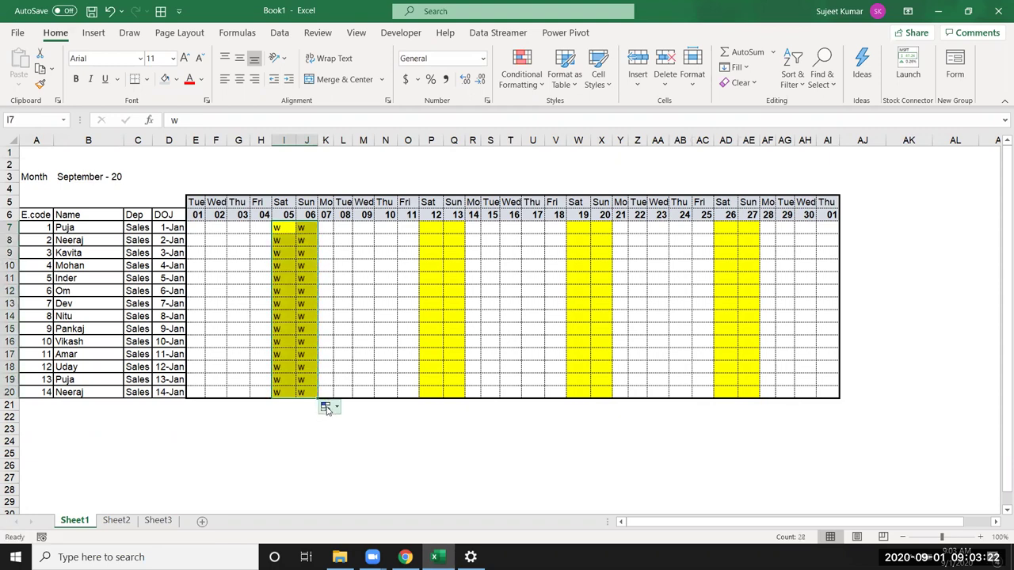
left_click(327, 407)
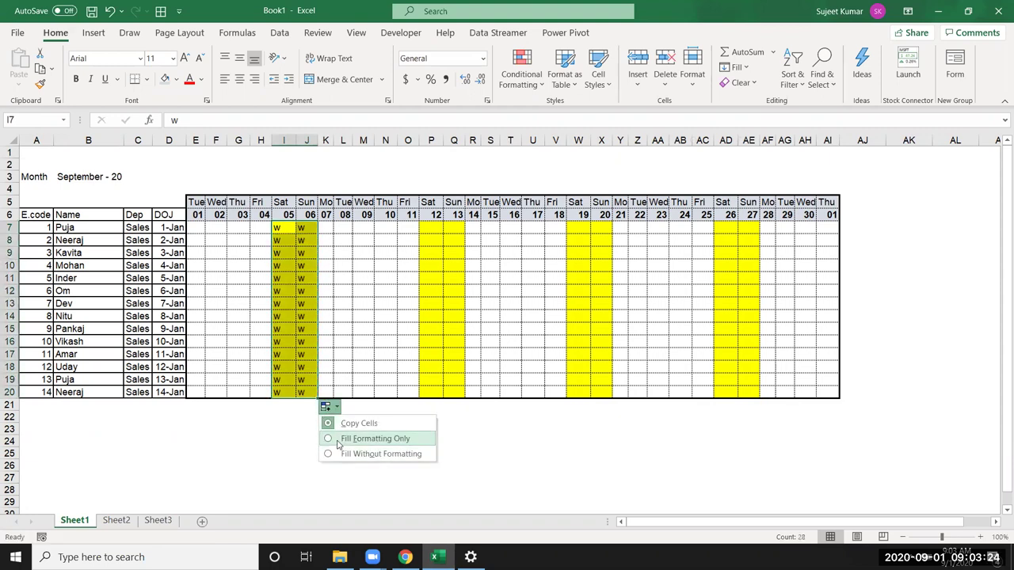
left_click(349, 439)
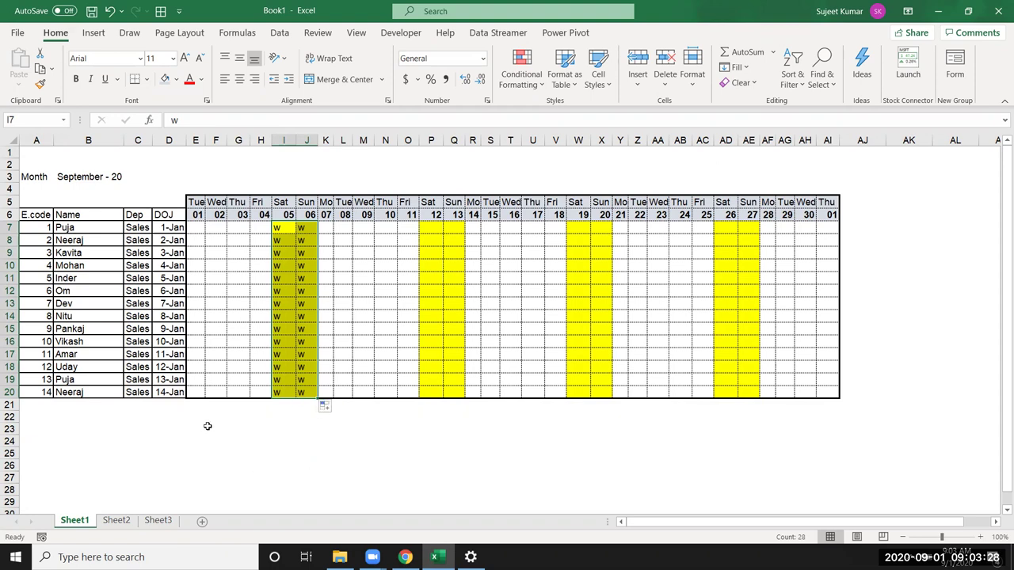
key("ctrl+z")
key("ctrl+z")
key("ctrl+z")
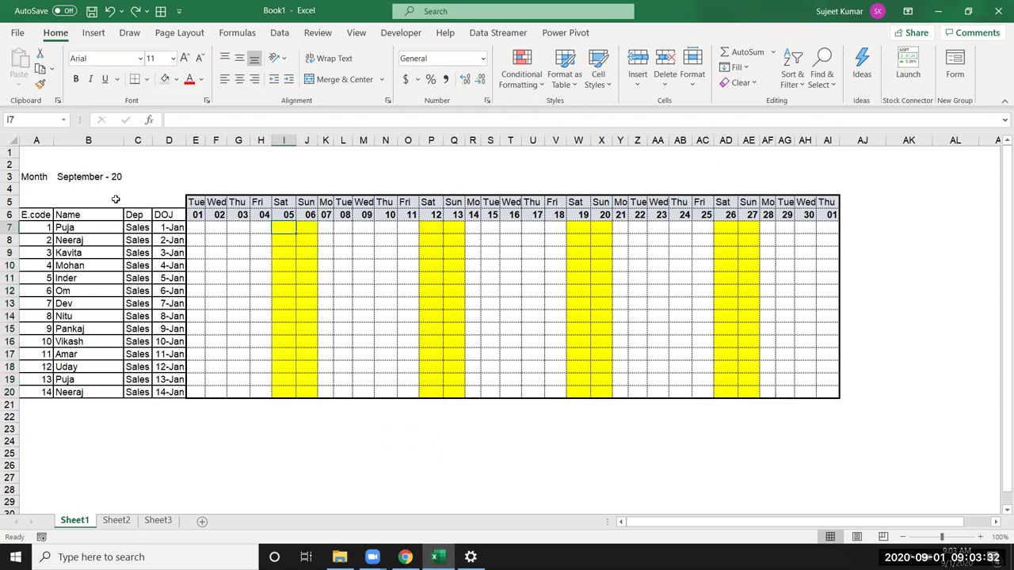